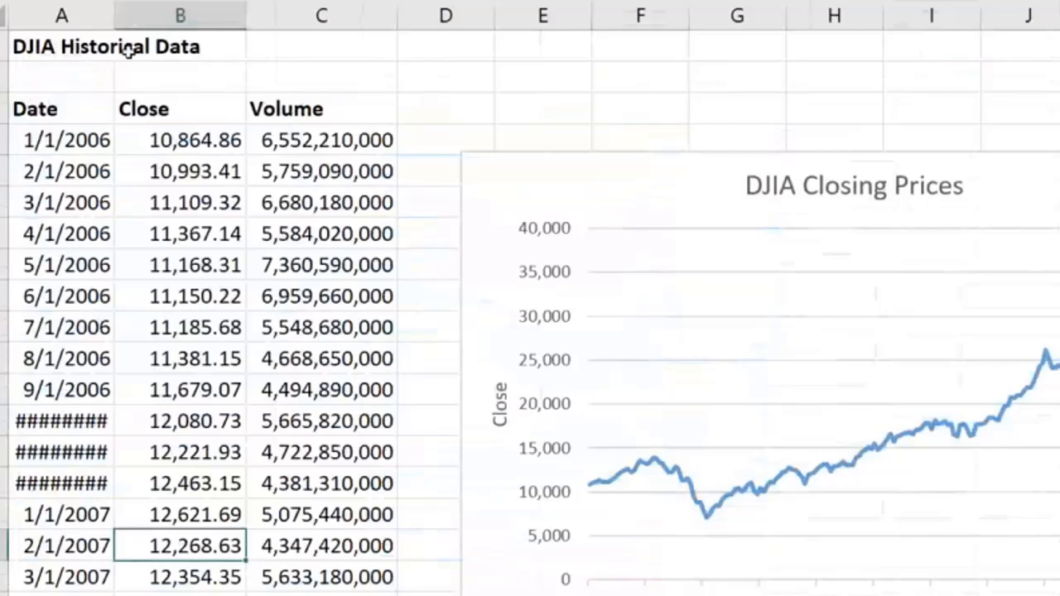
# Widen column A on the DJIA2 sheet so that every date displays in full.
pyautogui.moveTo(114, 15); pyautogui.dragTo(144, 15)
pyautogui.click(189, 199)
# Examine the DJIA Date column from its first entry down to its last, and return to the column's header.
pyautogui.click(113, 144)
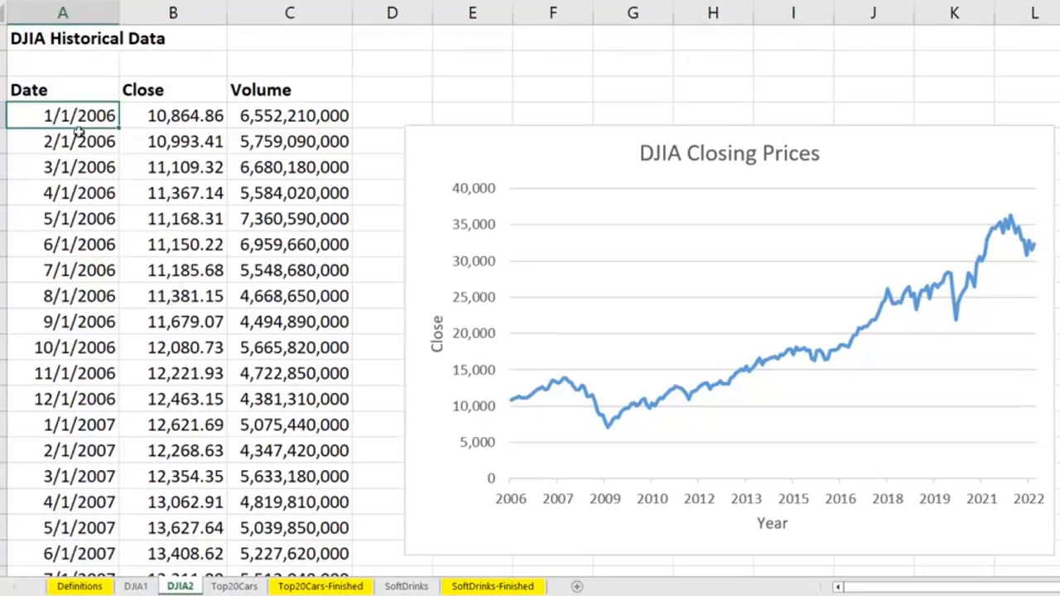
pyautogui.press('Down')
pyautogui.press('Down')
pyautogui.press('Down')
pyautogui.press('Down')
pyautogui.press('Down')
pyautogui.press('Down')
pyautogui.press('Down')
pyautogui.press('Down')
pyautogui.press('Down')
pyautogui.press('Down')
pyautogui.press('Down')
pyautogui.press('Down')
pyautogui.press('Down')
pyautogui.press('Down')
pyautogui.press('Down')
pyautogui.press('Down')
pyautogui.press('Down')
pyautogui.press('Down')
pyautogui.press('Down')
pyautogui.press('Down')
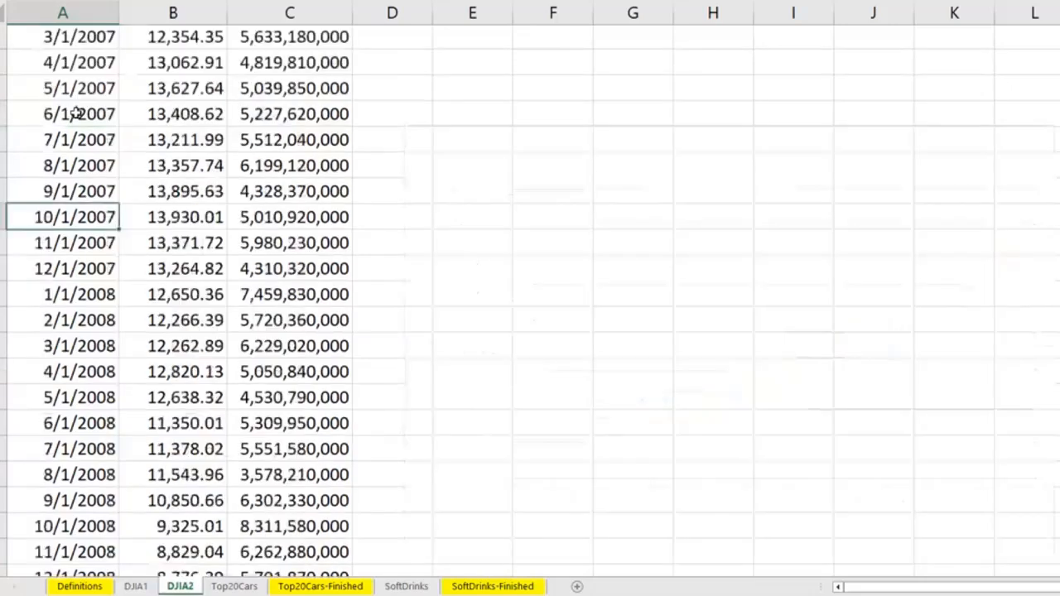
pyautogui.press('Down')
pyautogui.press('Down')
pyautogui.press('Down')
pyautogui.press('Down')
pyautogui.press('Down')
pyautogui.press('Down')
pyautogui.press('Down')
pyautogui.press('Down')
pyautogui.press('Down')
pyautogui.press('Down')
pyautogui.press('Down')
pyautogui.press('Down')
pyautogui.press('Down')
pyautogui.press('Down')
pyautogui.press('Down')
pyautogui.press('Down')
pyautogui.press('Down')
pyautogui.press('Down')
pyautogui.press('Down')
pyautogui.press('Down')
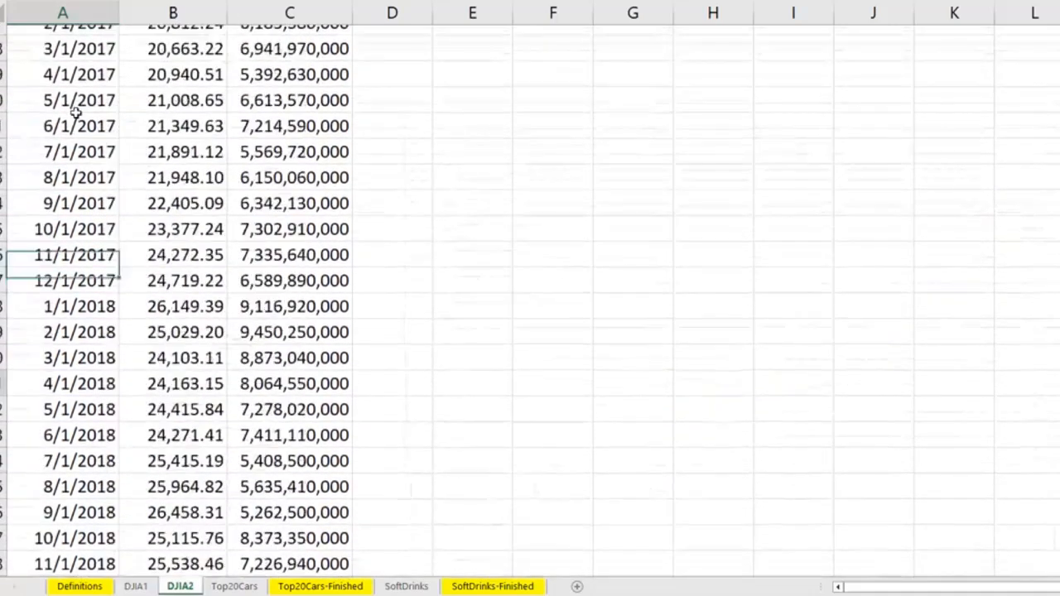
pyautogui.scroll(7, 142, 161)
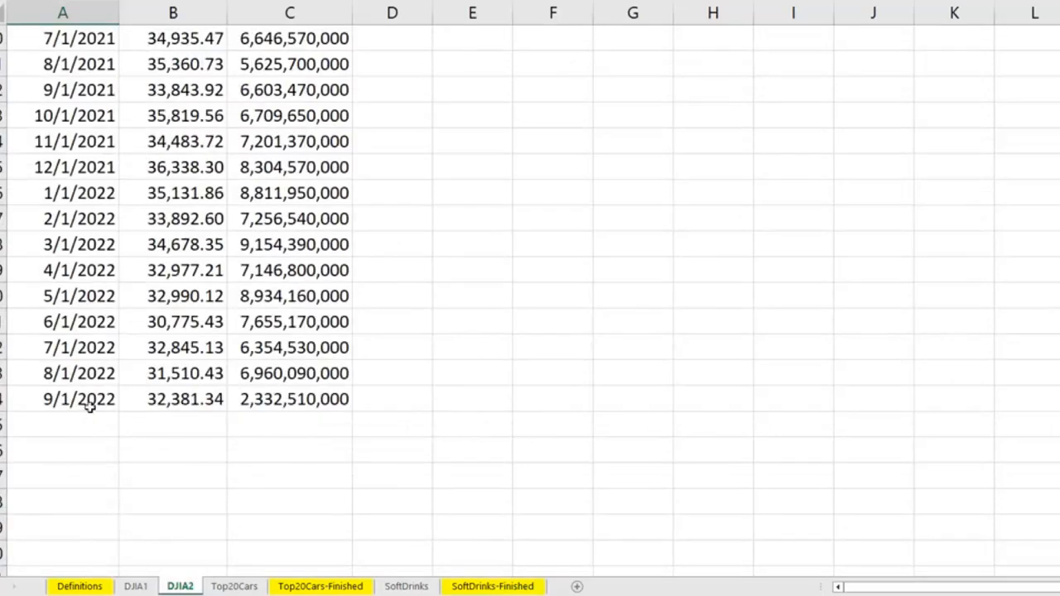
pyautogui.click(89, 405)
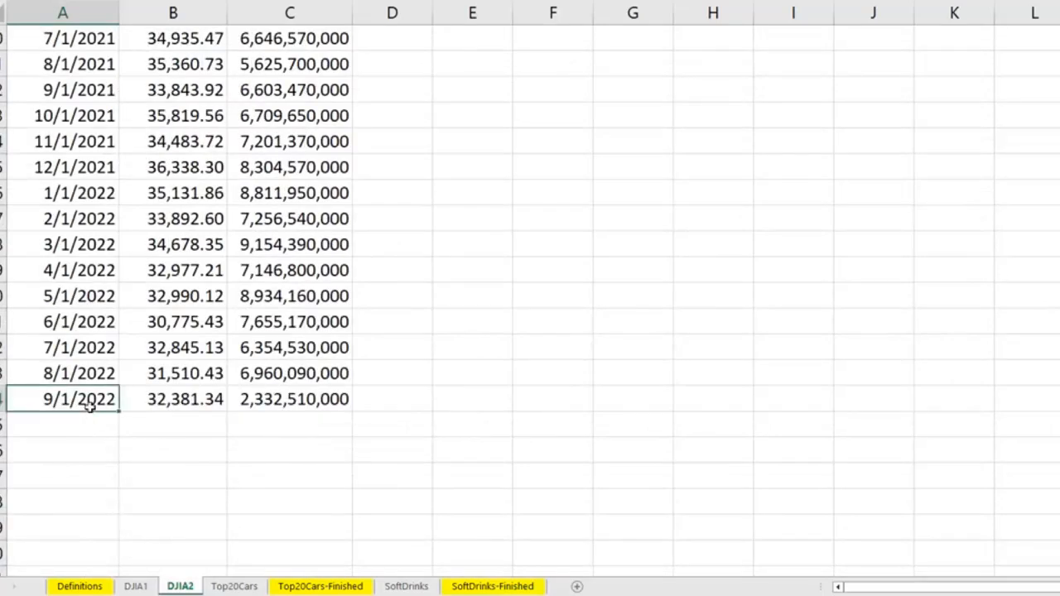
pyautogui.hotkey('ctrl', 'Up')
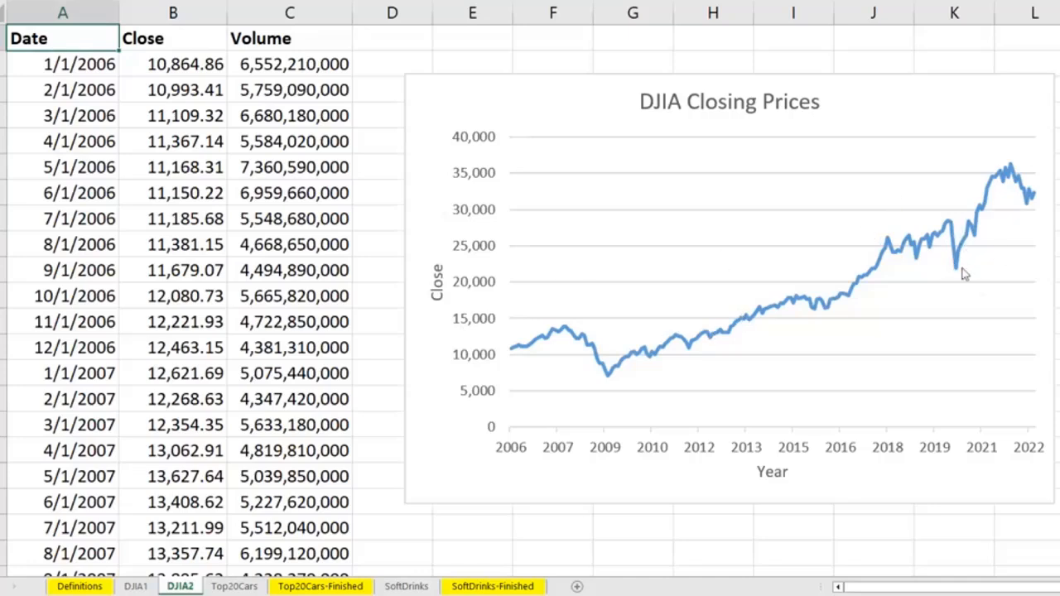
# Review the cross-sectional, time series and other data type definitions on the Definitions sheet.
pyautogui.moveTo(953, 277)
pyautogui.click(80, 586)
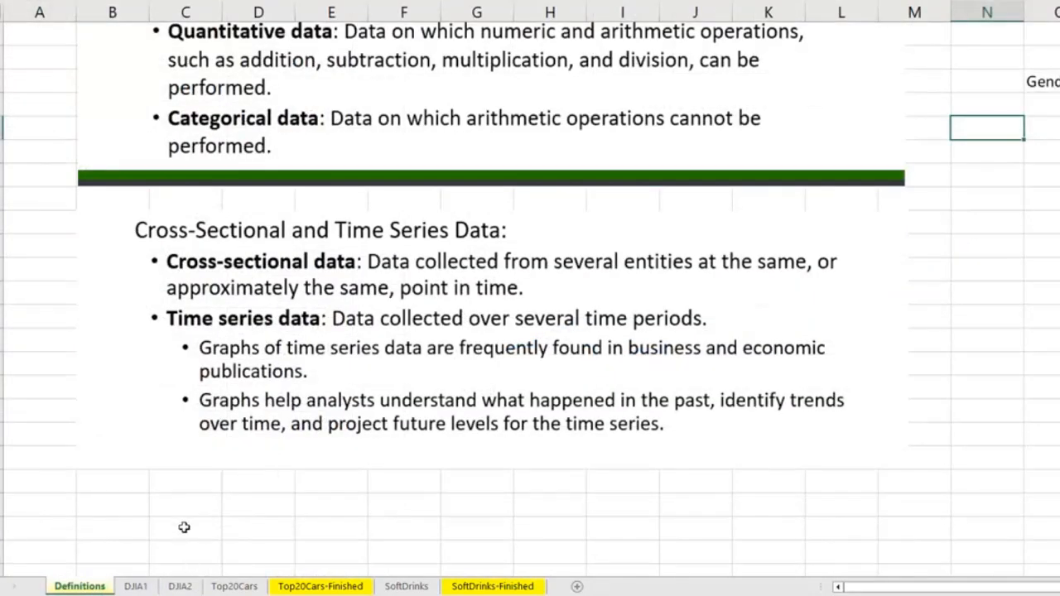
pyautogui.scroll(2, 234, 585)
pyautogui.scroll(7, 204, 476)
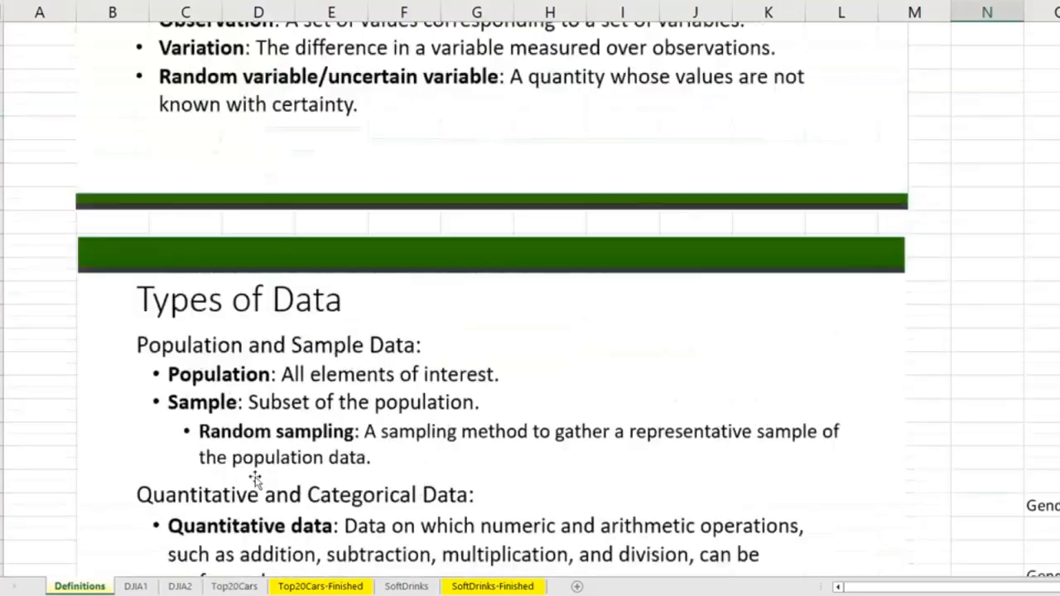
# Open the Top20Cars sheet and look through the list of cars and their sales from the first row to the last.
pyautogui.click(234, 585)
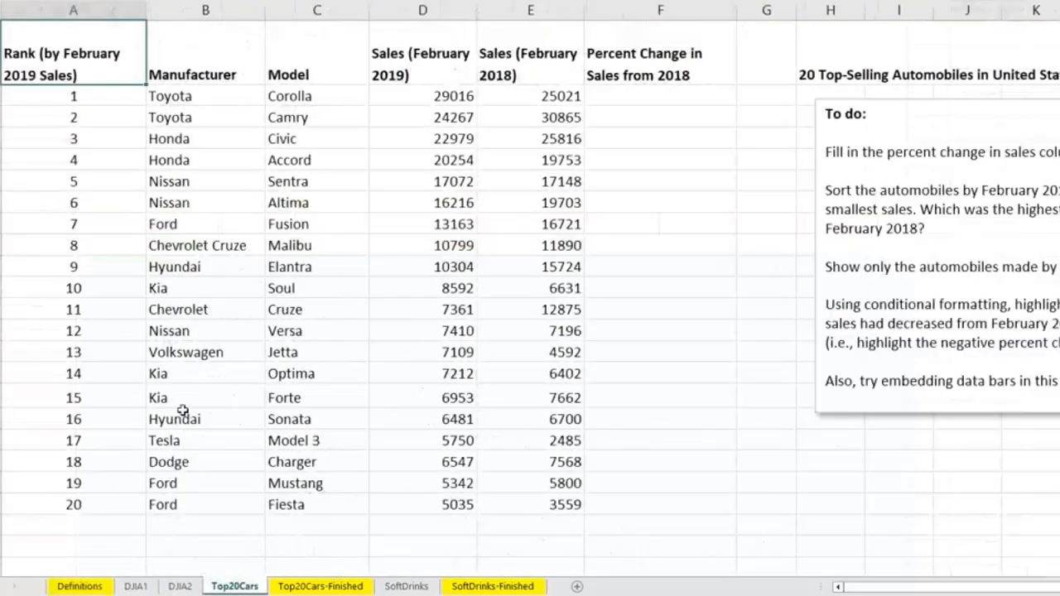
pyautogui.click(180, 415)
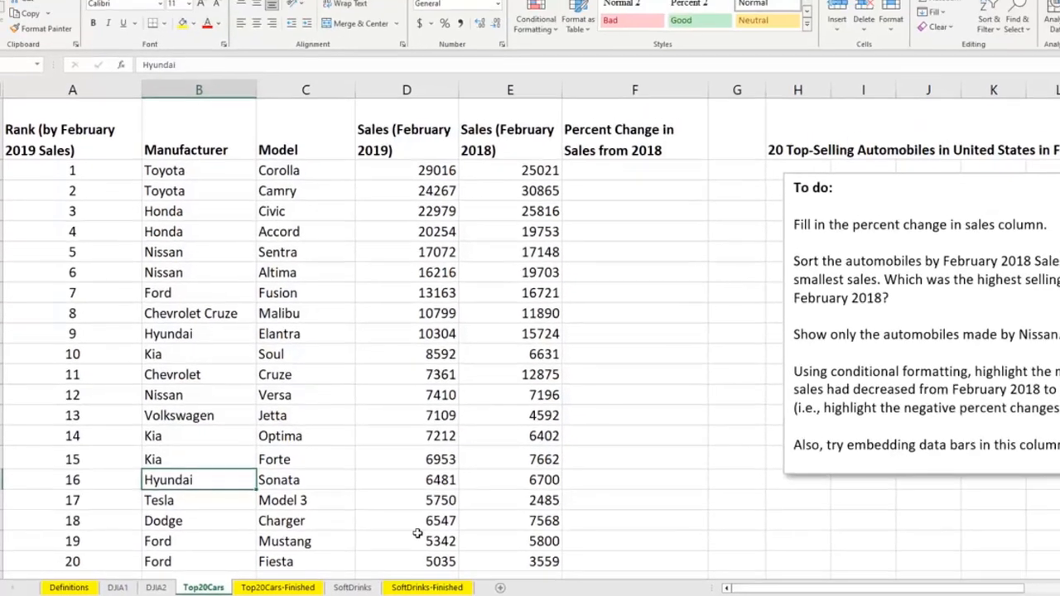
pyautogui.hotkey('ctrl', 'Home')
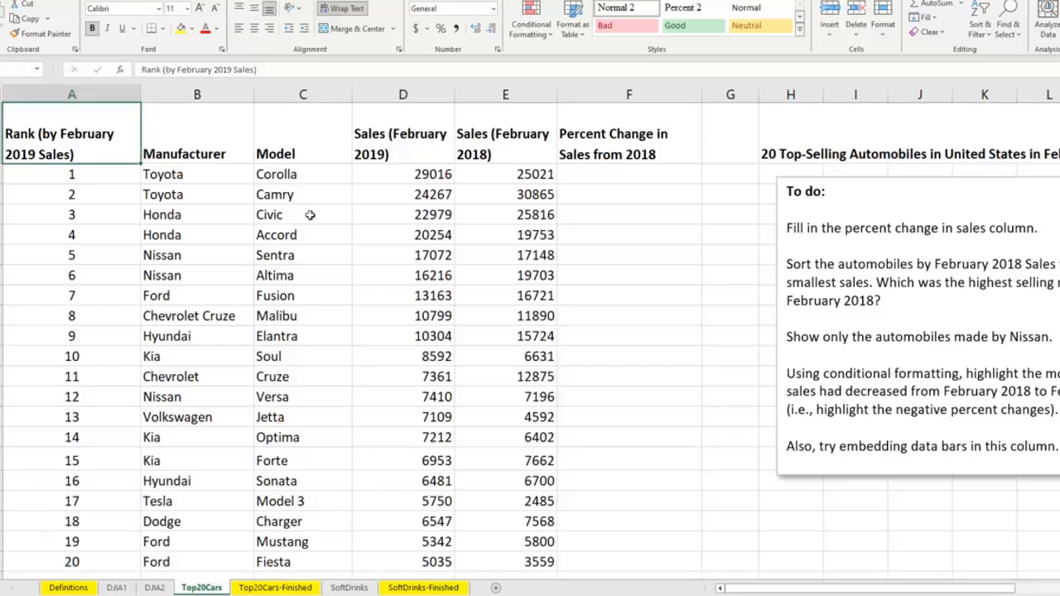
pyautogui.scroll(-2, 163, 327)
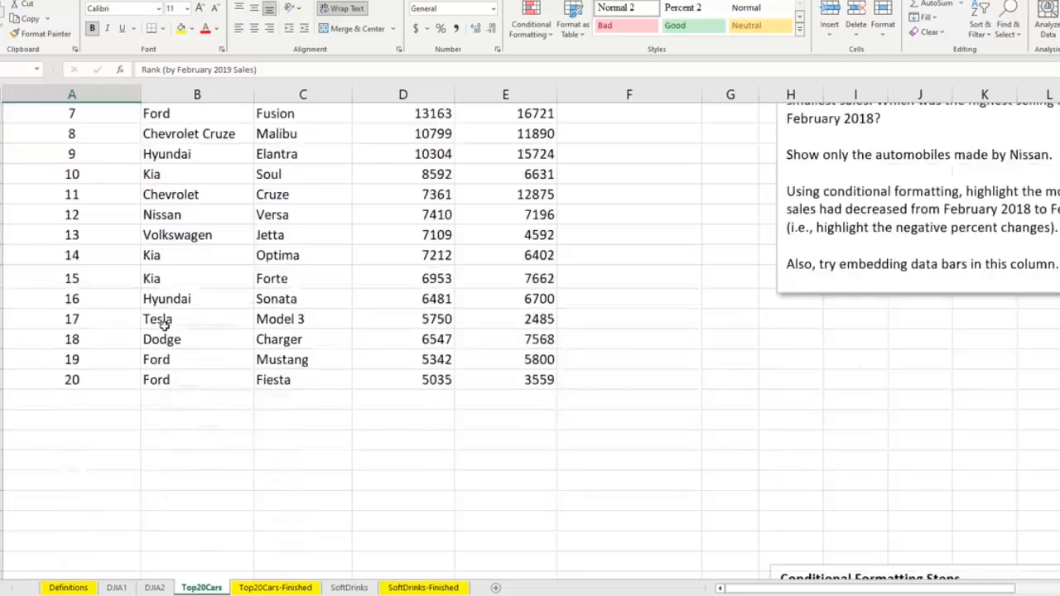
pyautogui.scroll(2, 163, 328)
pyautogui.scroll(-1, 158, 330)
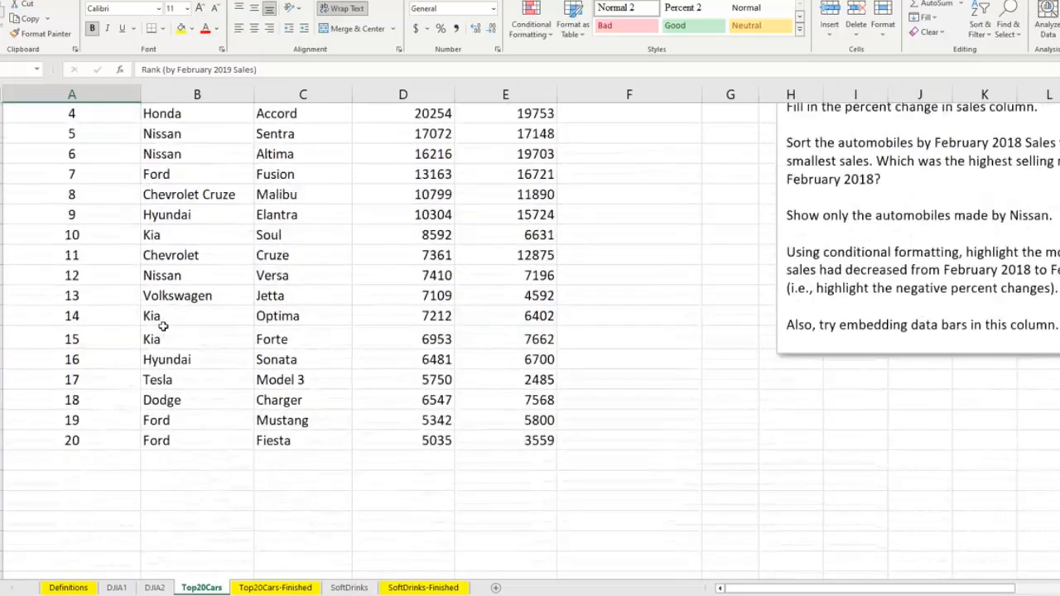
pyautogui.scroll(1, 131, 265)
pyautogui.scroll(1, 133, 272)
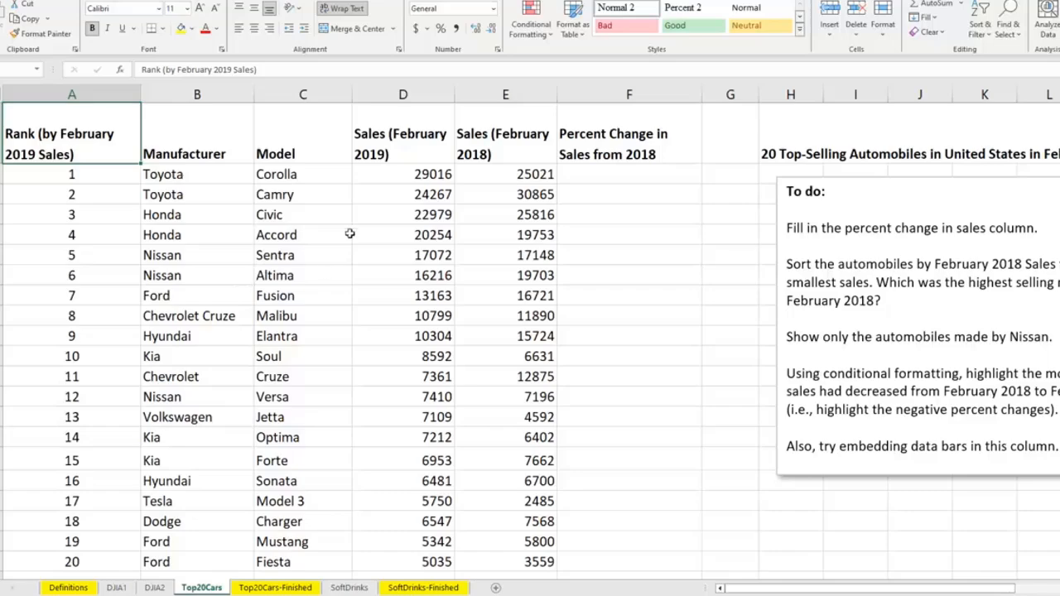
# Enter the formula =D2-E2 in F2 to calculate the Toyota Corolla's change in sales.
pyautogui.click(597, 174)
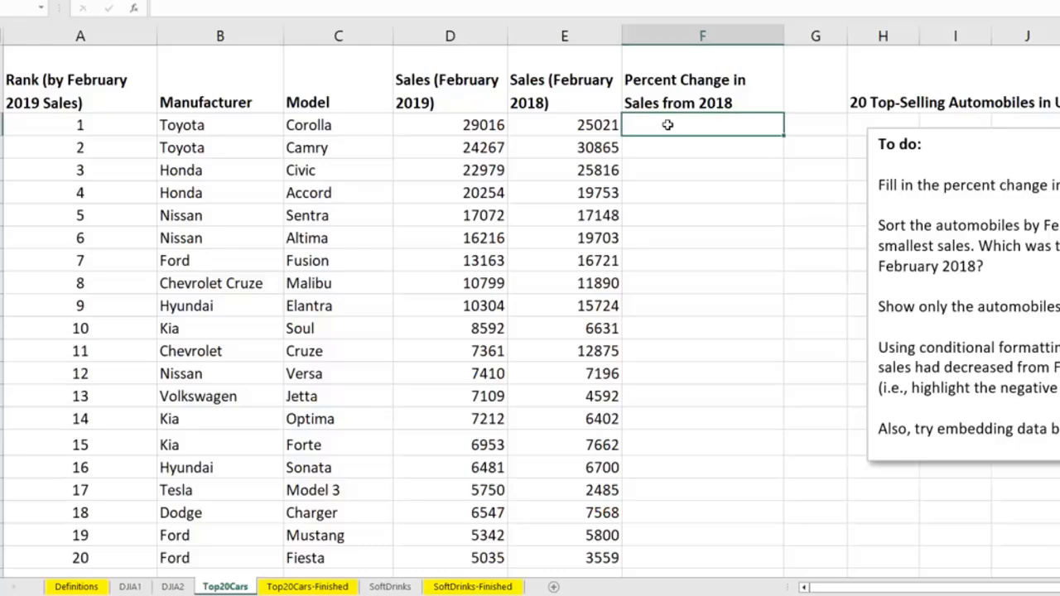
pyautogui.write('=')
pyautogui.click(460, 124)
pyautogui.write('-')
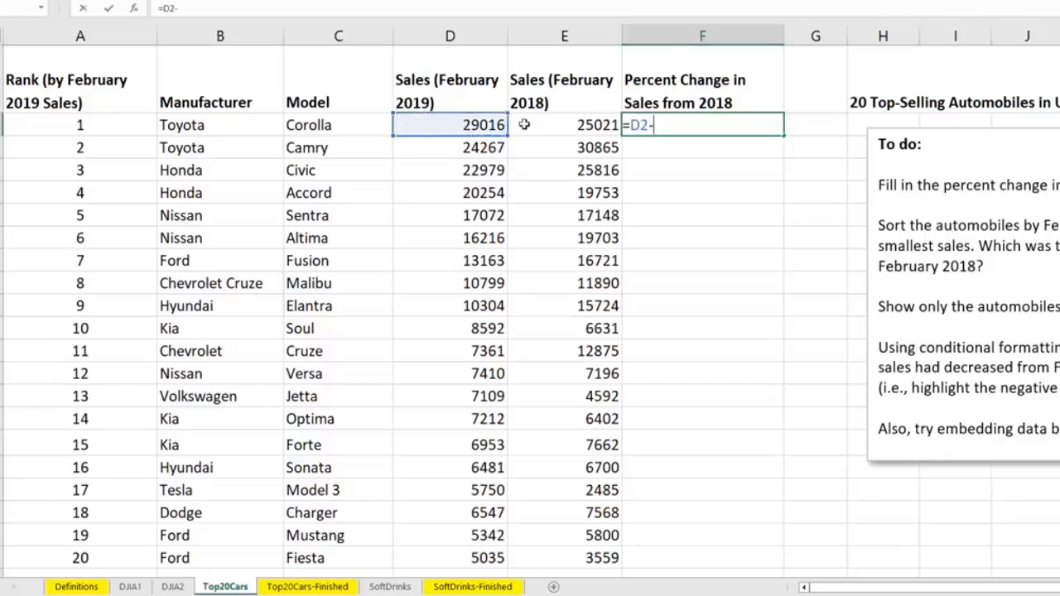
pyautogui.click(524, 125)
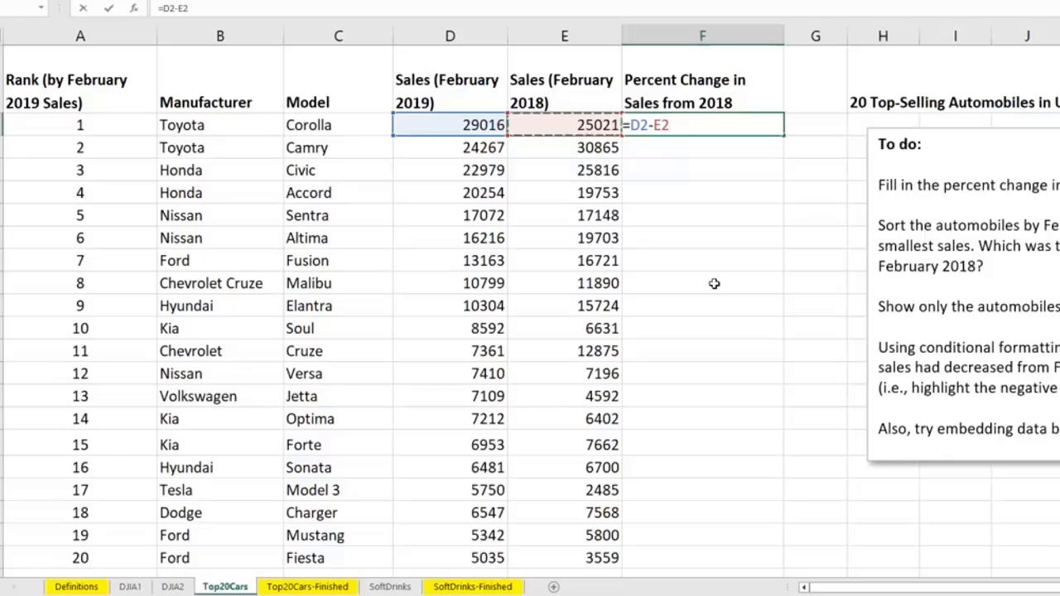
pyautogui.press('Return')
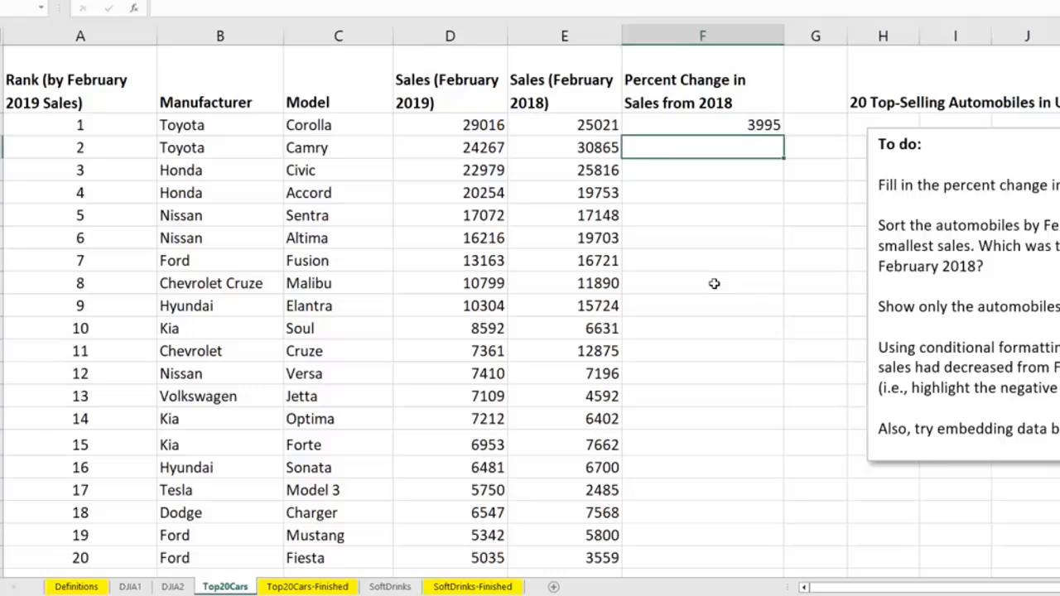
# Change the formula in F2 to =(D2-E2)/E2 to calculate the relative change in sales from 2018.
pyautogui.click(694, 127)
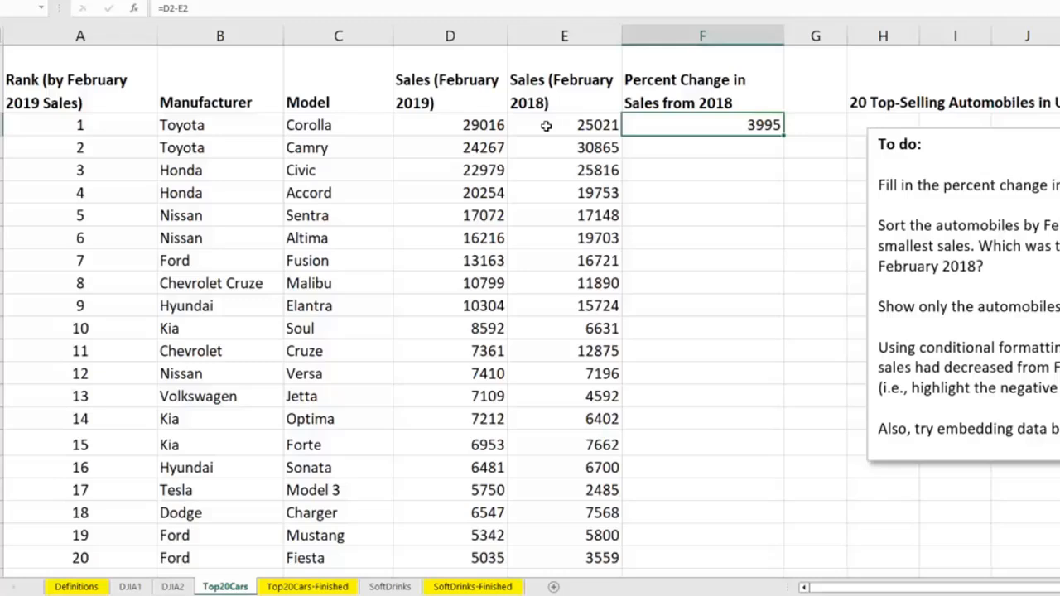
pyautogui.doubleClick(705, 133)
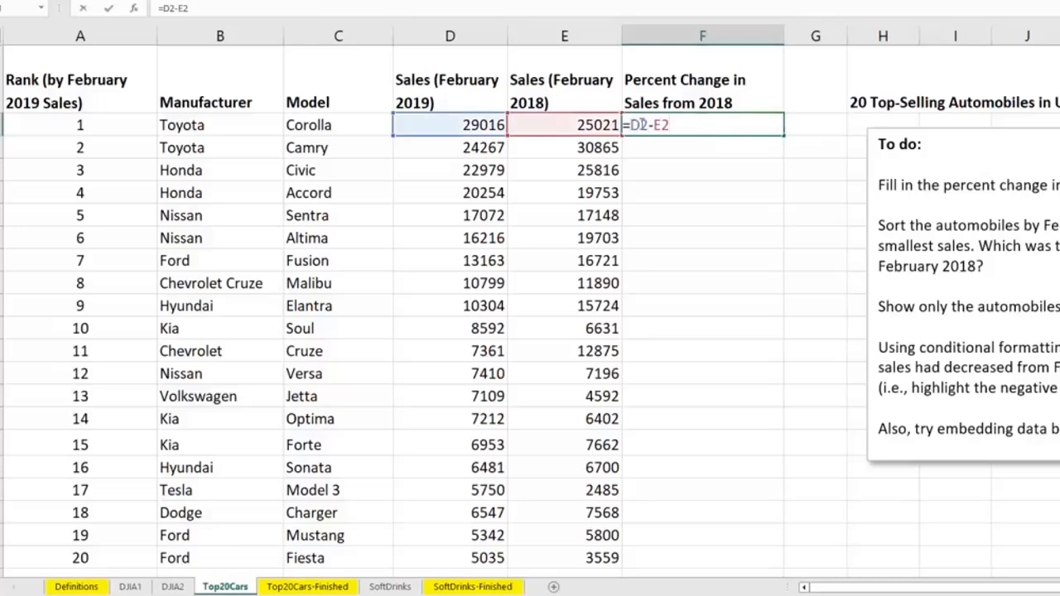
pyautogui.write('(')
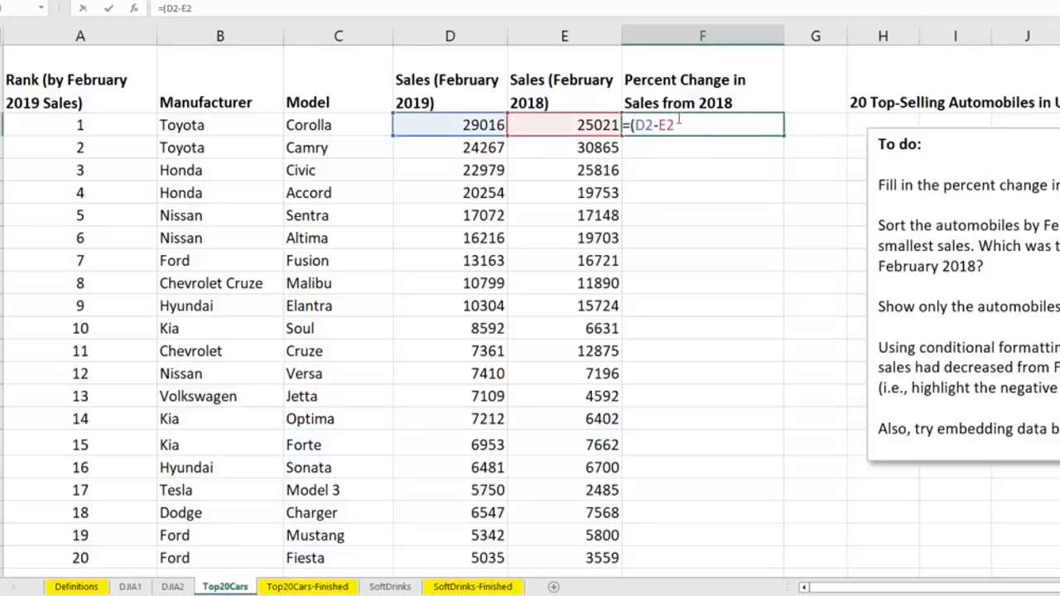
pyautogui.click(679, 120)
pyautogui.write(')/')
pyautogui.click(571, 126)
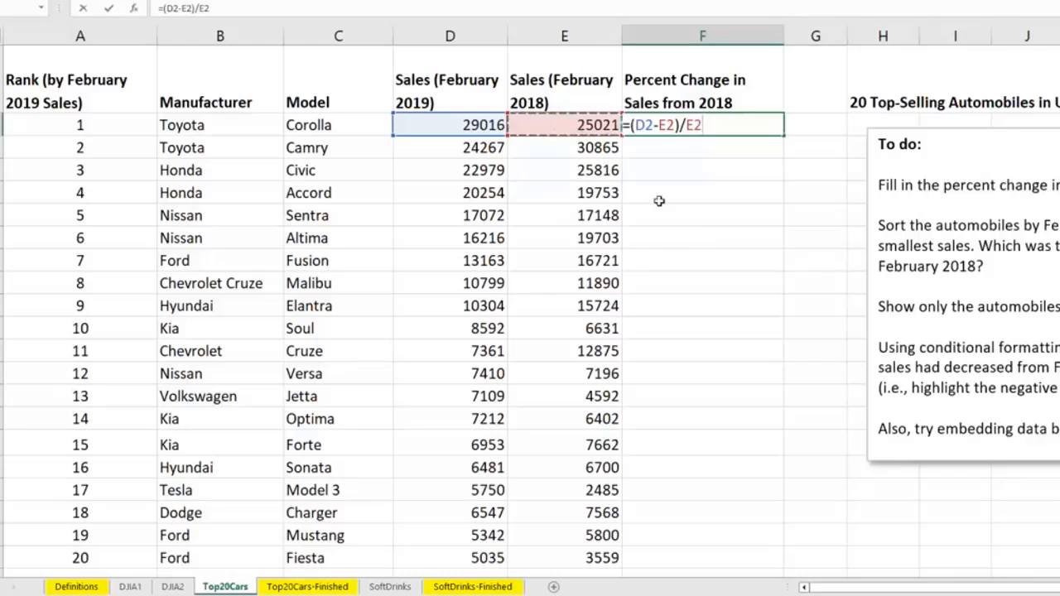
pyautogui.press('Return')
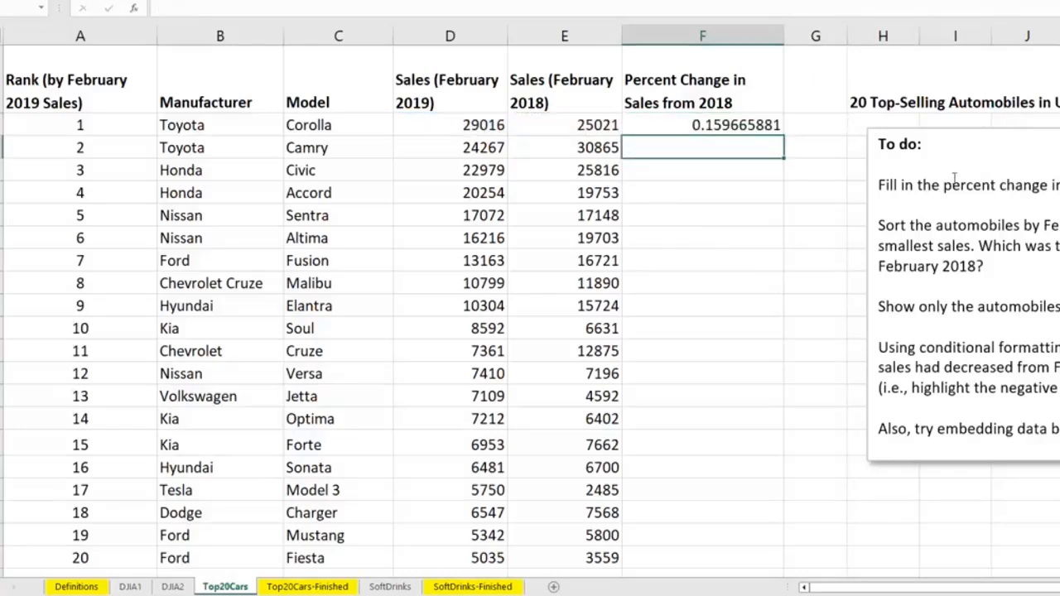
# Add the line "(new # - old #)/old # or new/old - 1" below the percent change task in the To do note.
pyautogui.click(1059, 185)
pyautogui.press('Return')
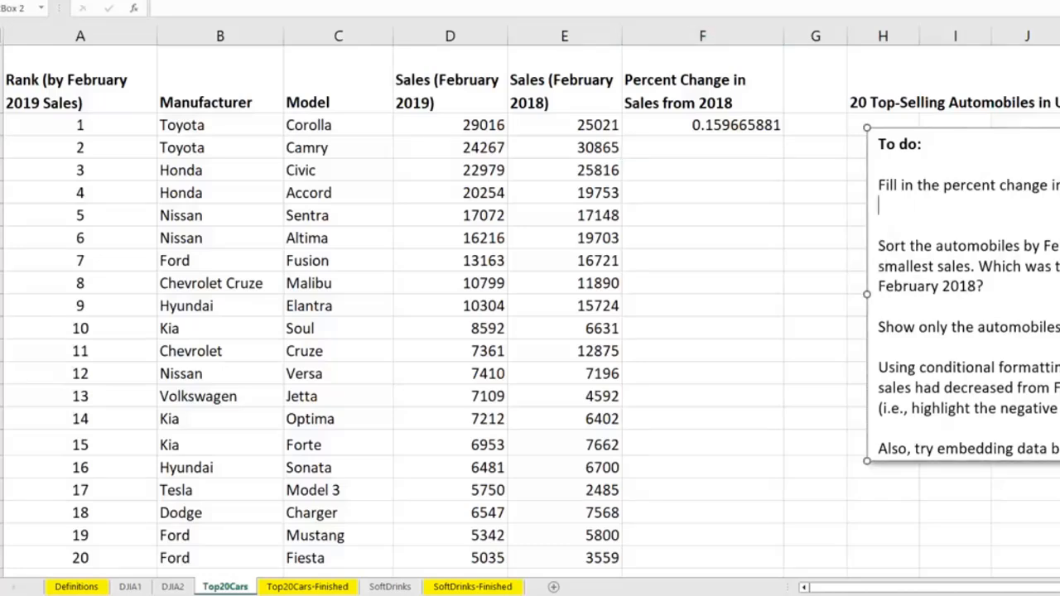
pyautogui.write('(new # - old #')
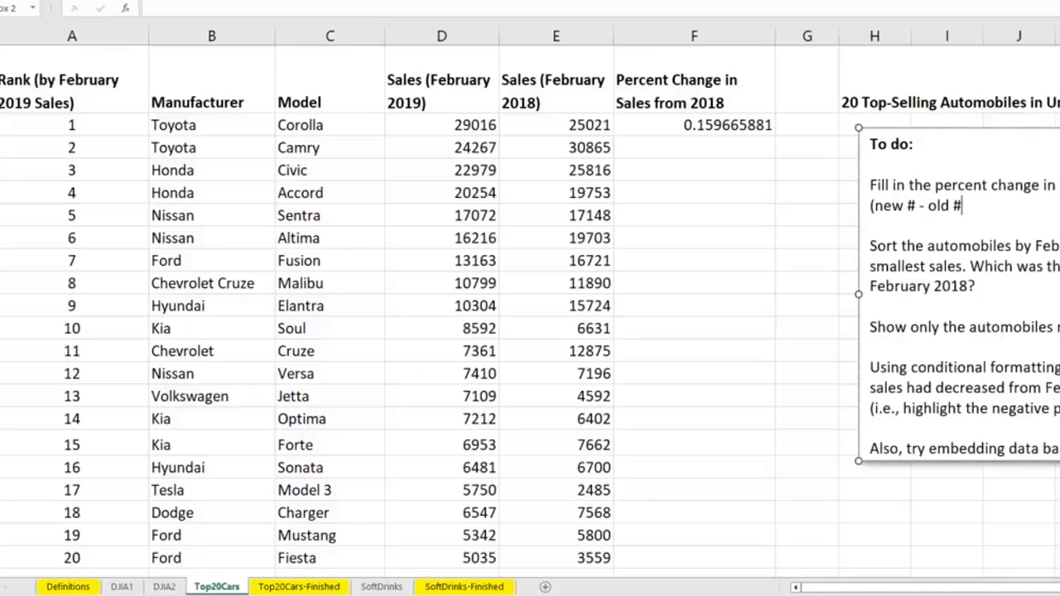
pyautogui.hscroll(3, 1019, 187)
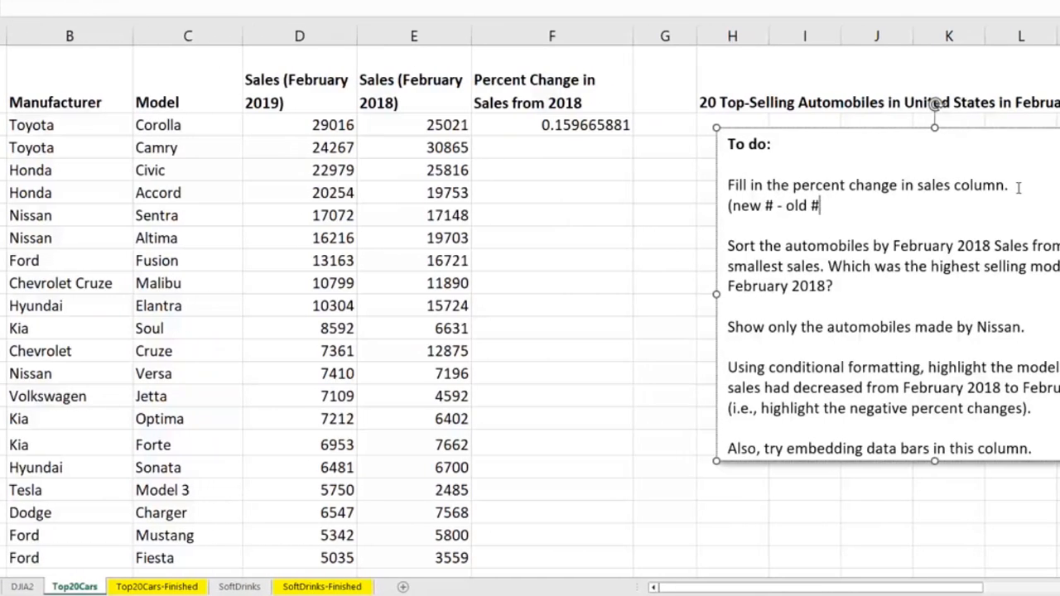
pyautogui.write(')/old # or ')
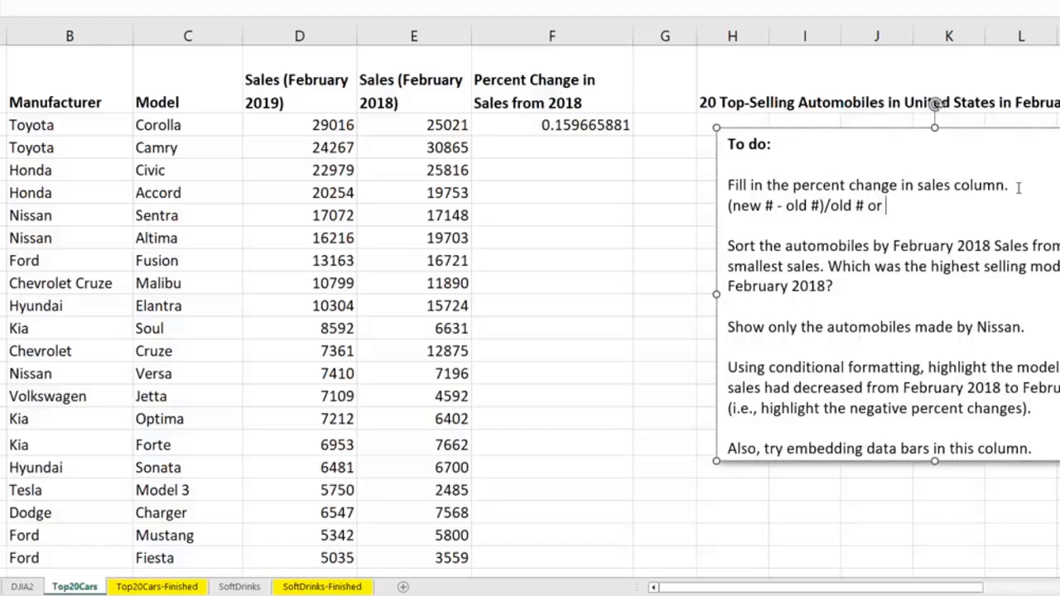
pyautogui.write('new/old - 1')
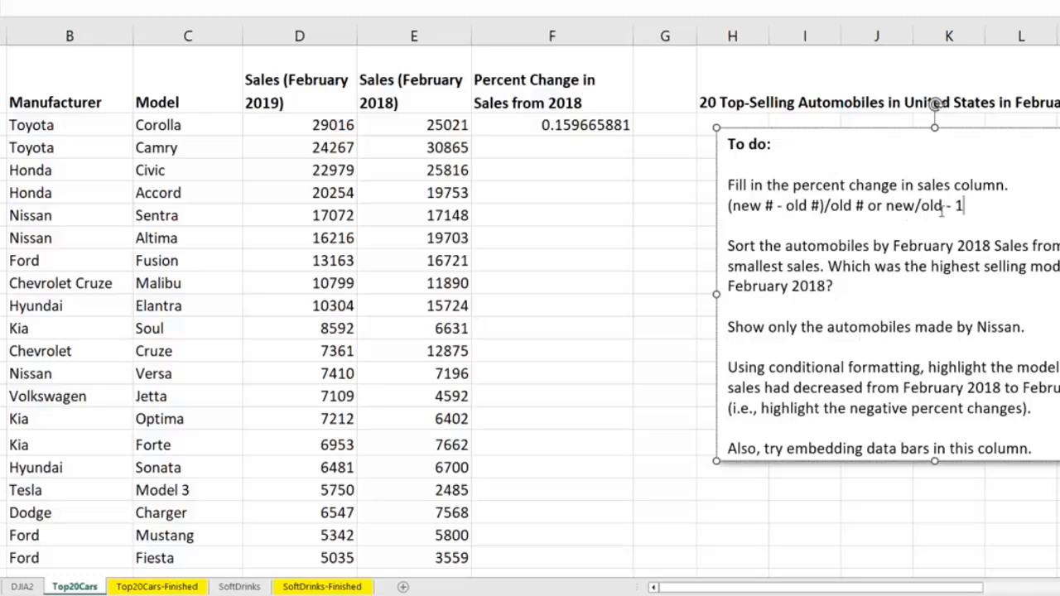
pyautogui.click(643, 187)
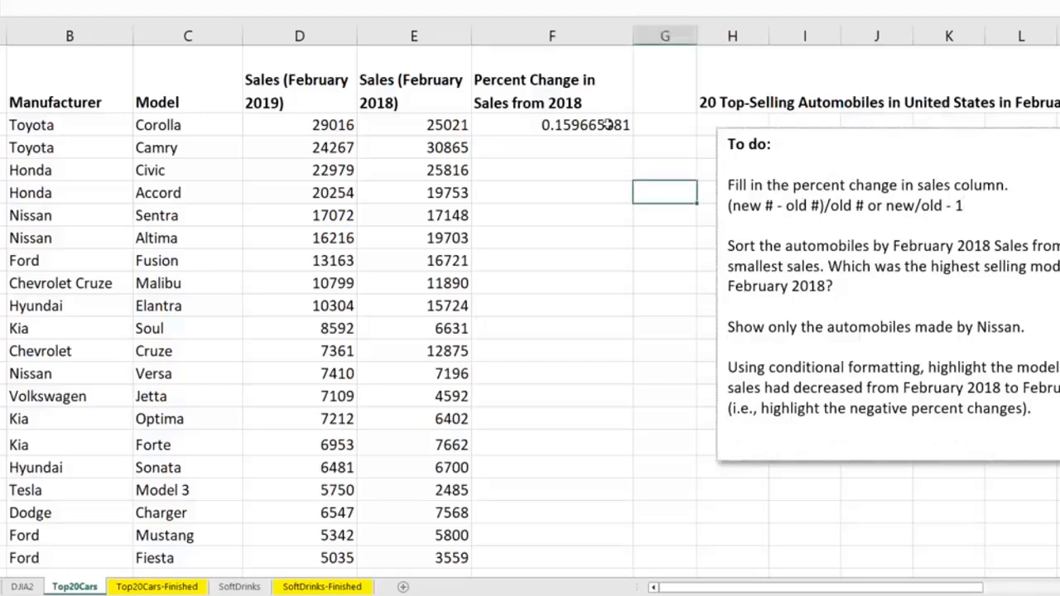
# Check the percent change formula in F2 and fill it down the column for all 20 cars.
pyautogui.doubleClick(607, 125)
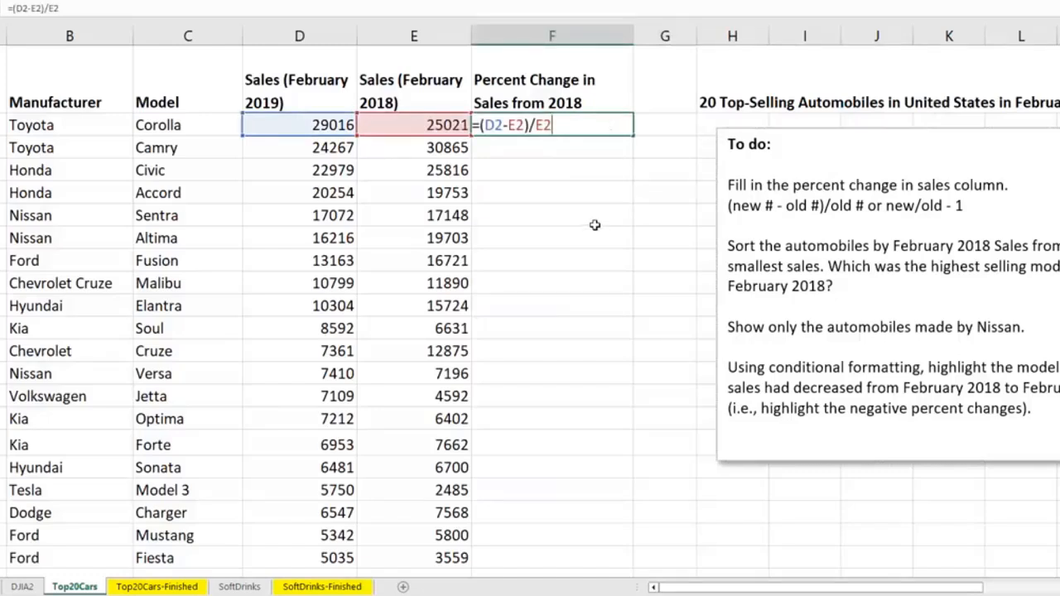
pyautogui.press('Escape')
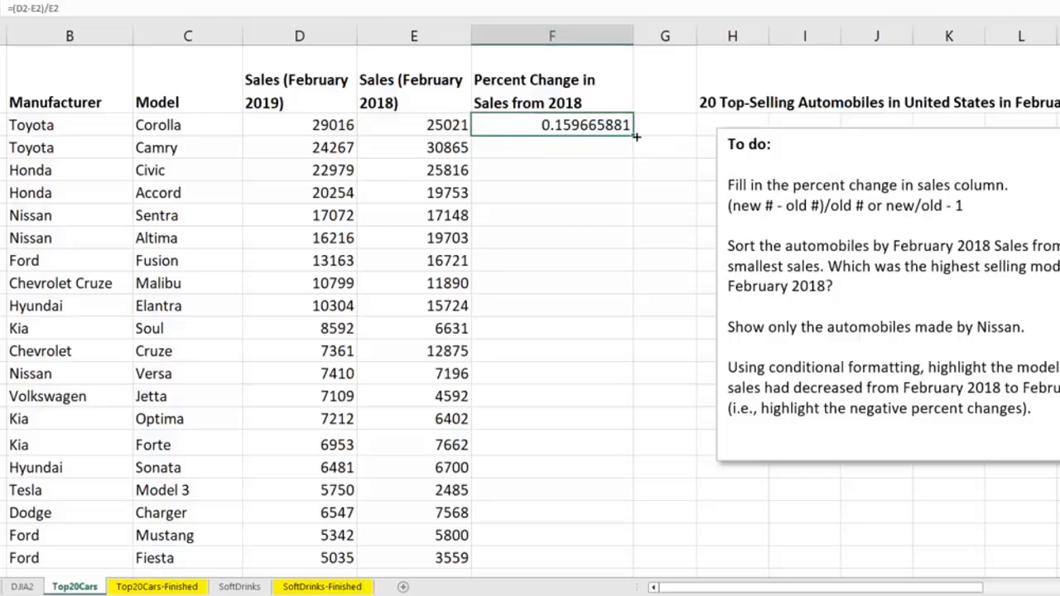
pyautogui.moveTo(636, 137)
pyautogui.mouseDown()
pyautogui.moveTo(630, 383)
pyautogui.moveTo(647, 170)
pyautogui.moveTo(639, 138)
pyautogui.mouseUp()
pyautogui.click(638, 212)
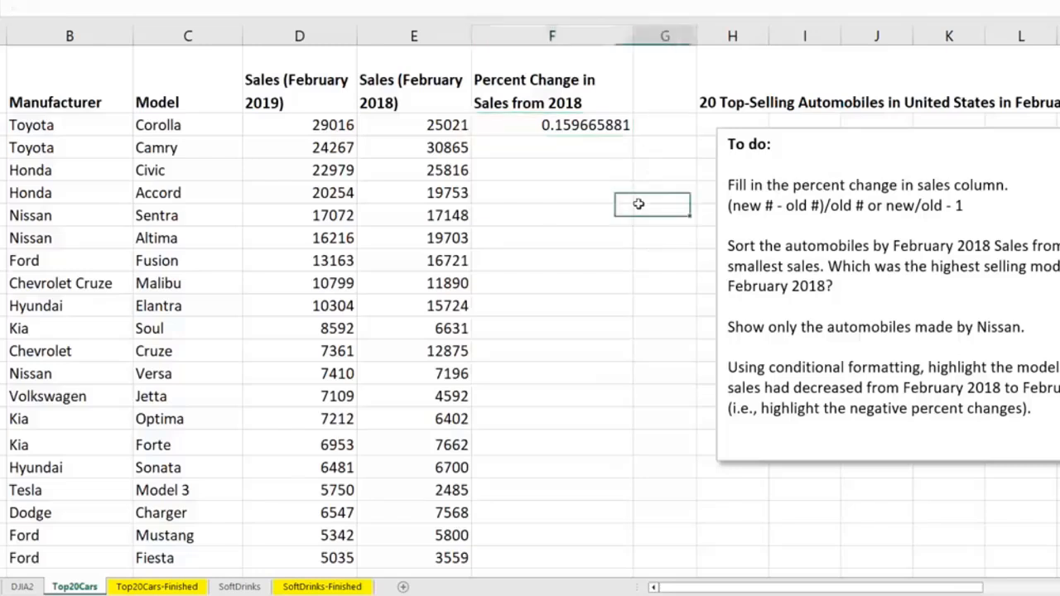
pyautogui.click(552, 125)
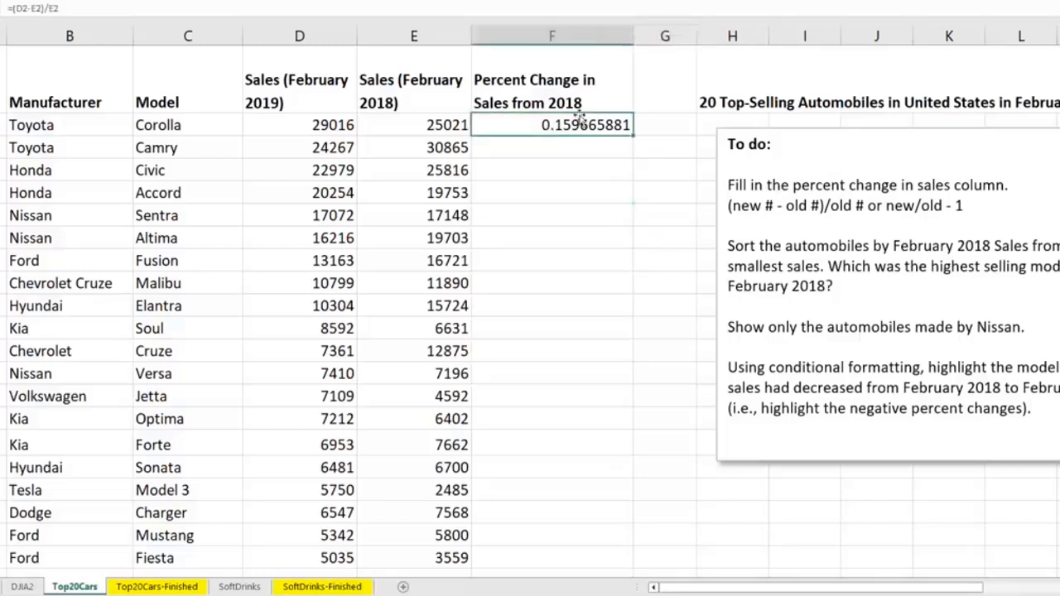
pyautogui.doubleClick(635, 139)
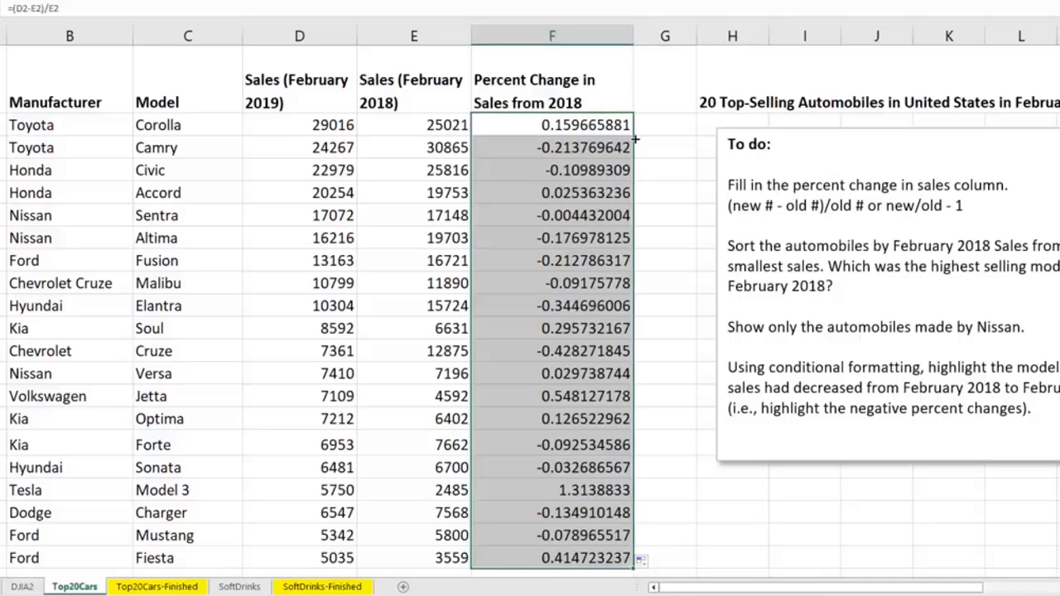
pyautogui.click(654, 196)
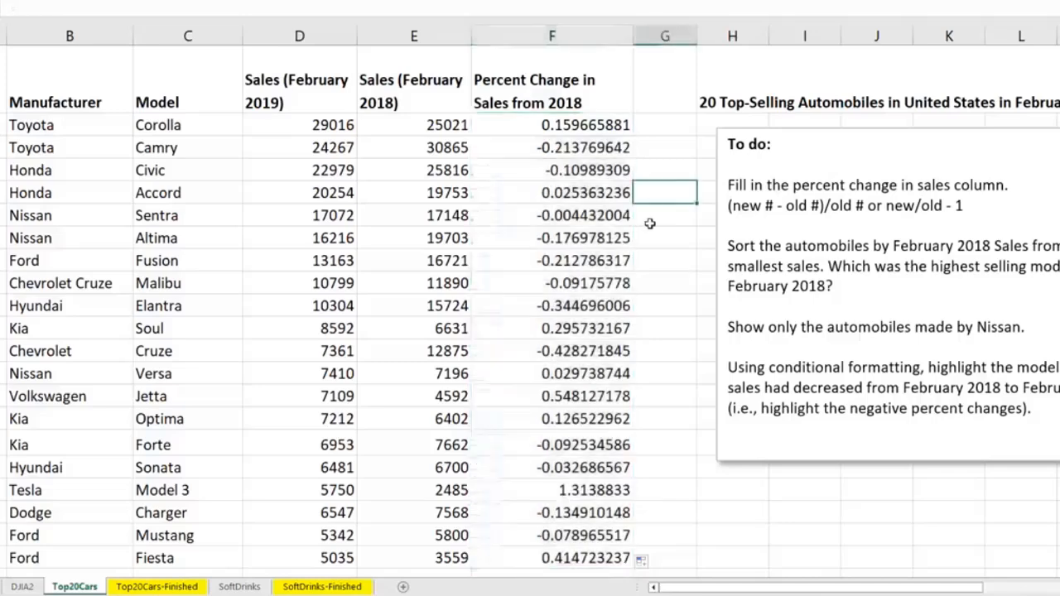
# Format the percent changes in F2:F21 as percentages with one decimal place.
pyautogui.moveTo(653, 255); pyautogui.dragTo(654, 246)
pyautogui.scroll(-2, 654, 246)
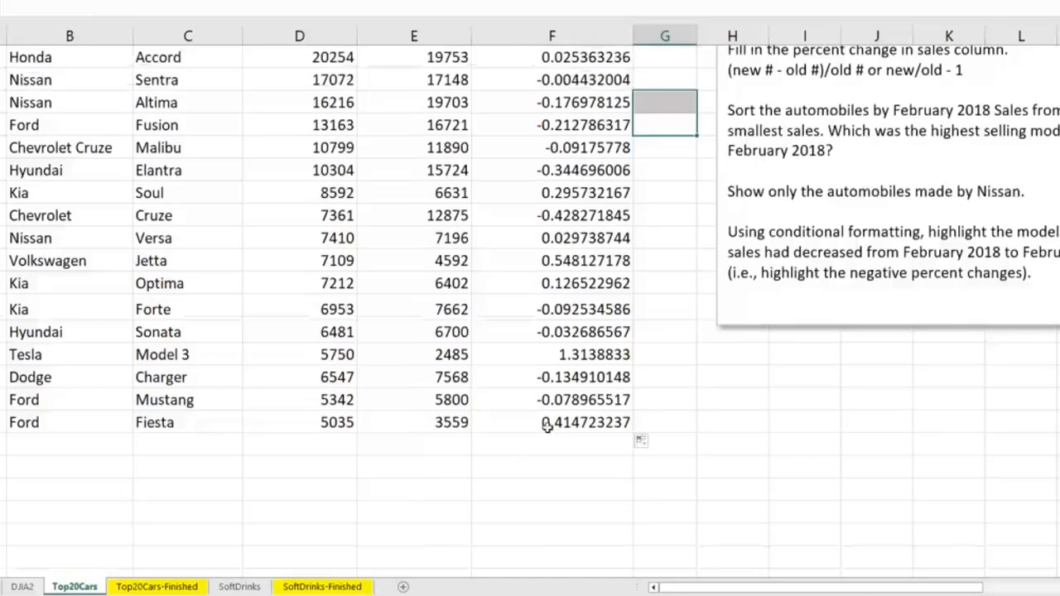
pyautogui.scroll(2, 547, 427)
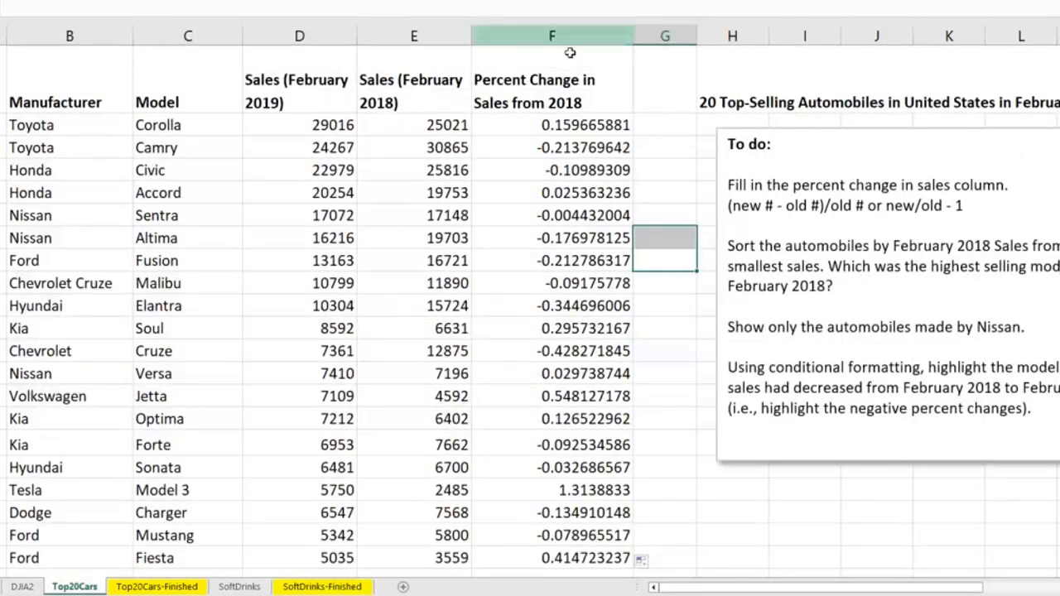
pyautogui.click(667, 143)
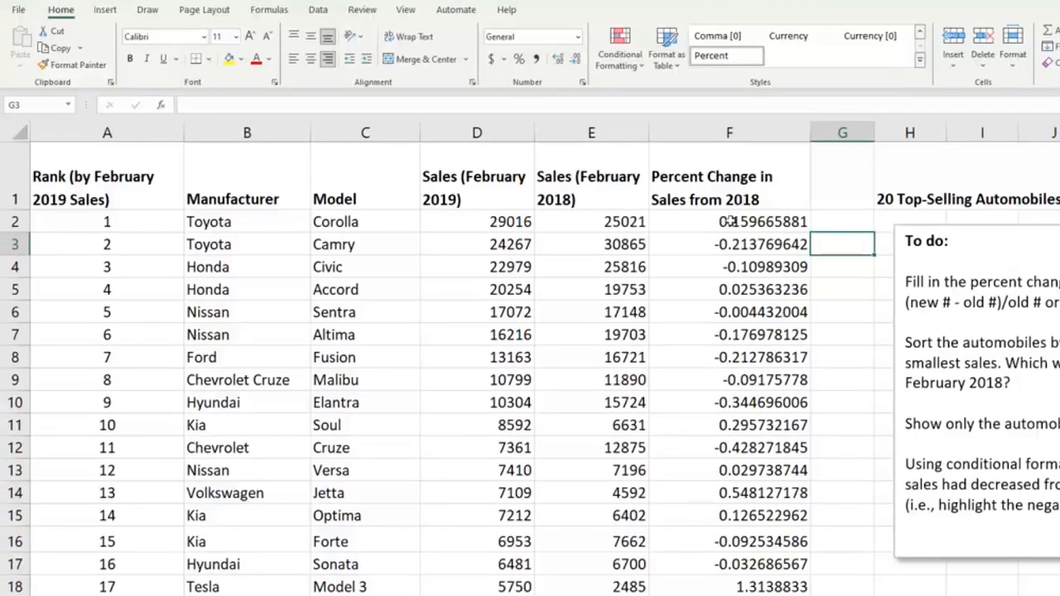
pyautogui.click(732, 222)
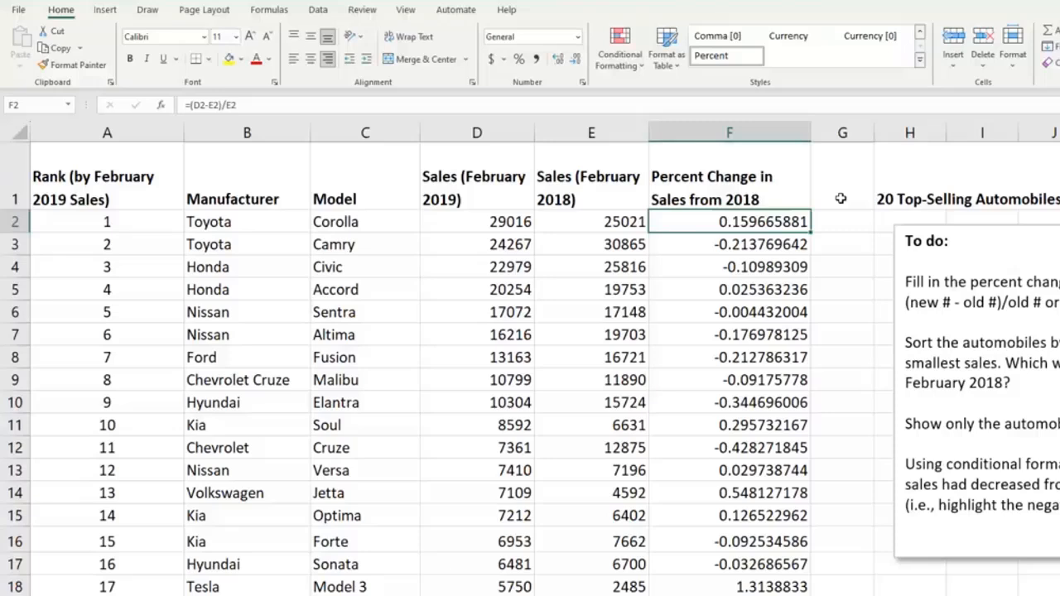
pyautogui.hotkey('ctrl', 'shift', 'Down')
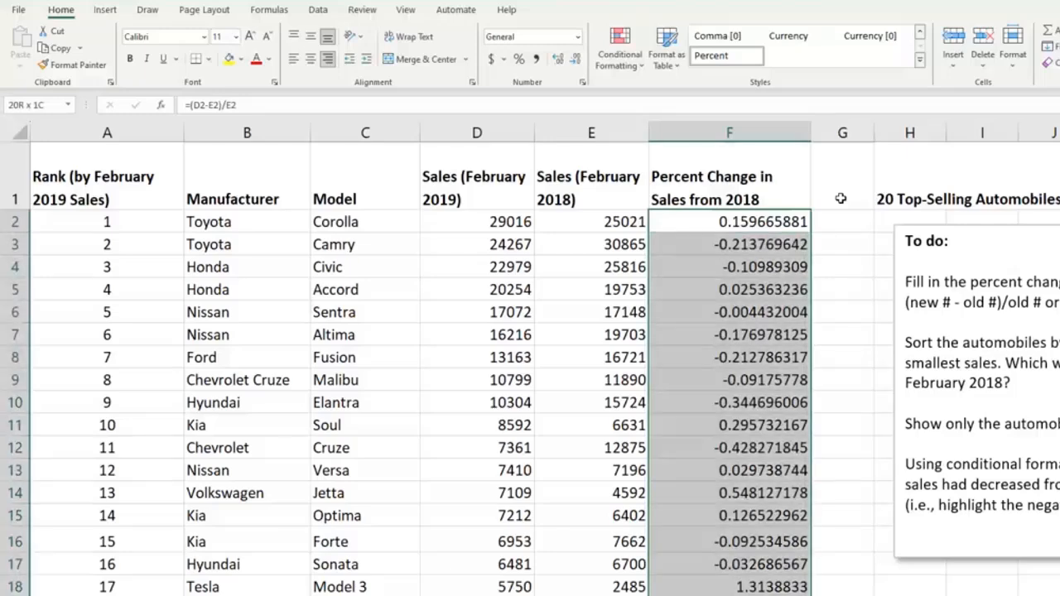
pyautogui.scroll(-1, 814, 165)
pyautogui.scroll(1, 809, 183)
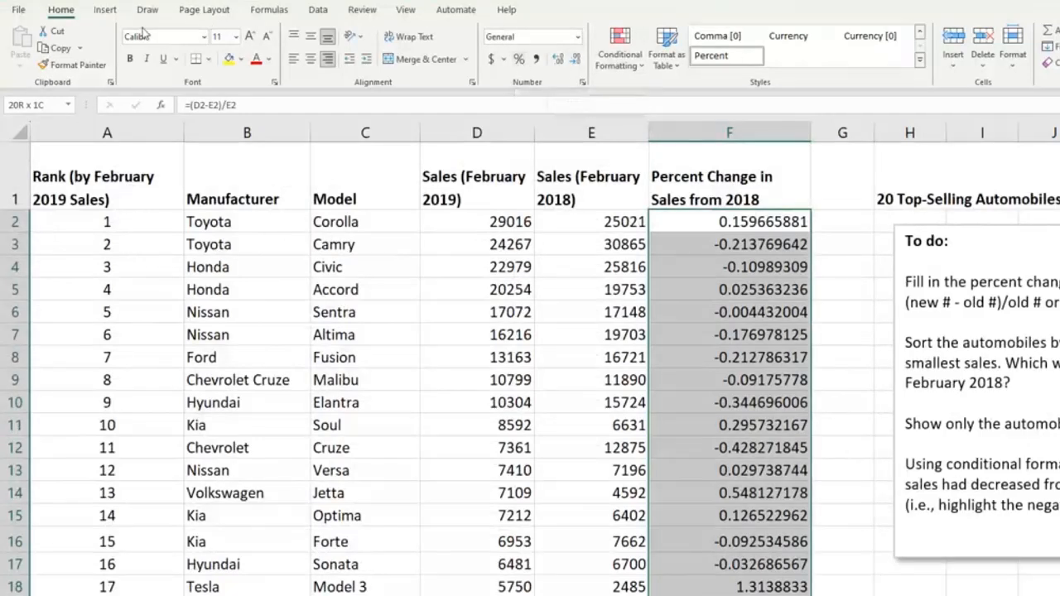
pyautogui.click(519, 61)
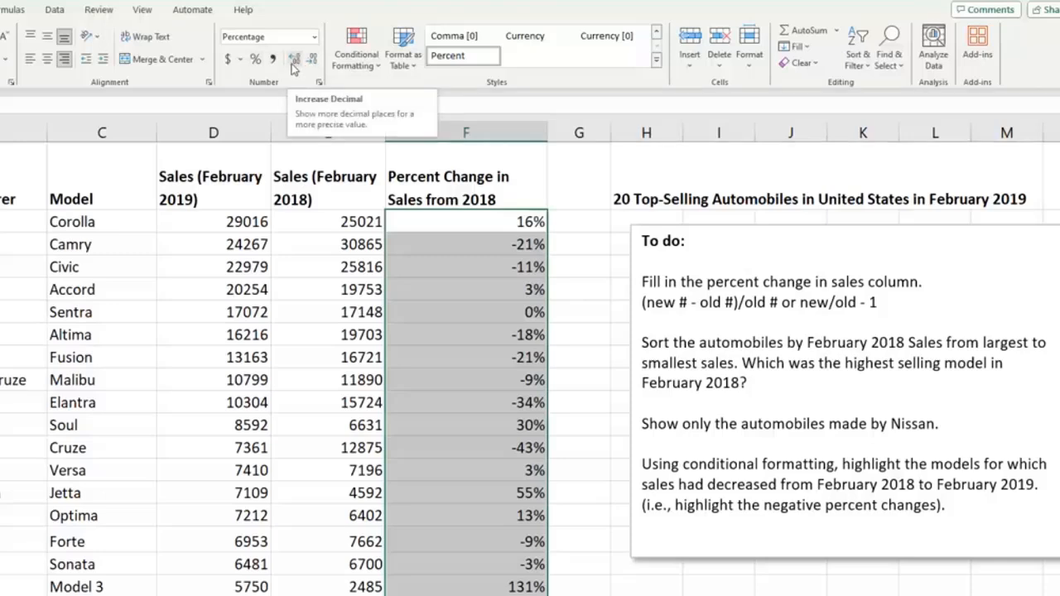
pyautogui.click(294, 60)
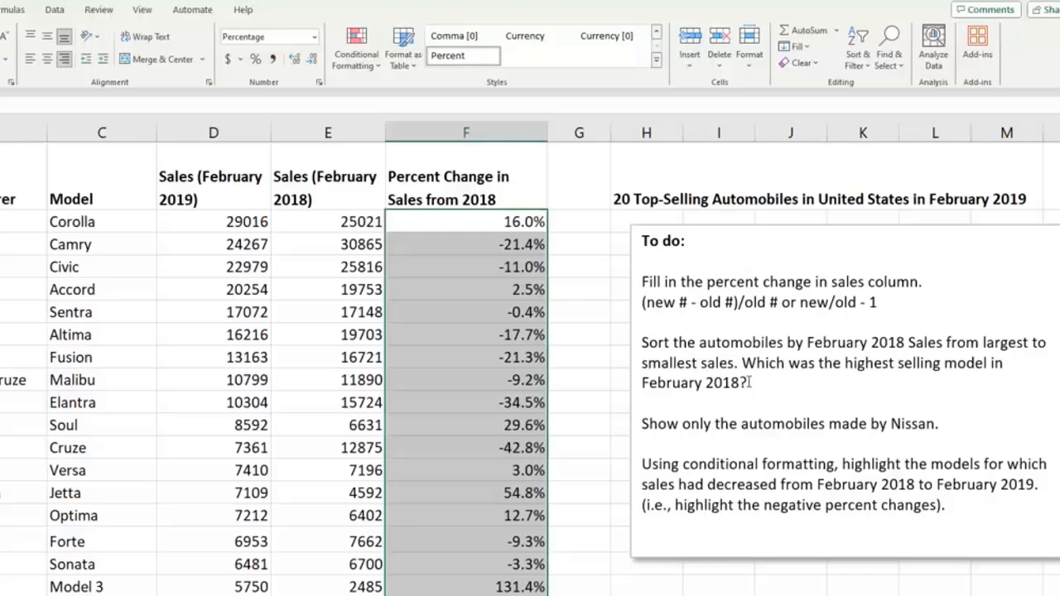
# Turn on filtering for the car sales data so every column header has sort and filter controls.
pyautogui.hscroll(5, 749, 383)
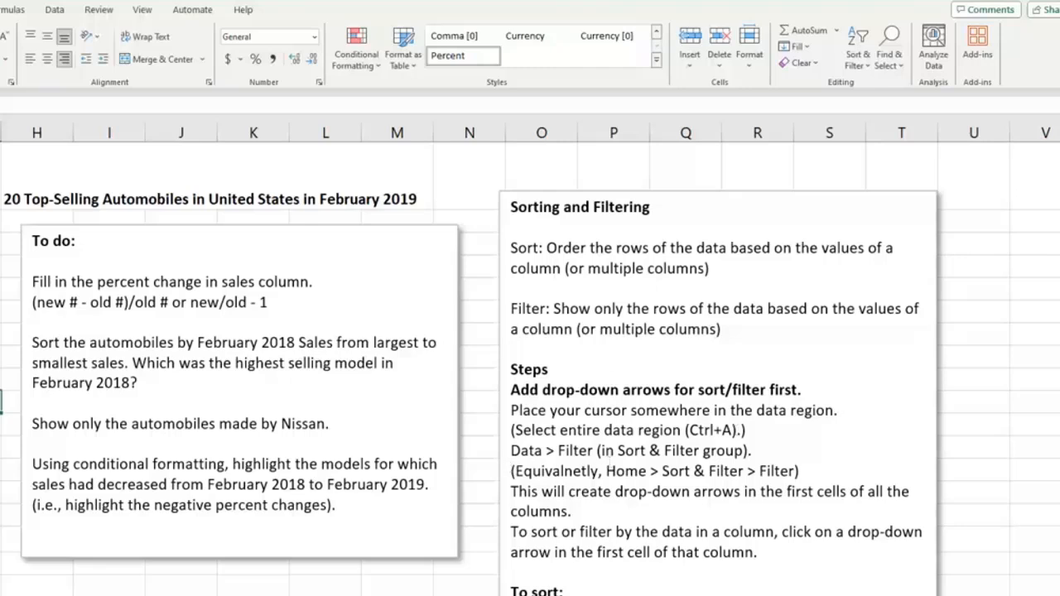
pyautogui.hscroll(-7, 610, 456)
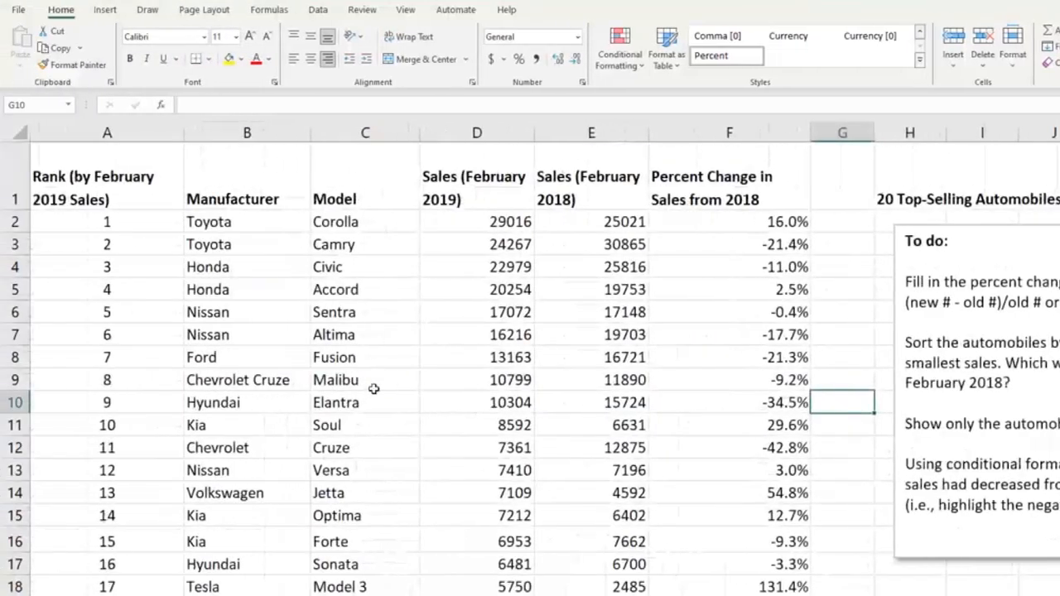
pyautogui.click(362, 383)
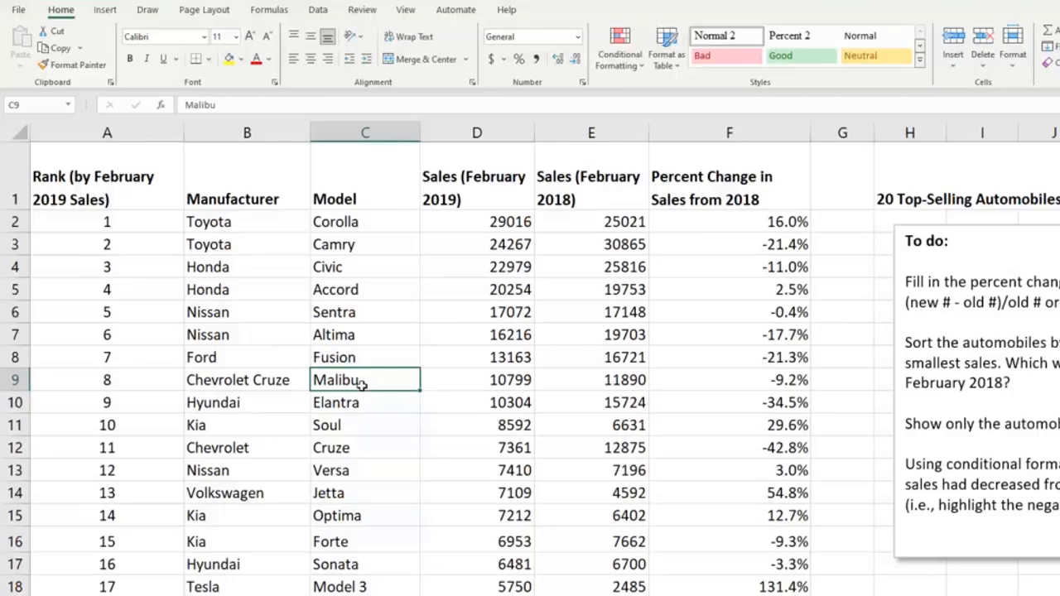
pyautogui.click(318, 10)
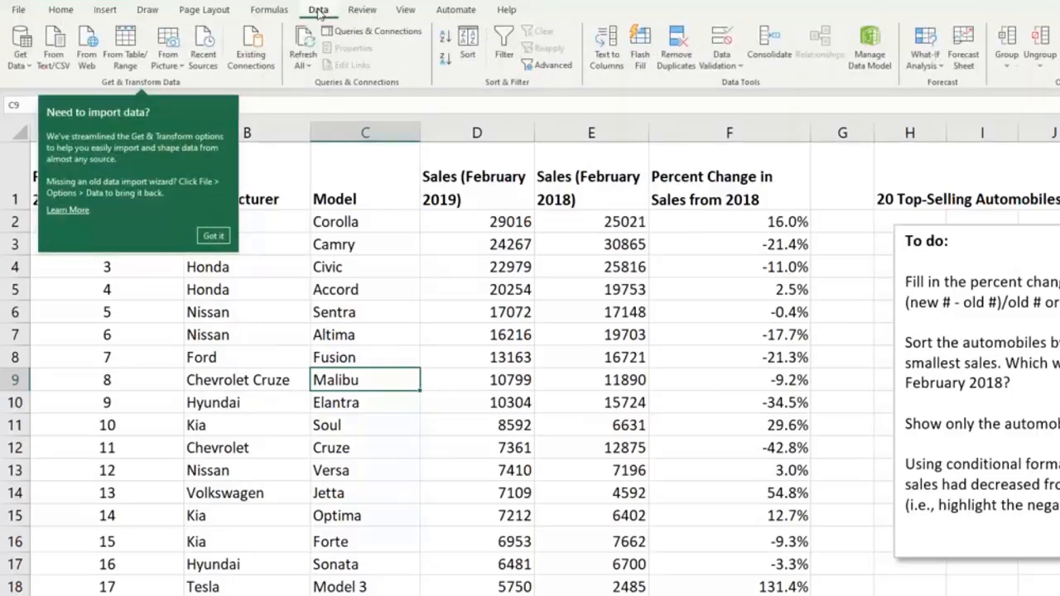
pyautogui.click(504, 41)
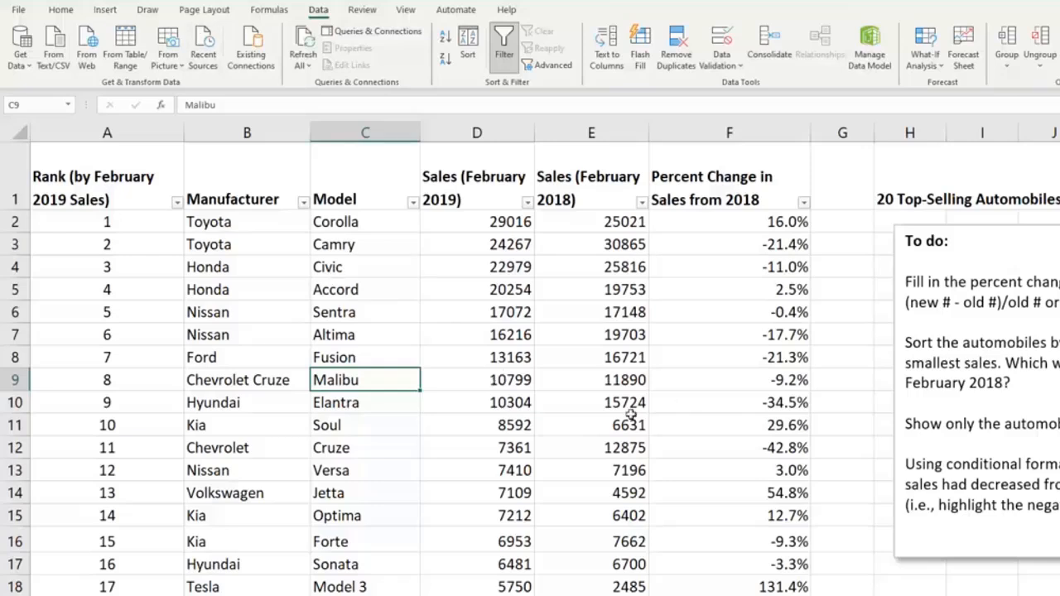
# Sort the cars by February 2018 sales from largest to smallest.
pyautogui.click(602, 398)
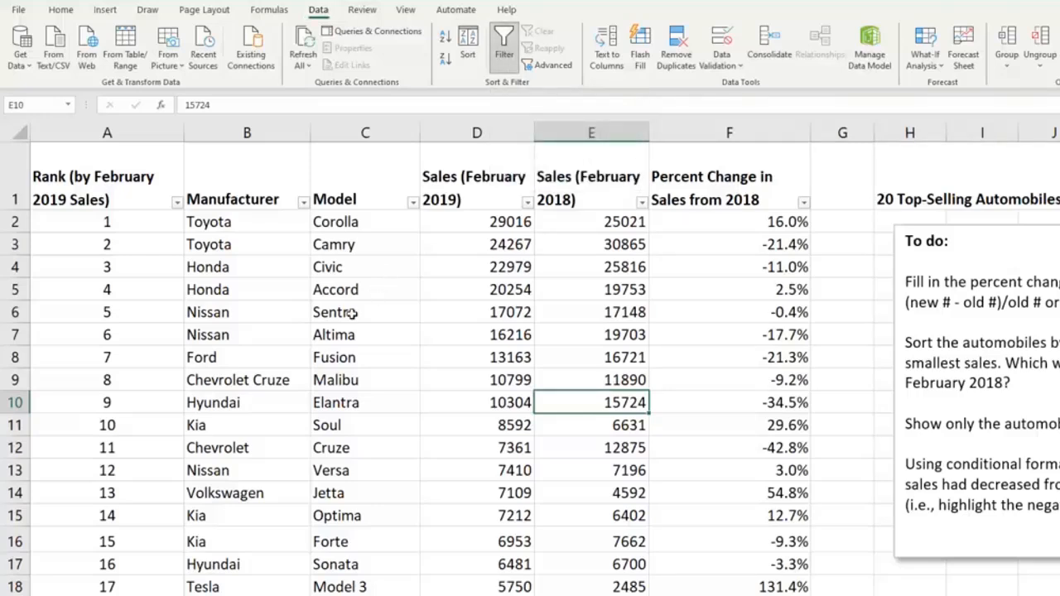
pyautogui.click(642, 203)
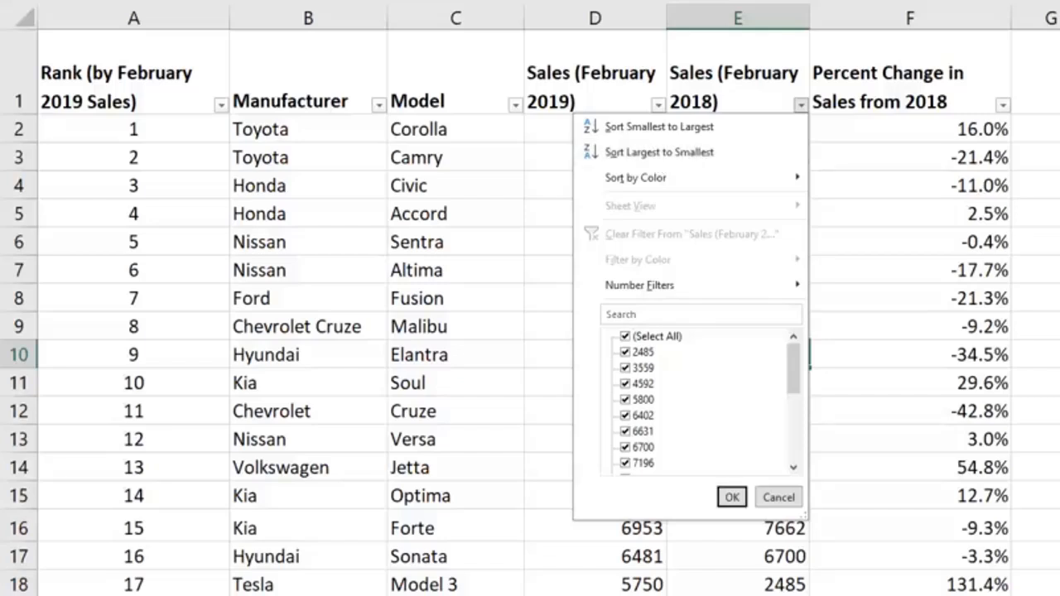
pyautogui.click(665, 153)
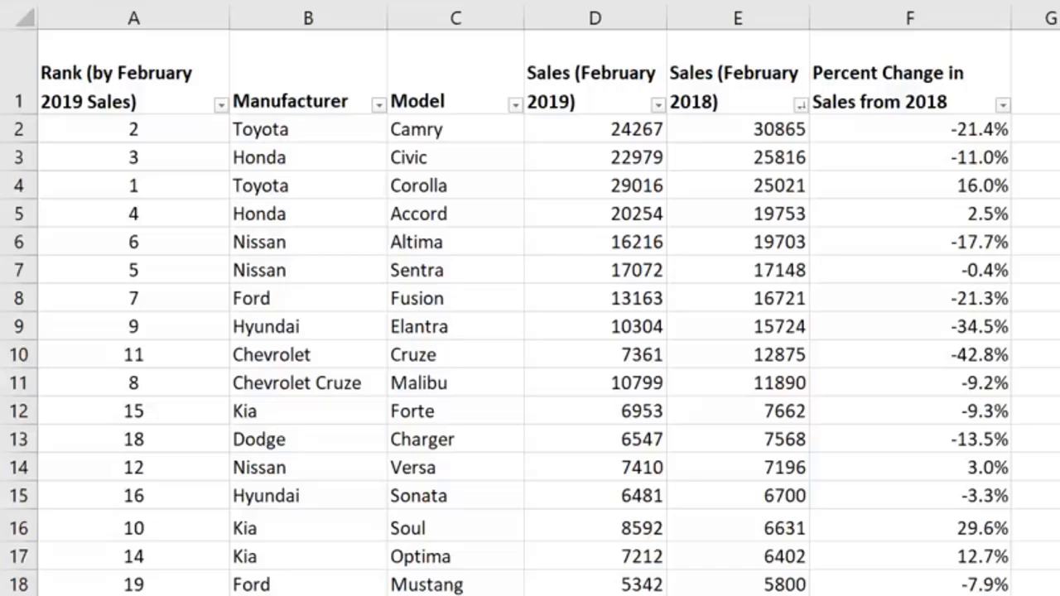
# Sort the cars by February 2019 sales from largest to smallest.
pyautogui.click(643, 346)
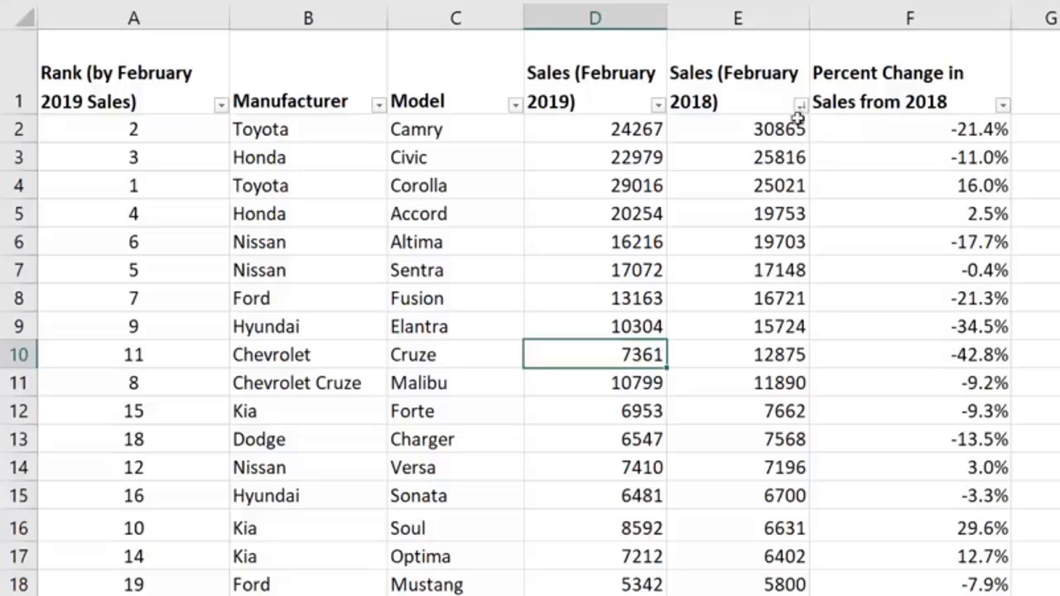
pyautogui.click(658, 104)
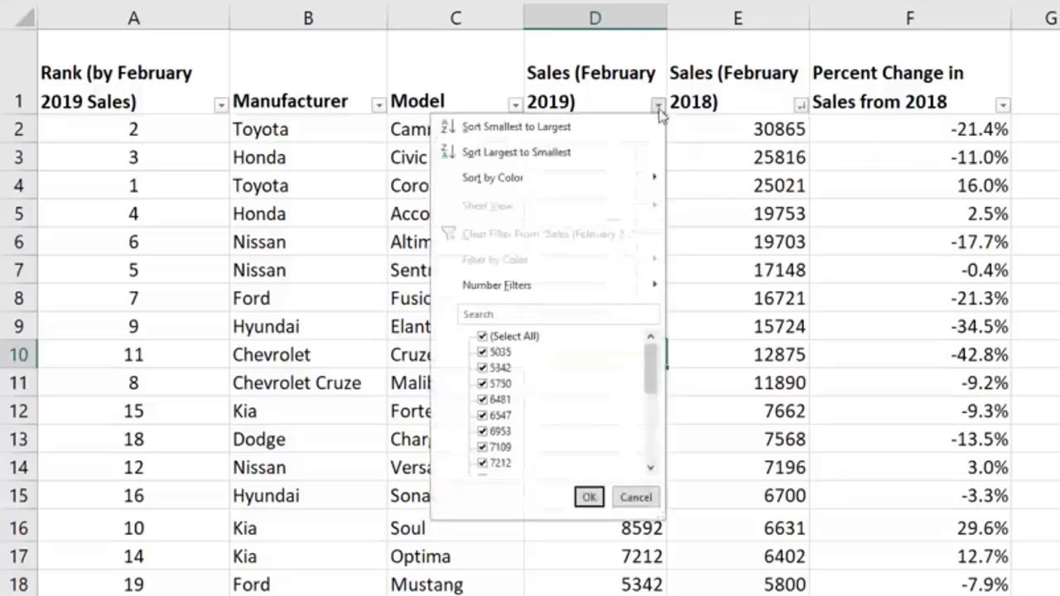
pyautogui.click(578, 149)
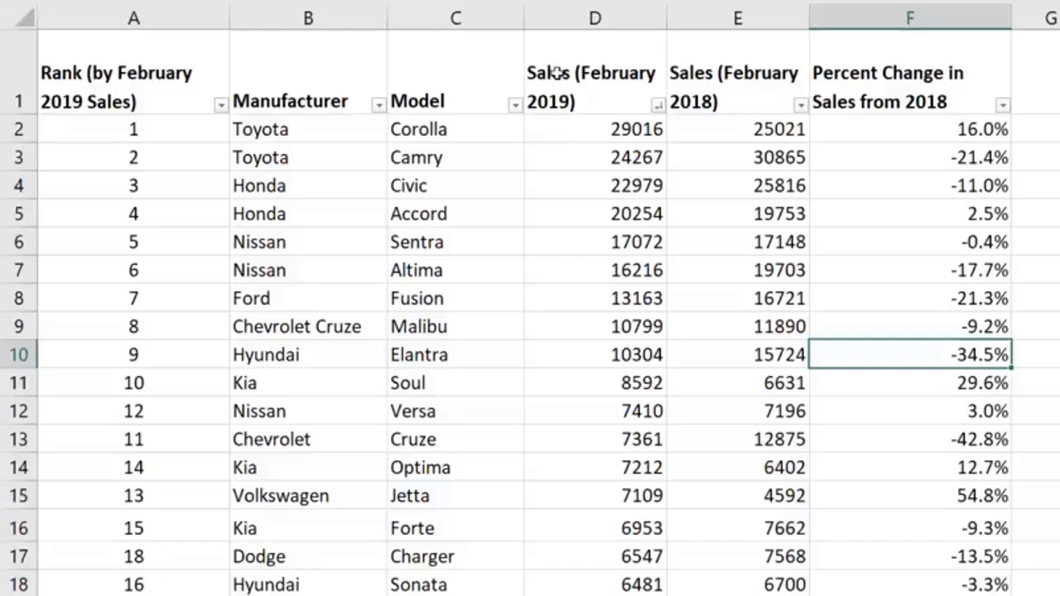
pyautogui.click(723, 154)
pyautogui.click(740, 17)
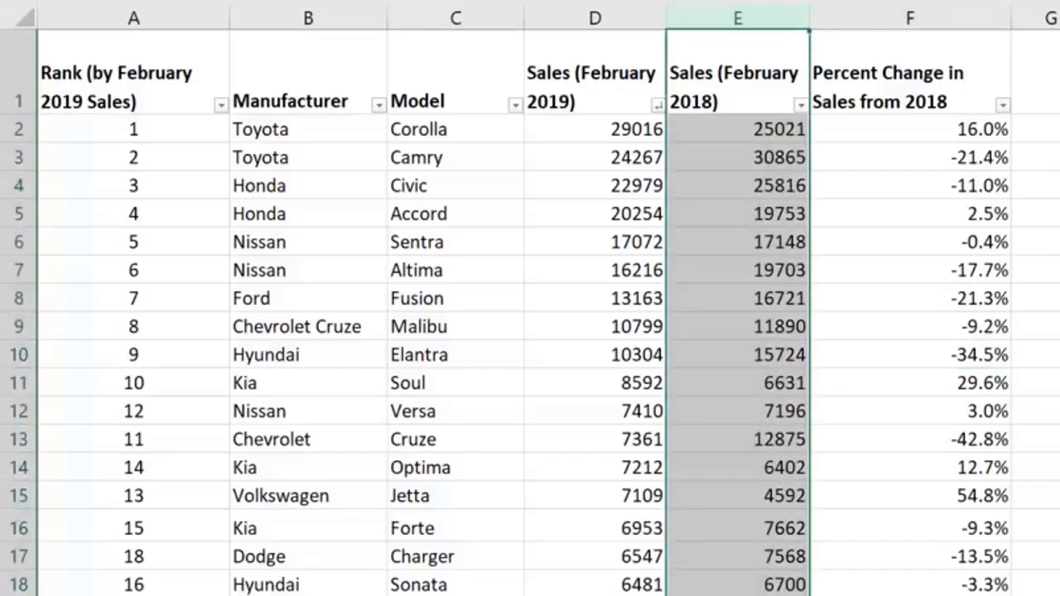
pyautogui.click(767, 209)
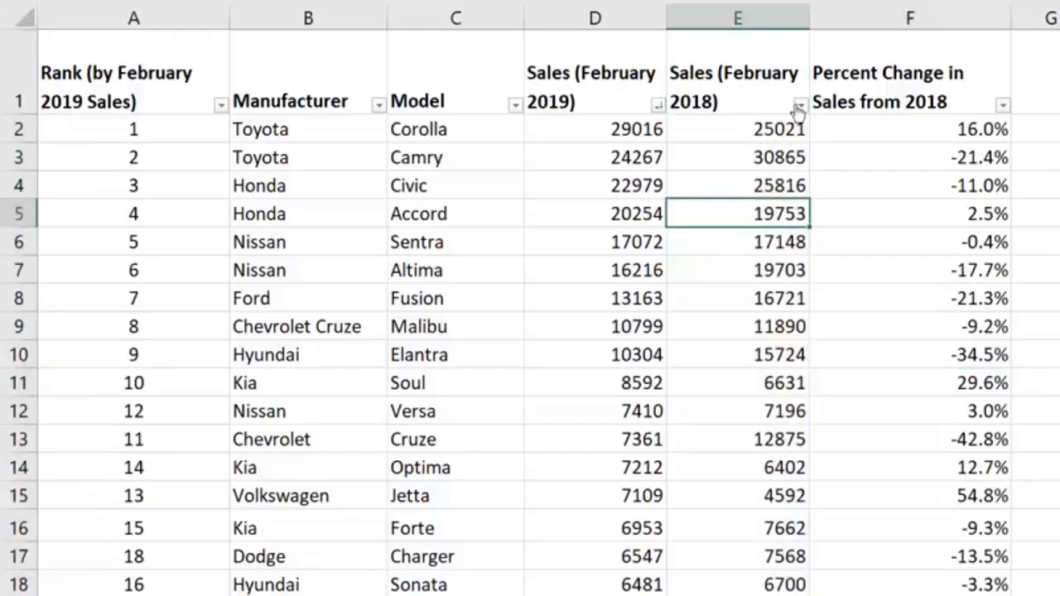
pyautogui.click(800, 106)
pyautogui.click(441, 203)
pyautogui.rightClick(728, 228)
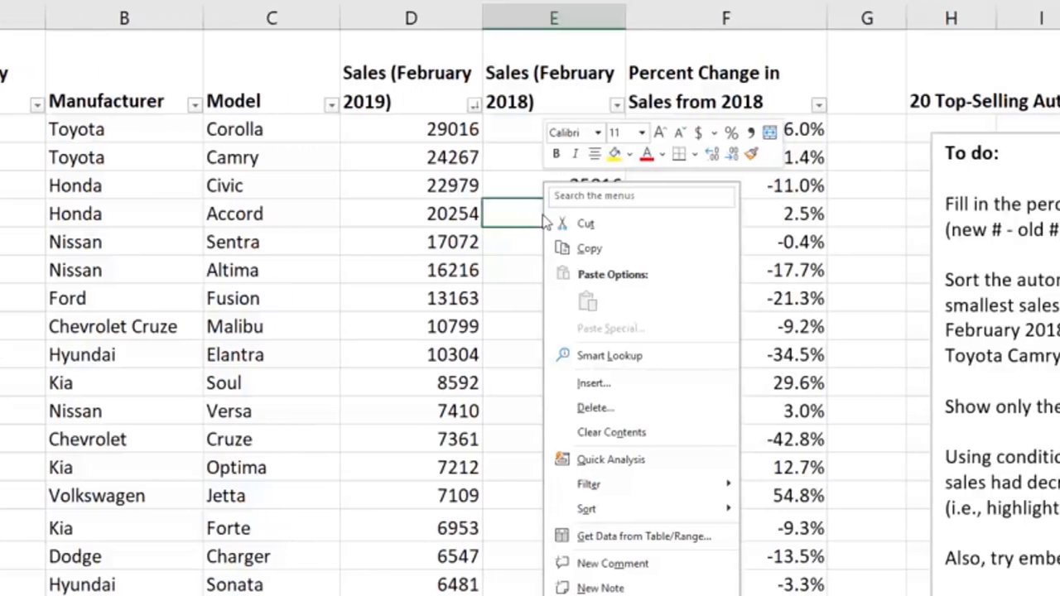
pyautogui.moveTo(633, 519)
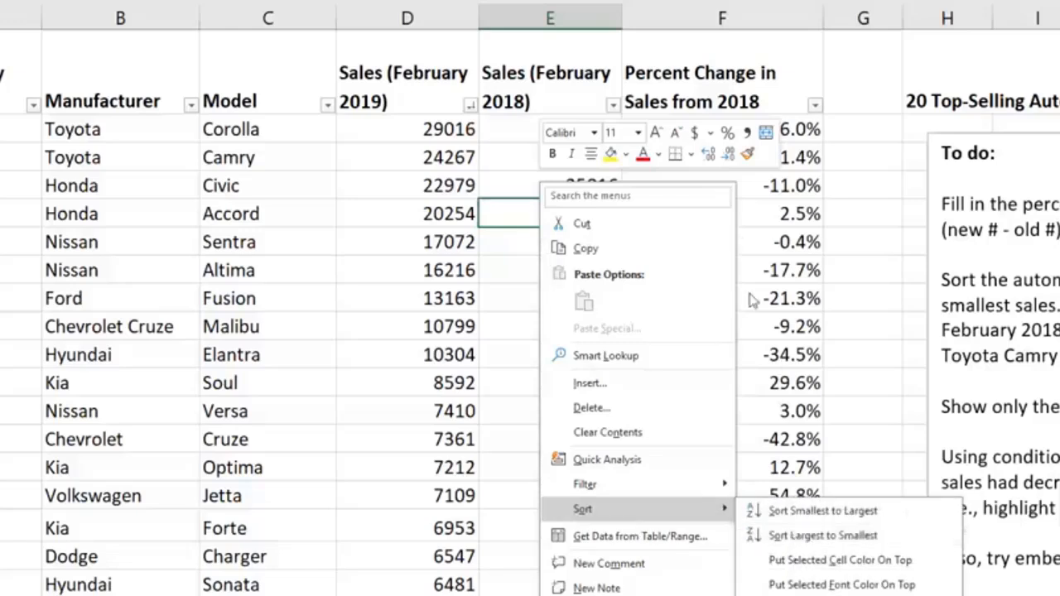
pyautogui.click(366, 269)
pyautogui.click(615, 355)
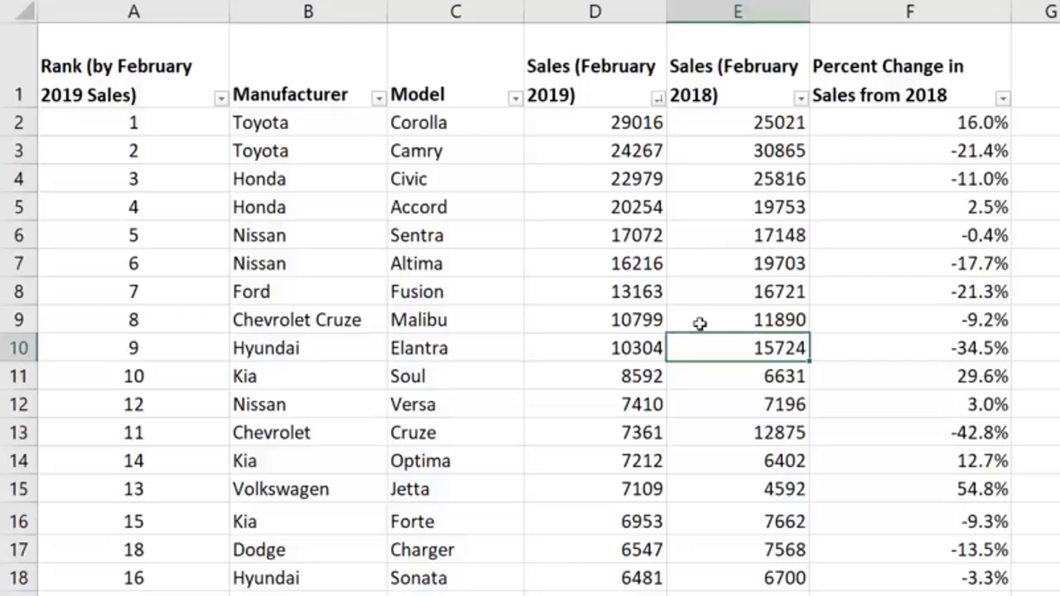
# Highlight the Honda Accord row, A5:F5, with a yellow fill.
pyautogui.click(406, 239)
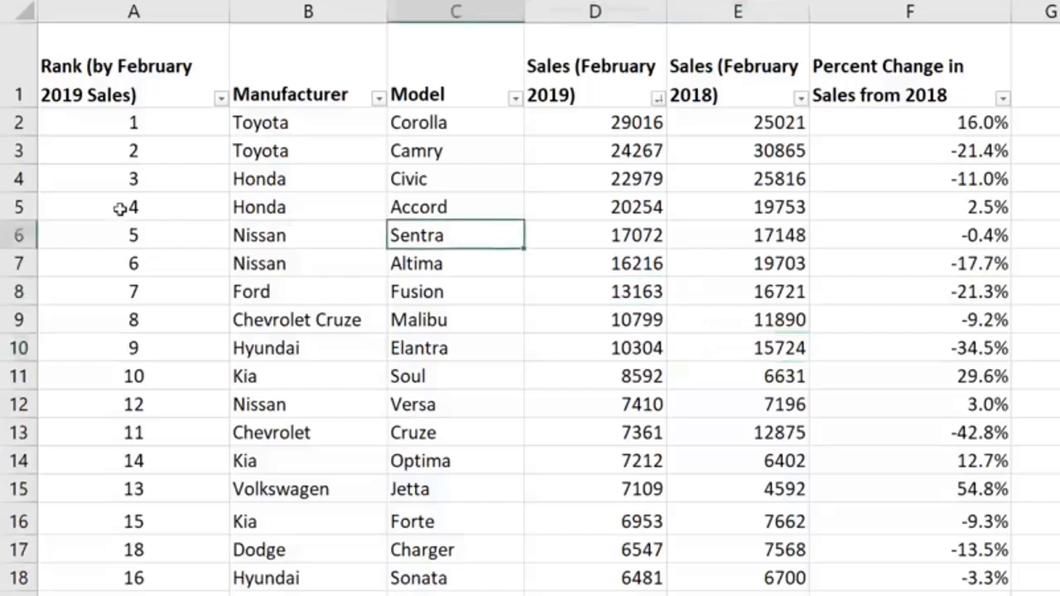
pyautogui.click(120, 208)
pyautogui.click(567, 186)
pyautogui.moveTo(125, 203); pyautogui.dragTo(894, 202)
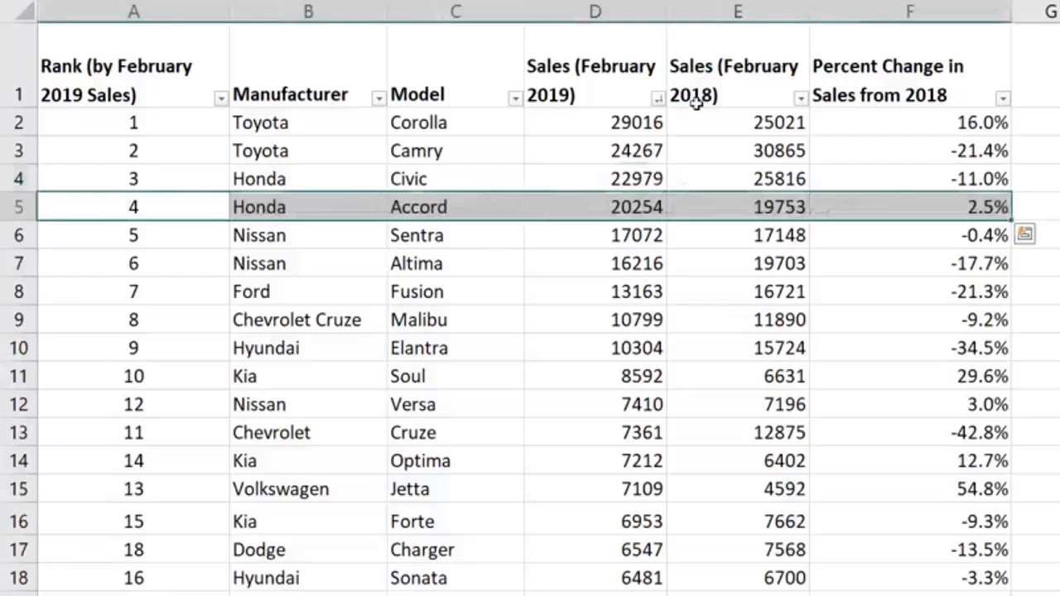
pyautogui.rightClick(468, 217)
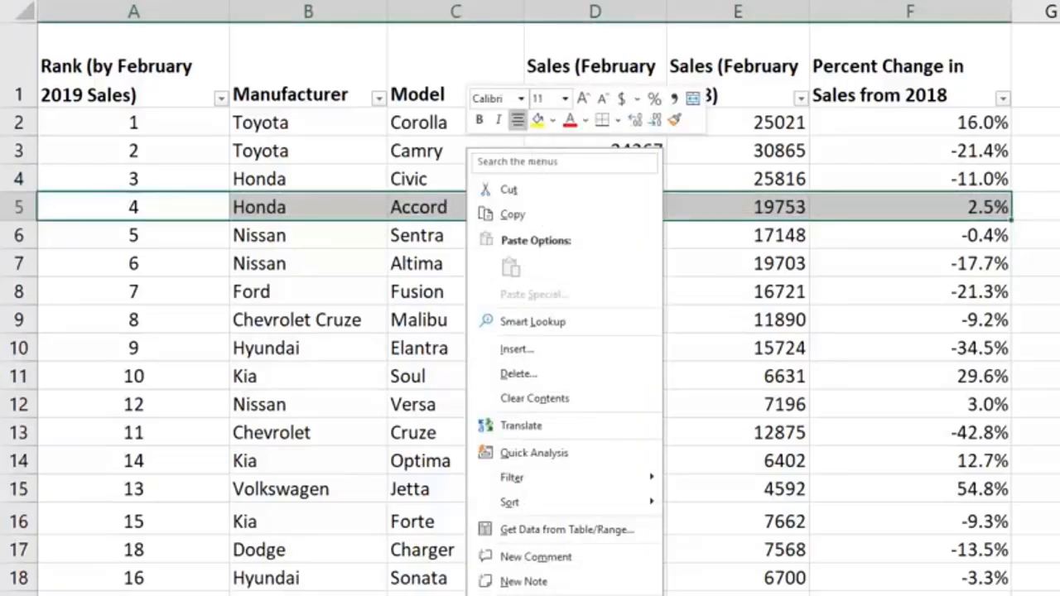
pyautogui.press('Escape')
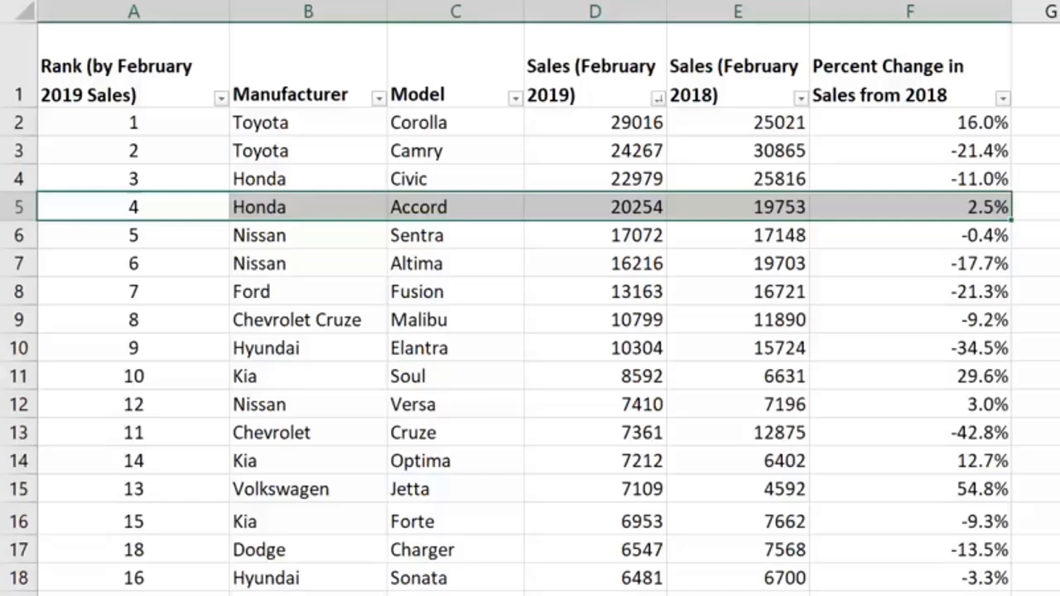
pyautogui.click(740, 324)
pyautogui.click(729, 267)
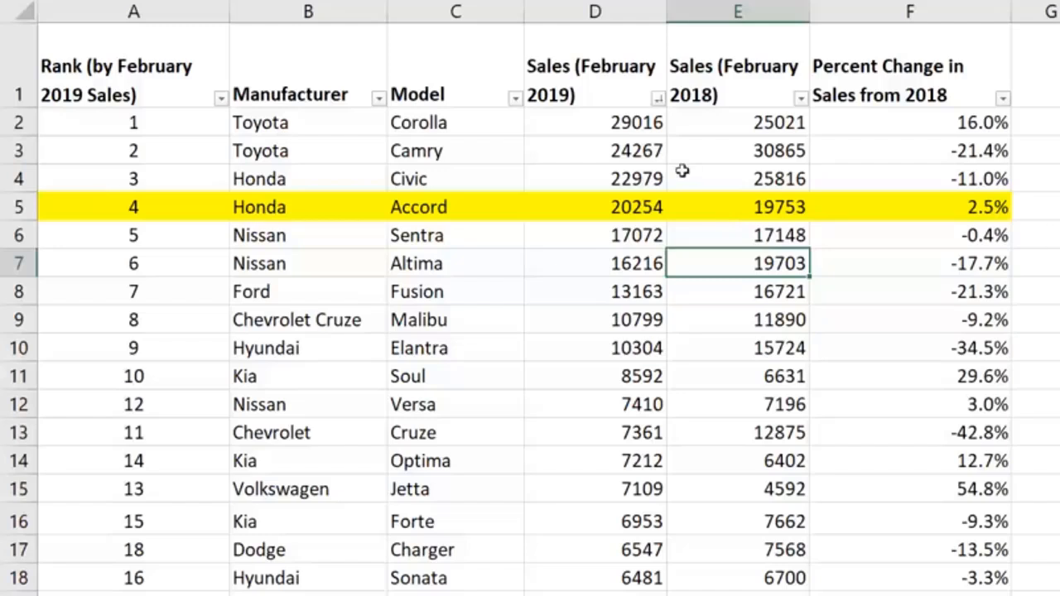
# Sort the table, including the highlighted Accord row, by February 2018 sales from largest to smallest.
pyautogui.click(749, 179)
pyautogui.rightClick(749, 179)
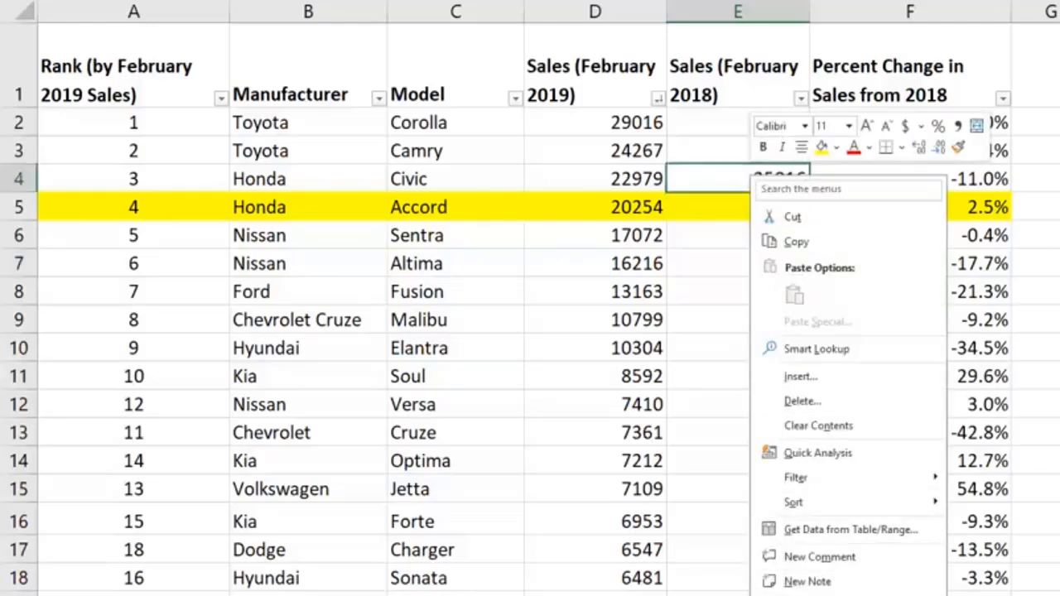
pyautogui.moveTo(860, 500)
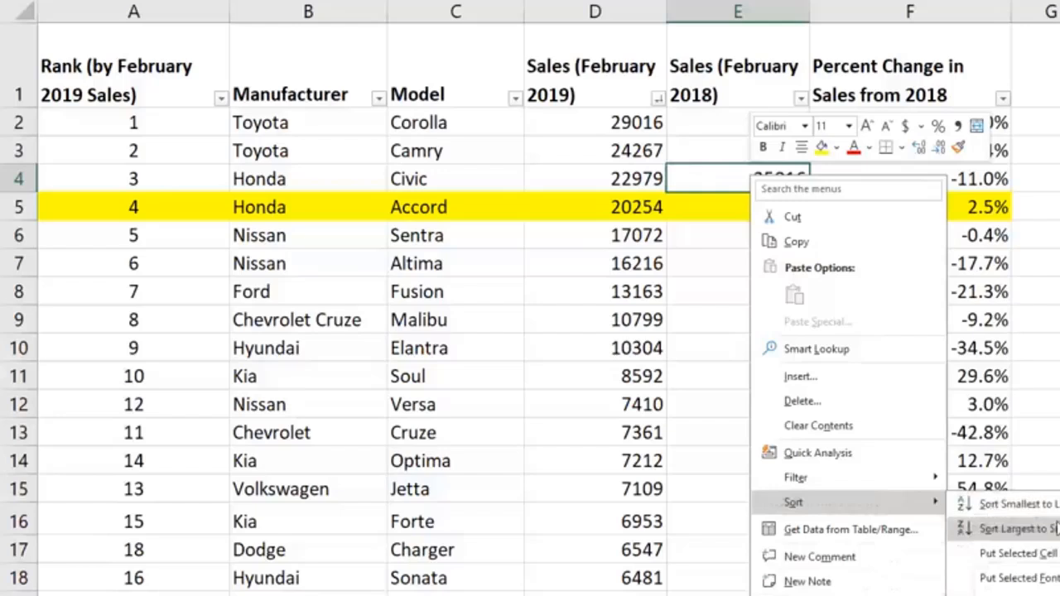
pyautogui.click(1046, 529)
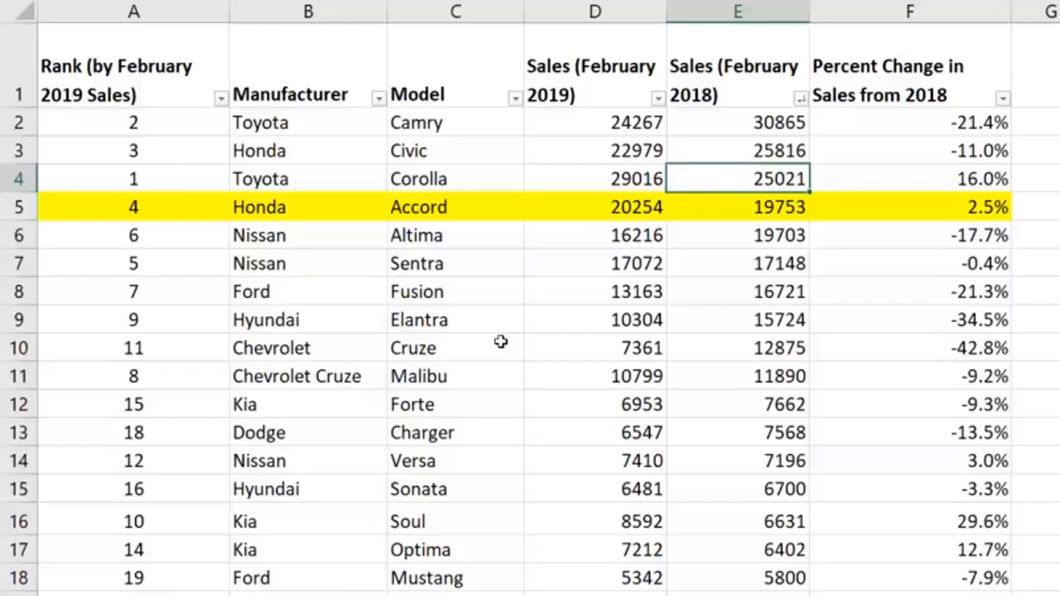
# Read the notes on sorting, filtering and conditional formatting beside the car table.
pyautogui.click(740, 314)
pyautogui.click(698, 374)
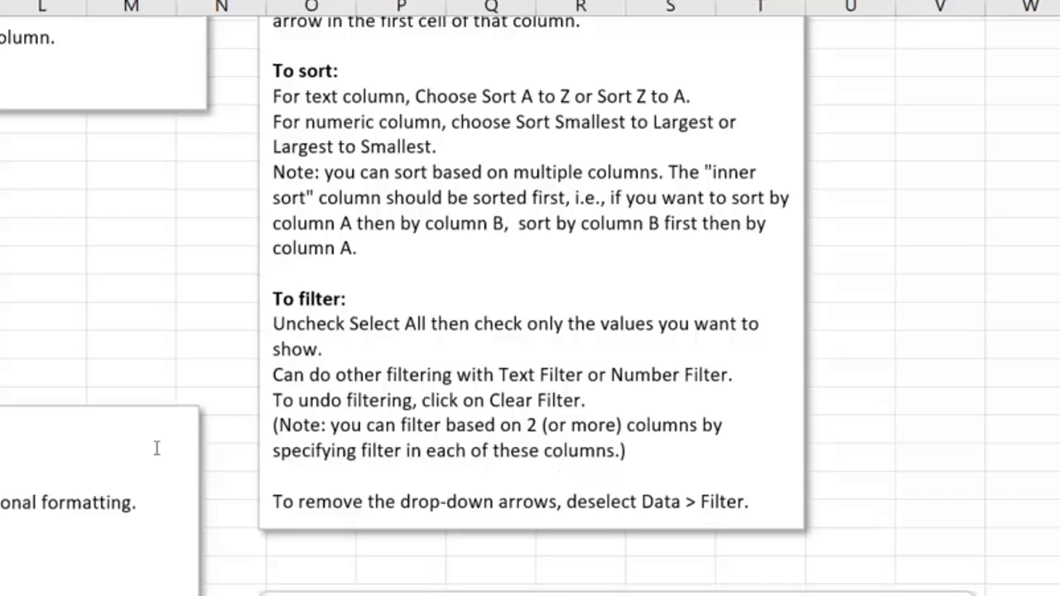
pyautogui.click(569, 520)
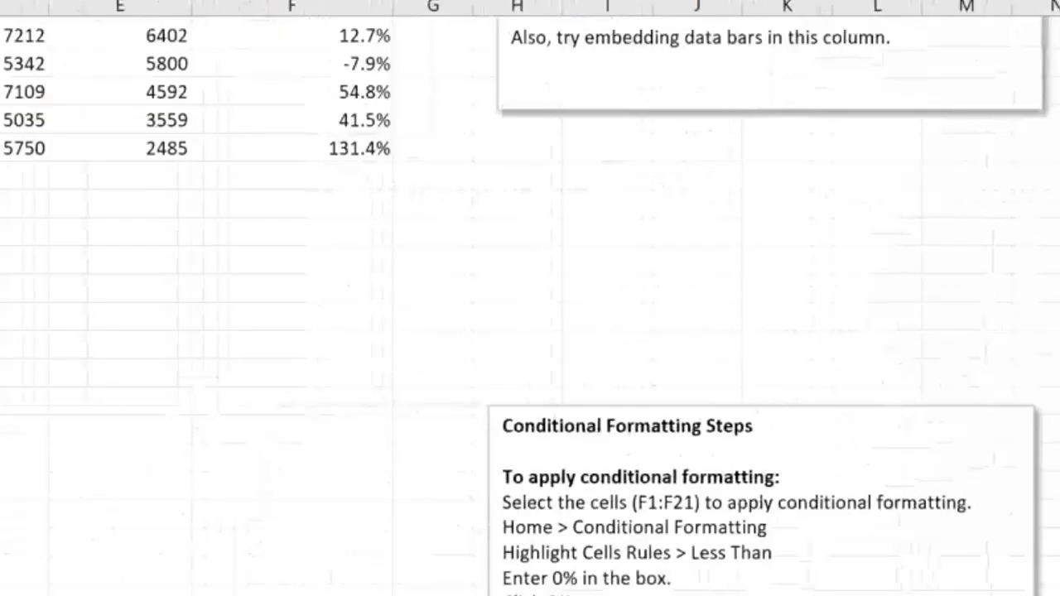
pyautogui.scroll(1, 530, 332)
pyautogui.scroll(5, 202, 381)
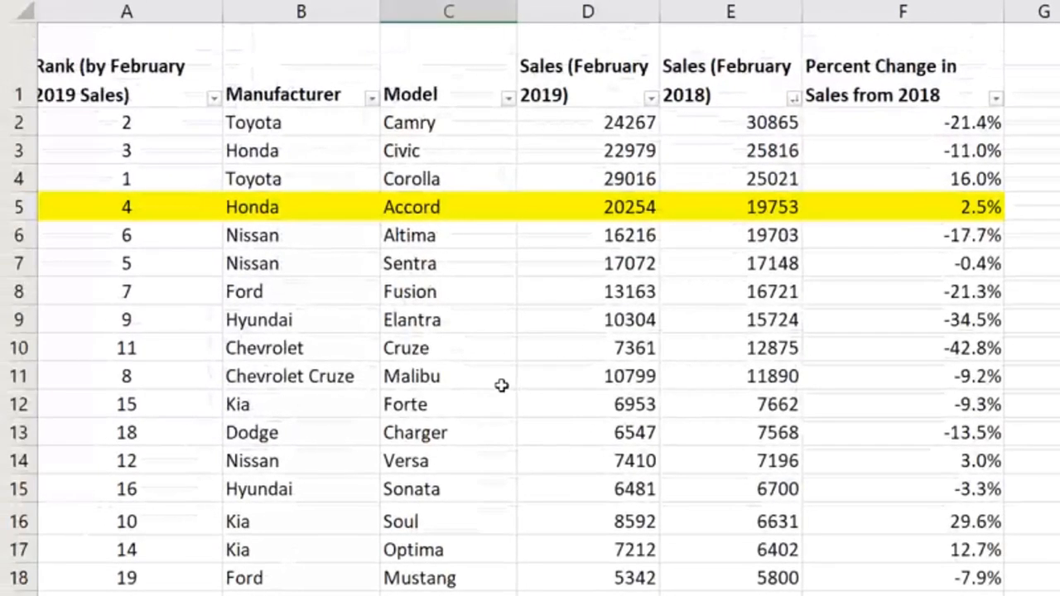
# Filter the Manufacturer column of the car table so that only the Nissan rows are shown.
pyautogui.click(300, 212)
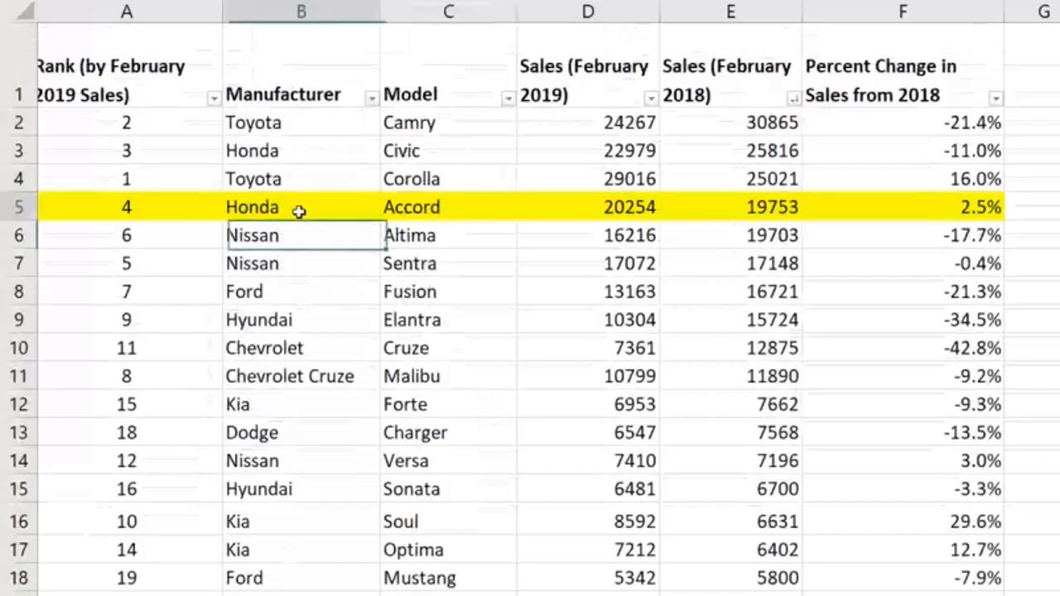
pyautogui.click(371, 98)
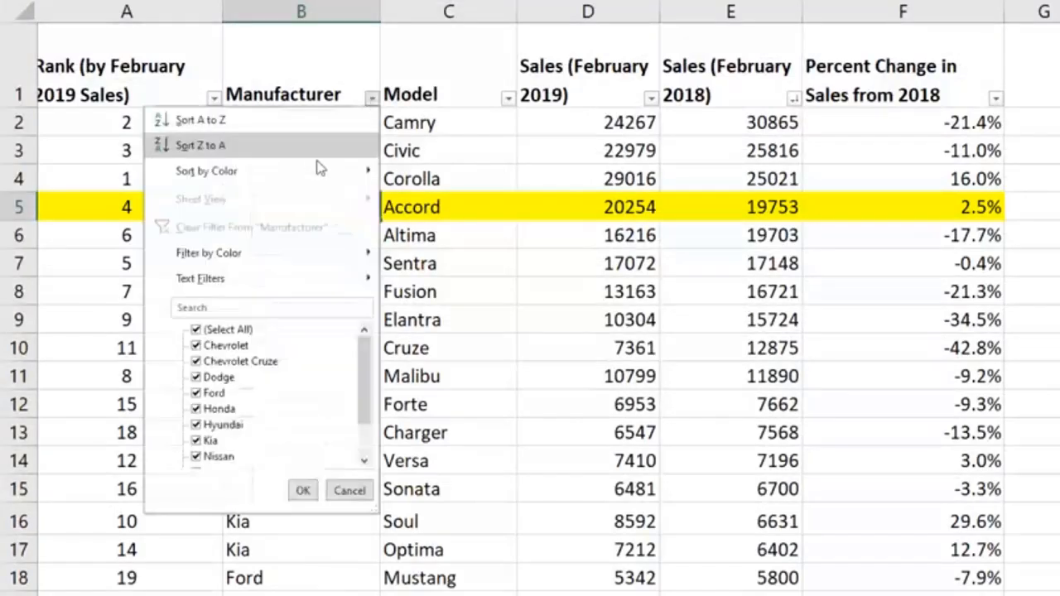
pyautogui.click(247, 331)
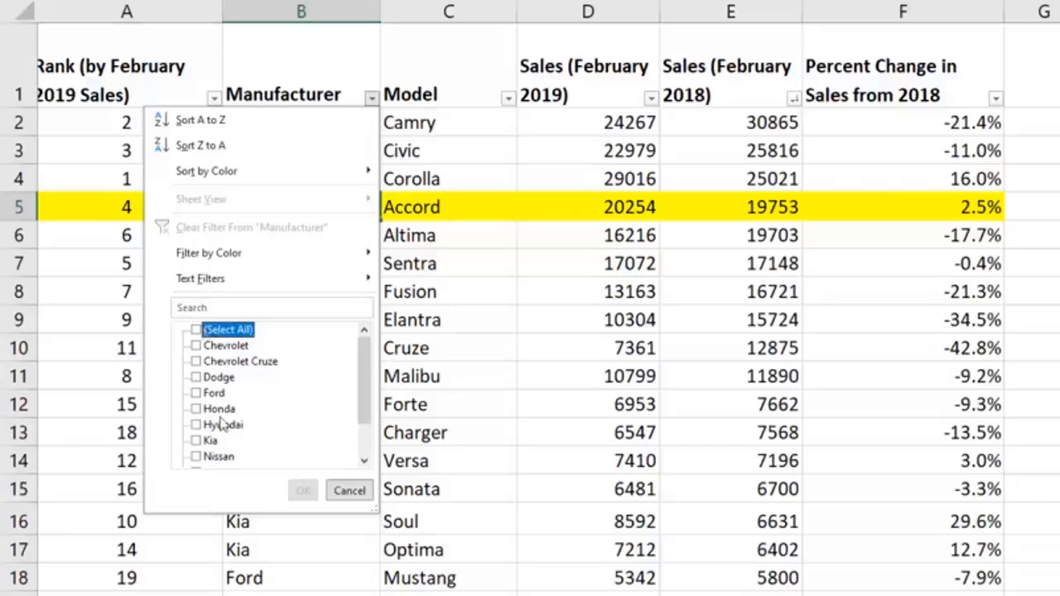
pyautogui.click(199, 460)
pyautogui.click(196, 459)
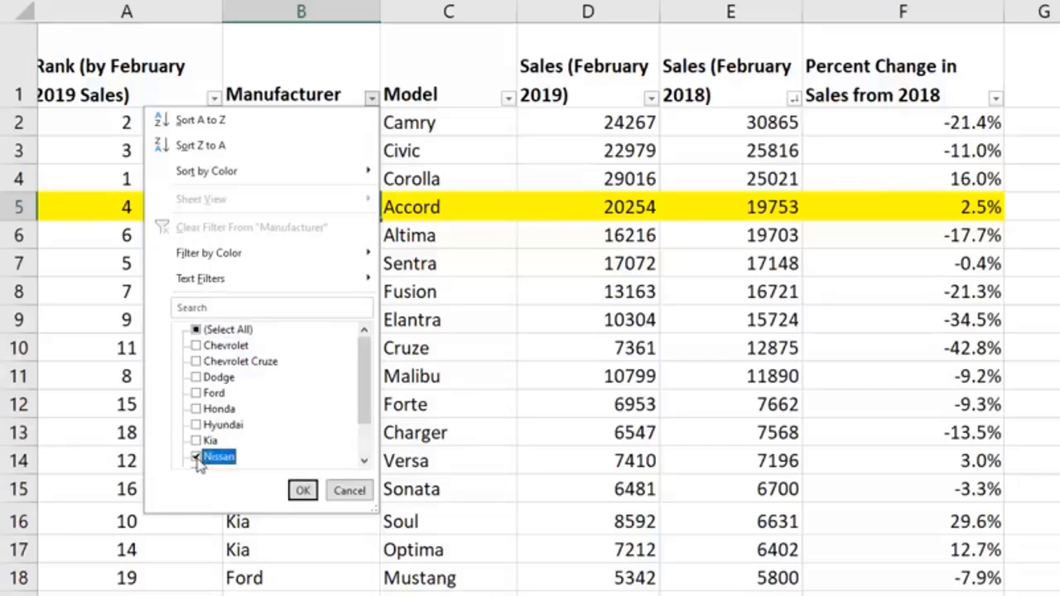
pyautogui.click(303, 491)
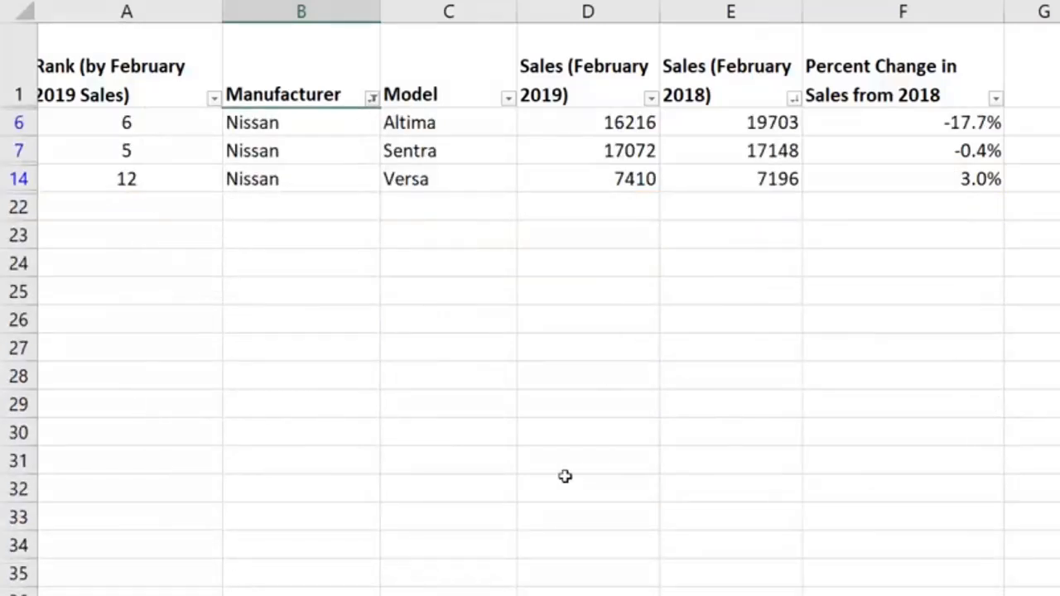
pyautogui.click(523, 409)
pyautogui.click(512, 394)
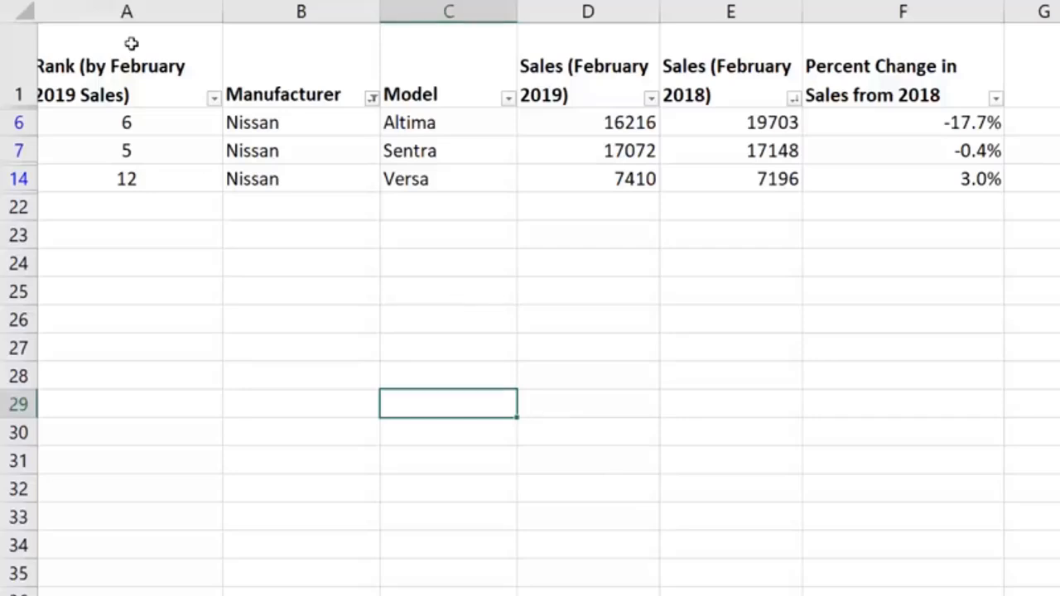
# Copy the filtered Nissan rows with their headers and paste them into a blank sheet starting at cell A1.
pyautogui.moveTo(130, 42); pyautogui.dragTo(1054, 197)
pyautogui.click(679, 401)
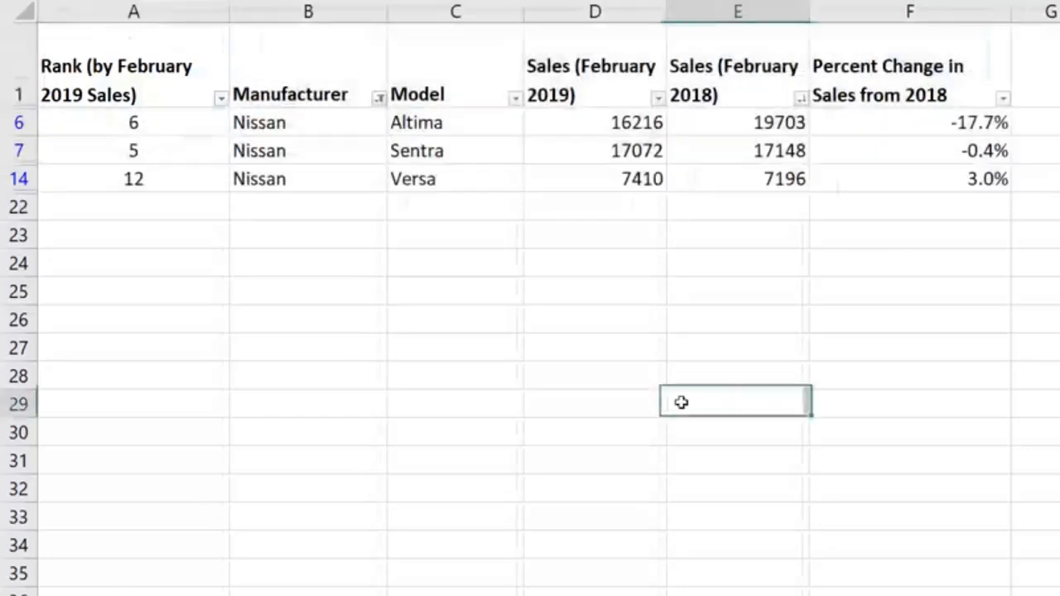
pyautogui.click(475, 121)
pyautogui.moveTo(159, 88); pyautogui.dragTo(882, 174)
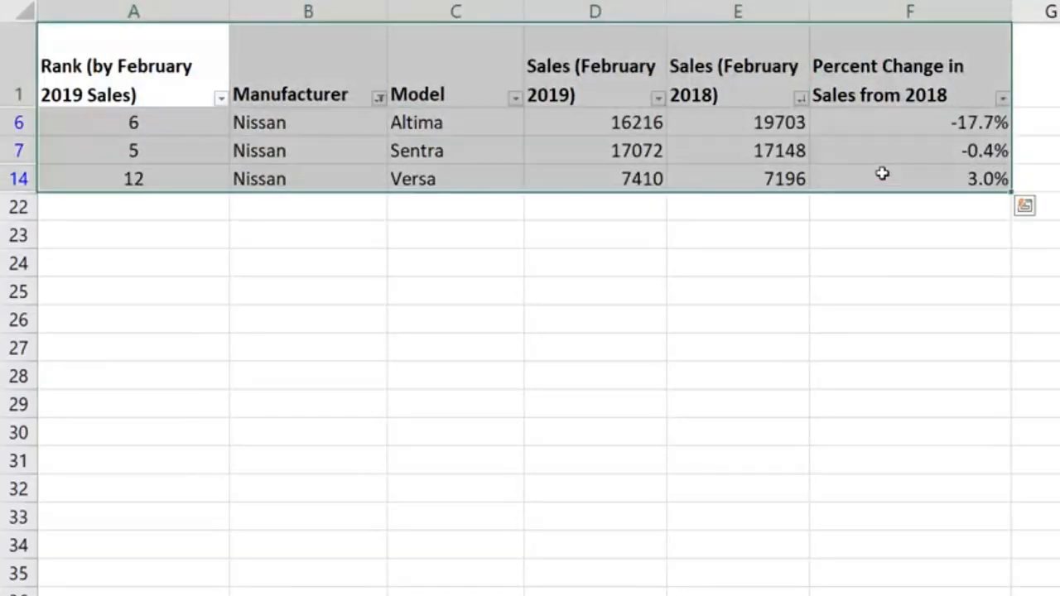
pyautogui.hotkey('ctrl', 'c')
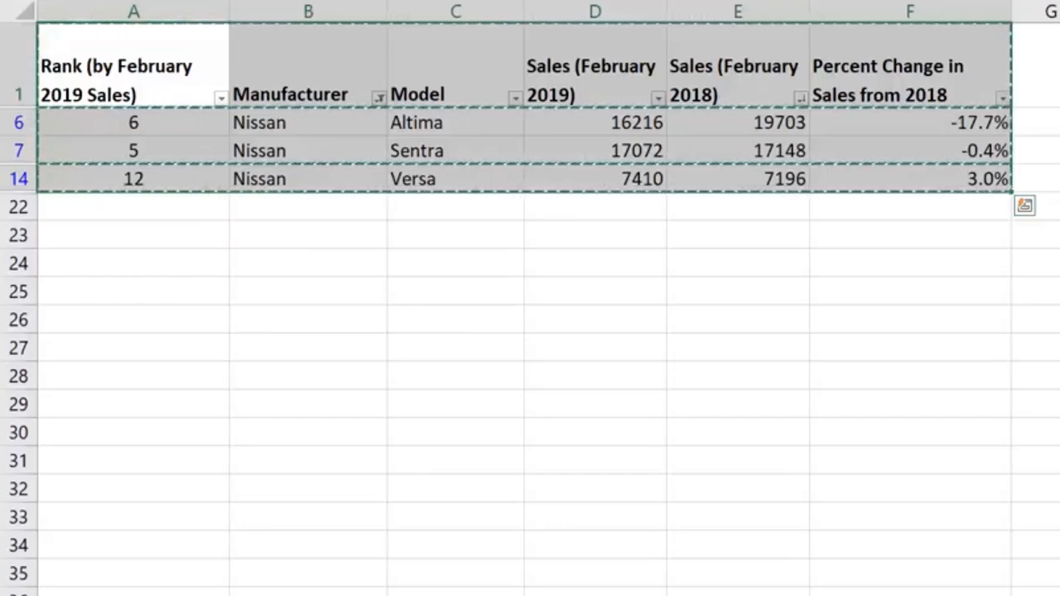
pyautogui.click(35, 1)
pyautogui.click(209, 7)
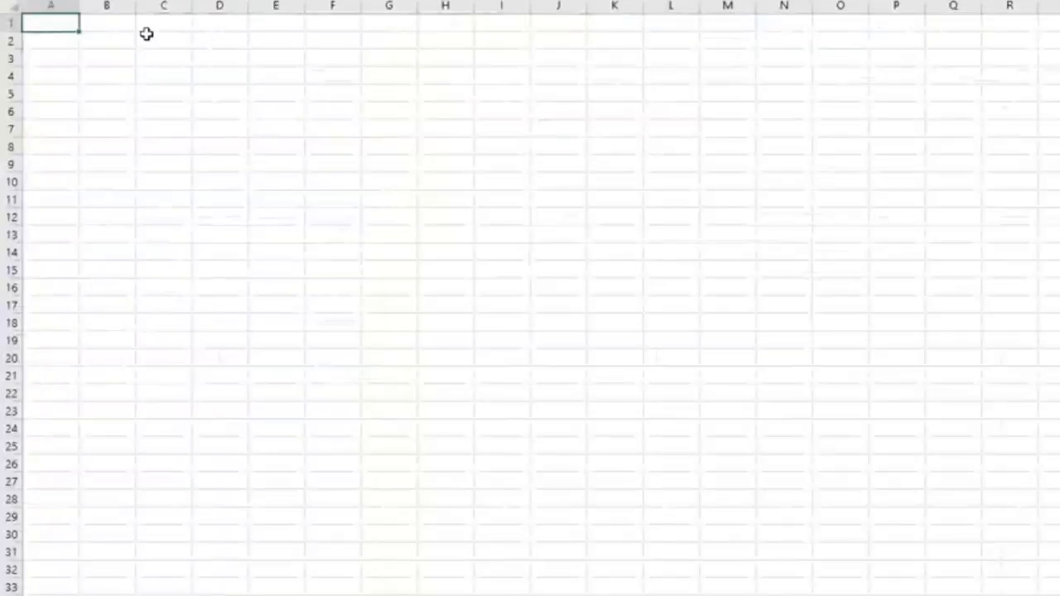
pyautogui.hotkey('ctrl', 'v')
pyautogui.moveTo(108, 199); pyautogui.dragTo(220, 234)
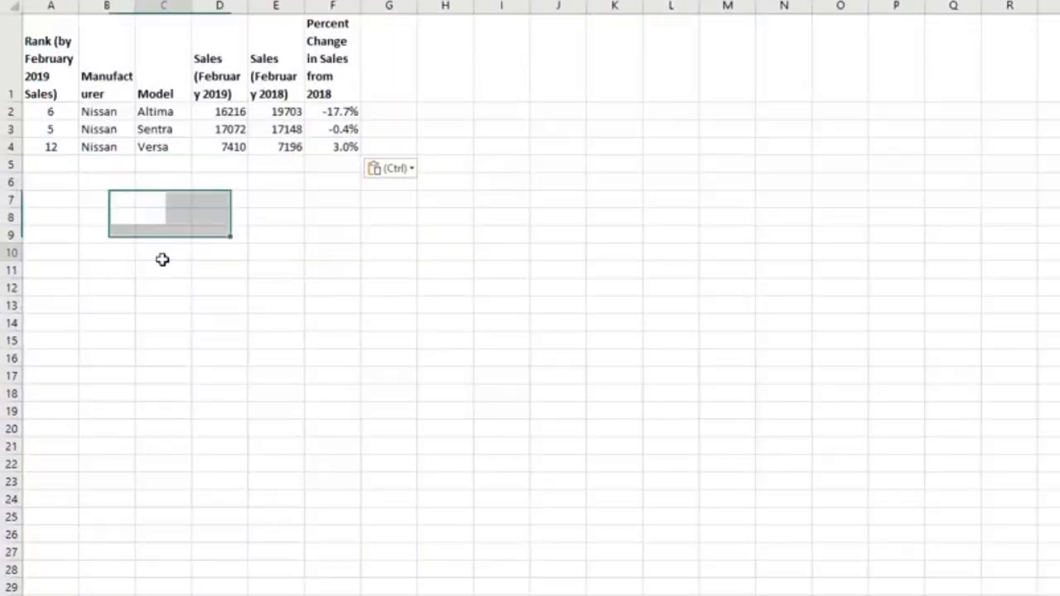
pyautogui.click(178, 303)
pyautogui.keyDown('ctrl'); pyautogui.scroll(7, 317, 375); pyautogui.keyUp('ctrl')
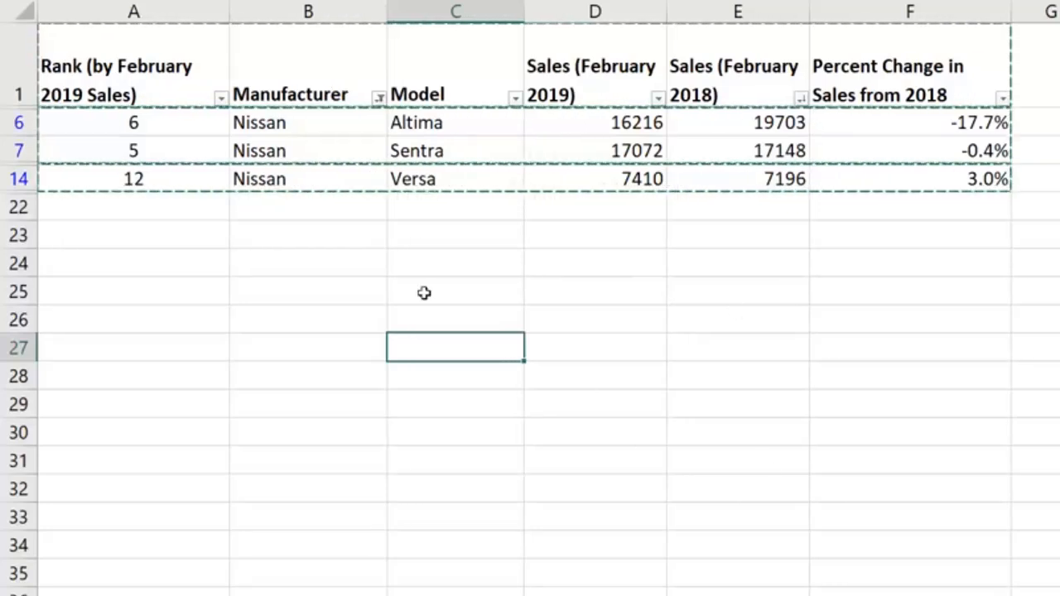
pyautogui.press('Escape')
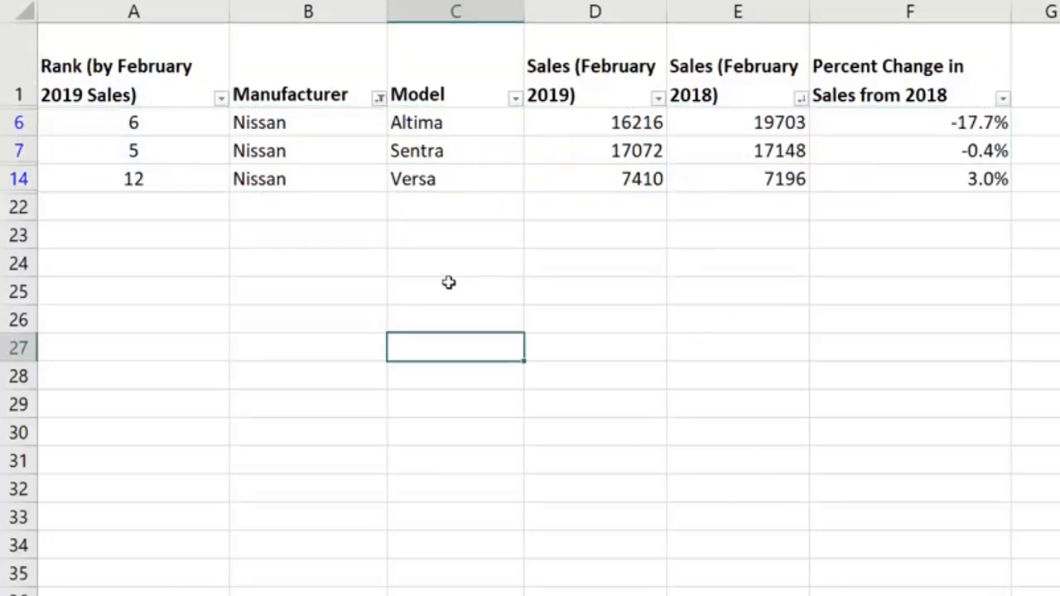
# Clear the Nissan filter from the Manufacturer column of the car table.
pyautogui.click(540, 312)
pyautogui.click(630, 404)
pyautogui.click(764, 494)
pyautogui.click(282, 179)
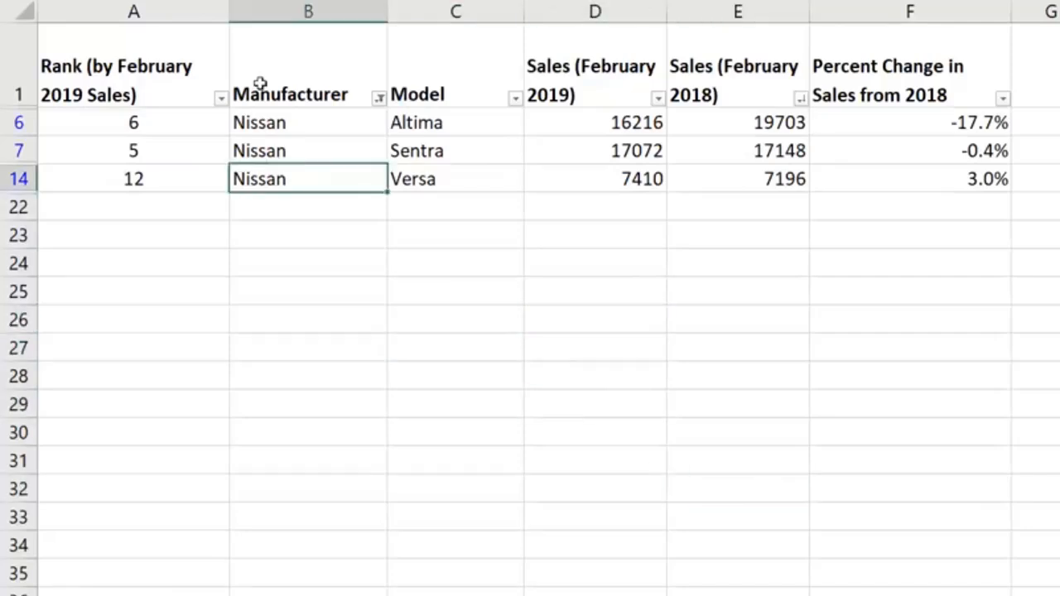
pyautogui.click(380, 99)
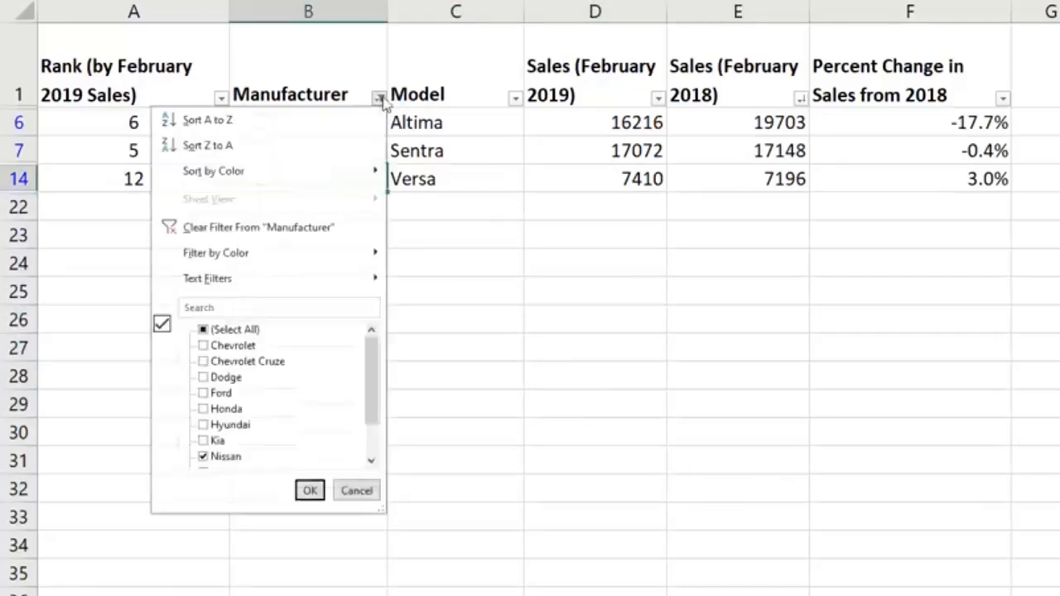
pyautogui.click(254, 226)
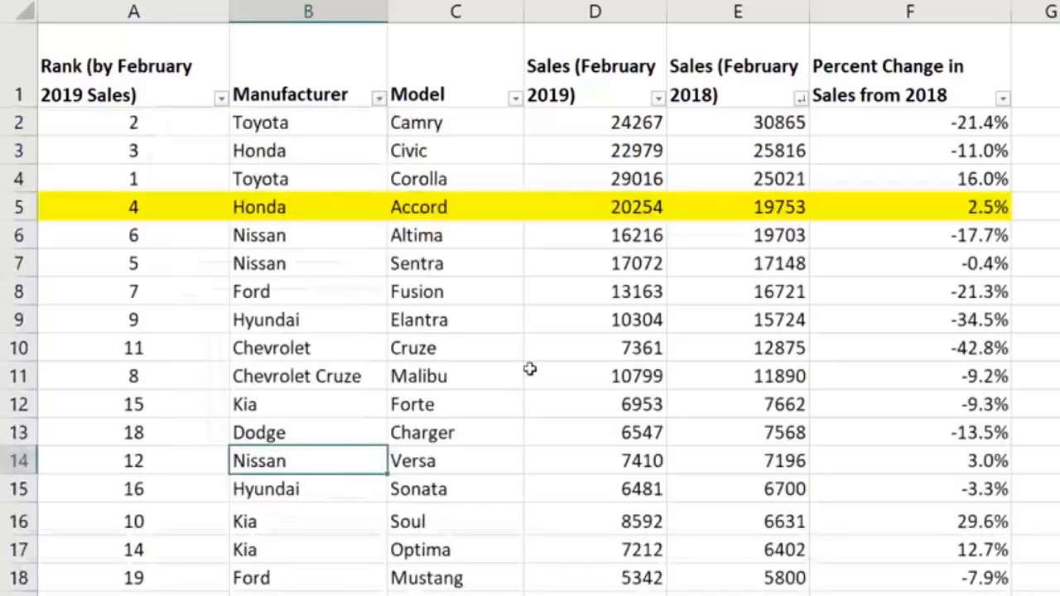
pyautogui.click(499, 376)
pyautogui.click(470, 348)
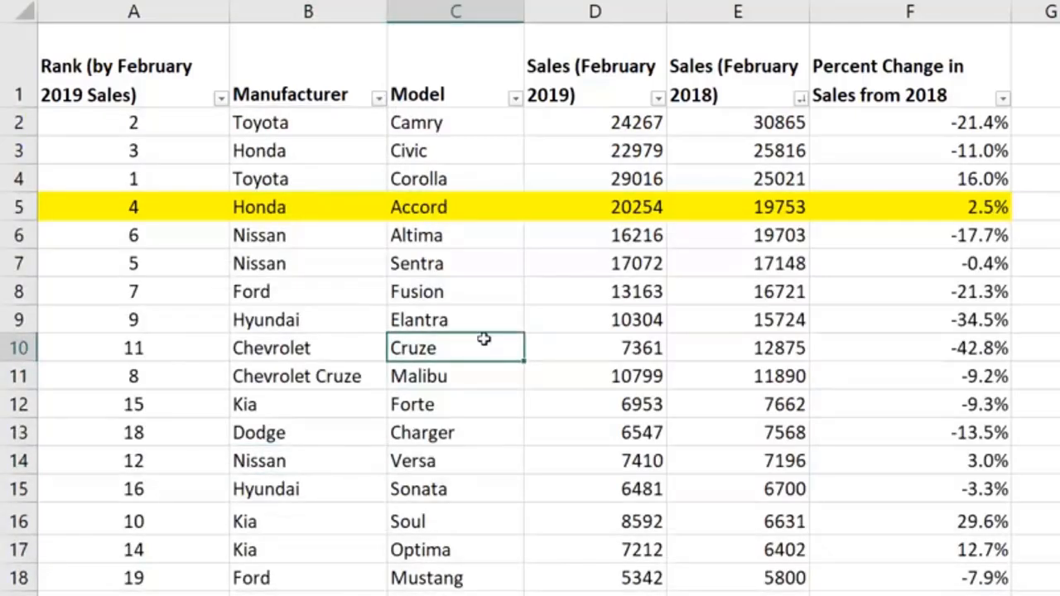
# Apply a text filter to the Manufacturer column for names that begin with H.
pyautogui.click(378, 98)
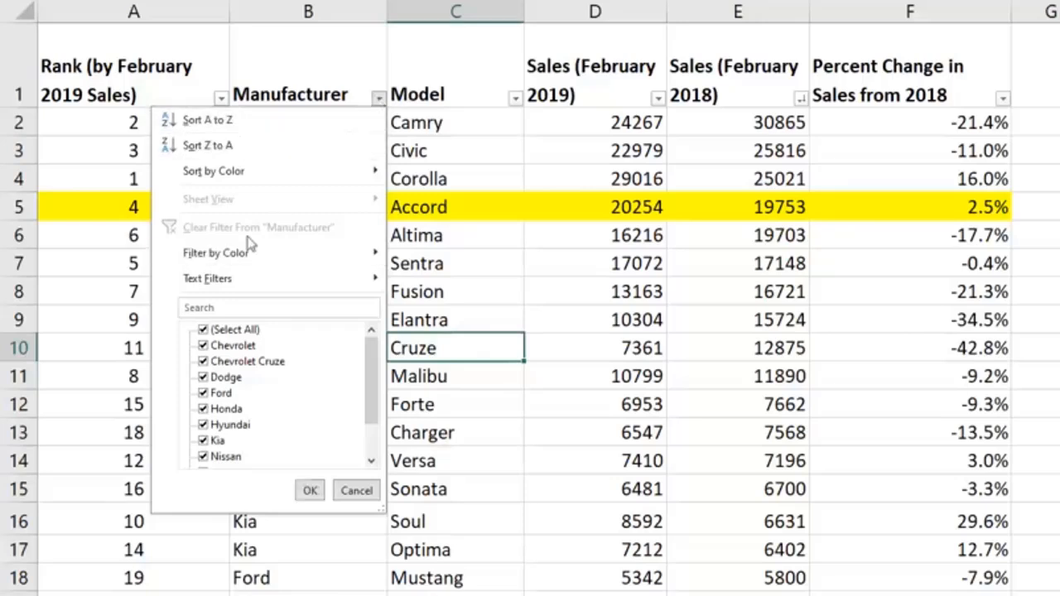
pyautogui.moveTo(254, 285)
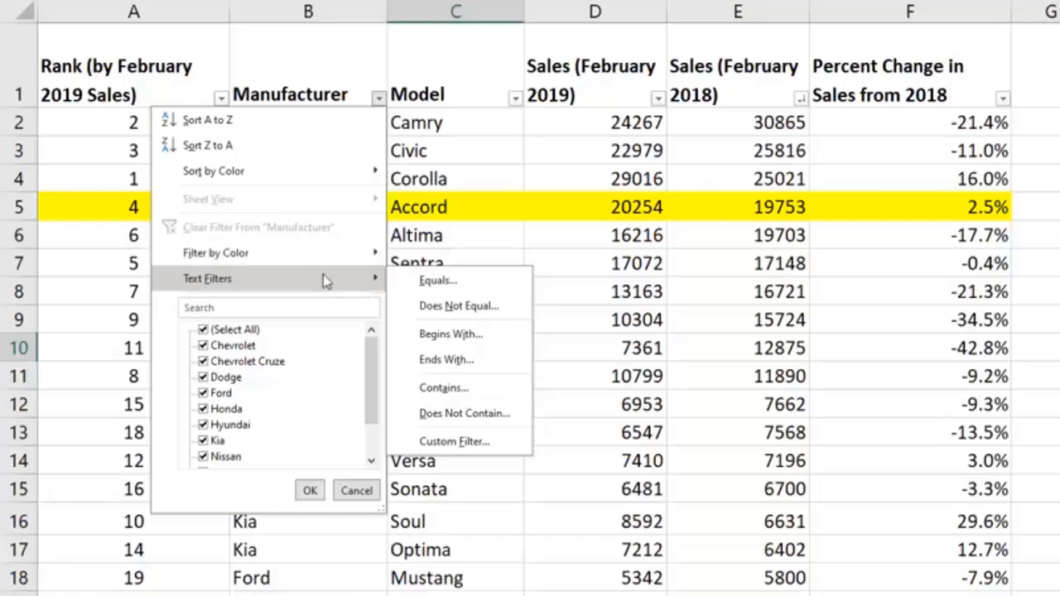
pyautogui.click(495, 333)
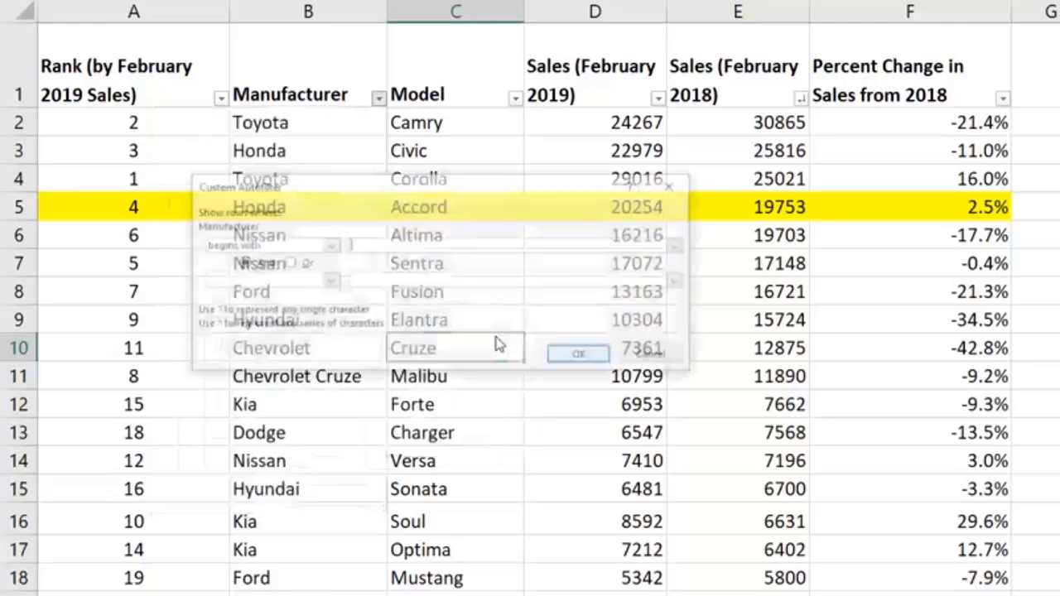
pyautogui.write('T')
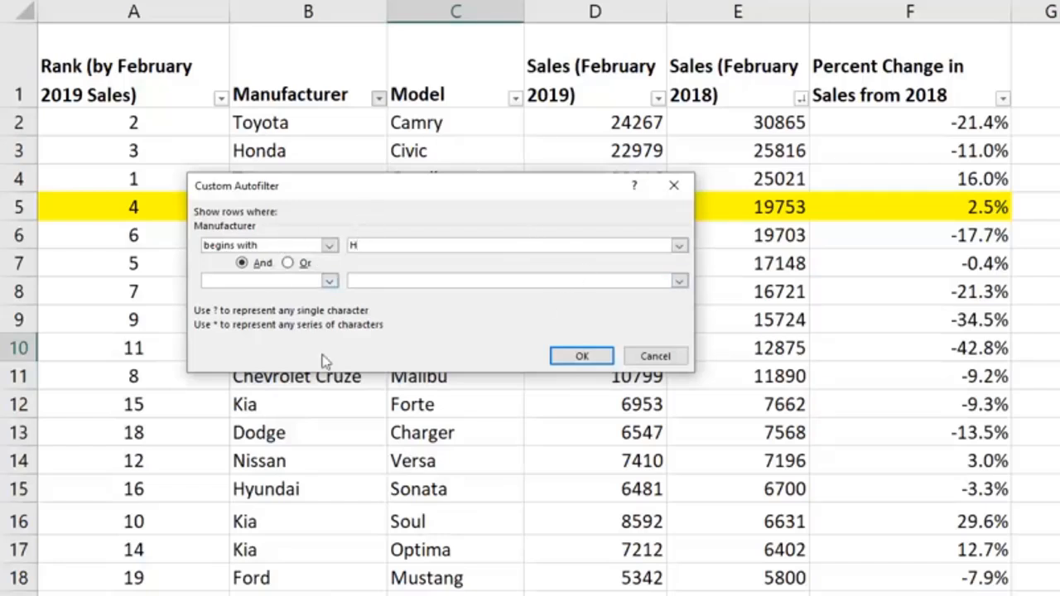
pyautogui.click(329, 282)
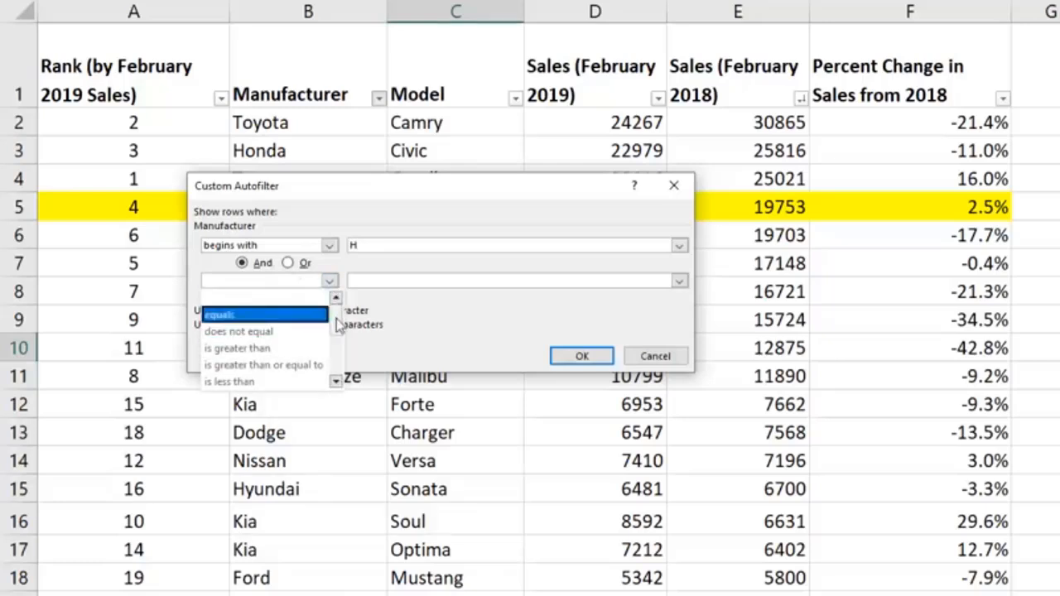
pyautogui.moveTo(334, 319); pyautogui.dragTo(333, 290)
pyautogui.click(421, 333)
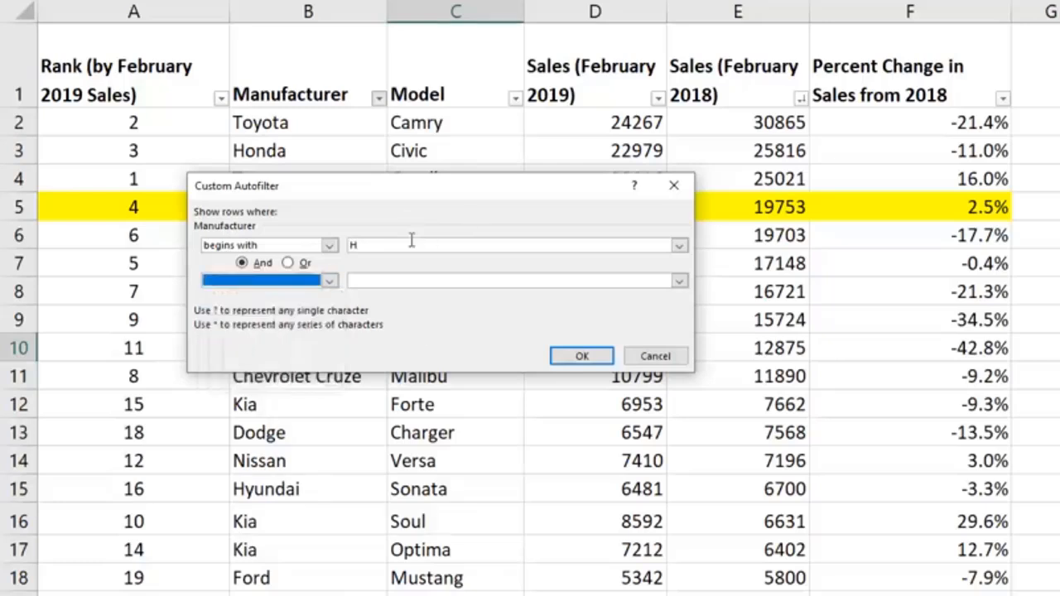
pyautogui.click(582, 356)
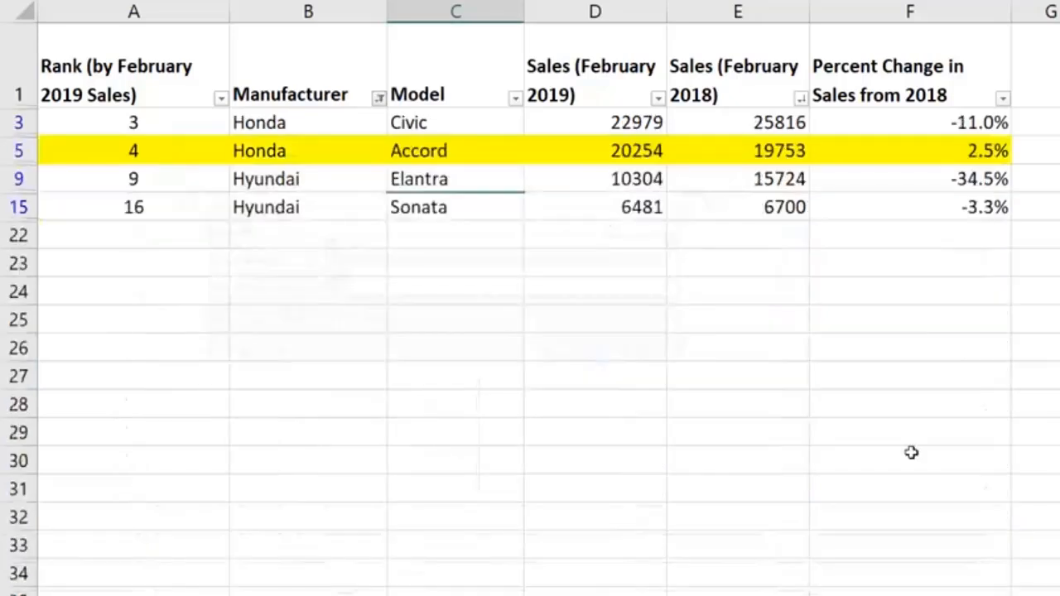
pyautogui.click(395, 365)
pyautogui.click(381, 355)
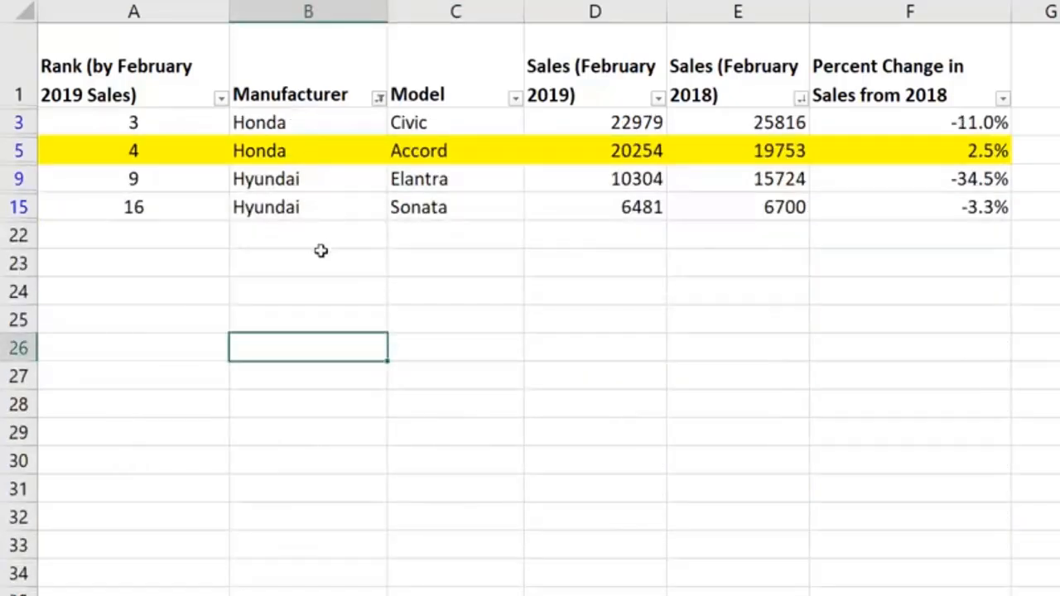
pyautogui.click(340, 177)
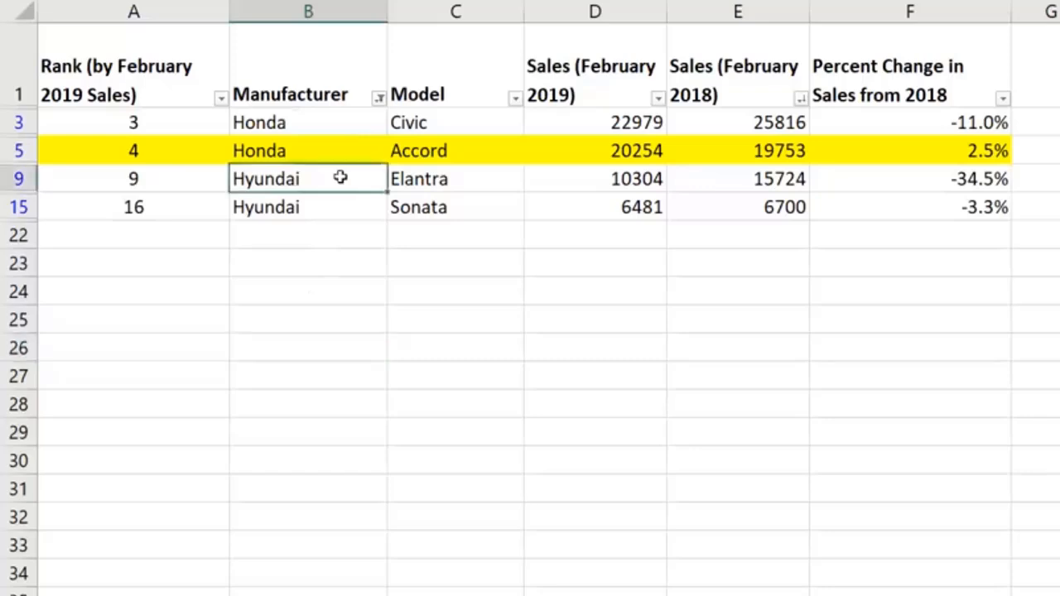
# Remove the begins-with text filter from the Manufacturer column.
pyautogui.click(380, 98)
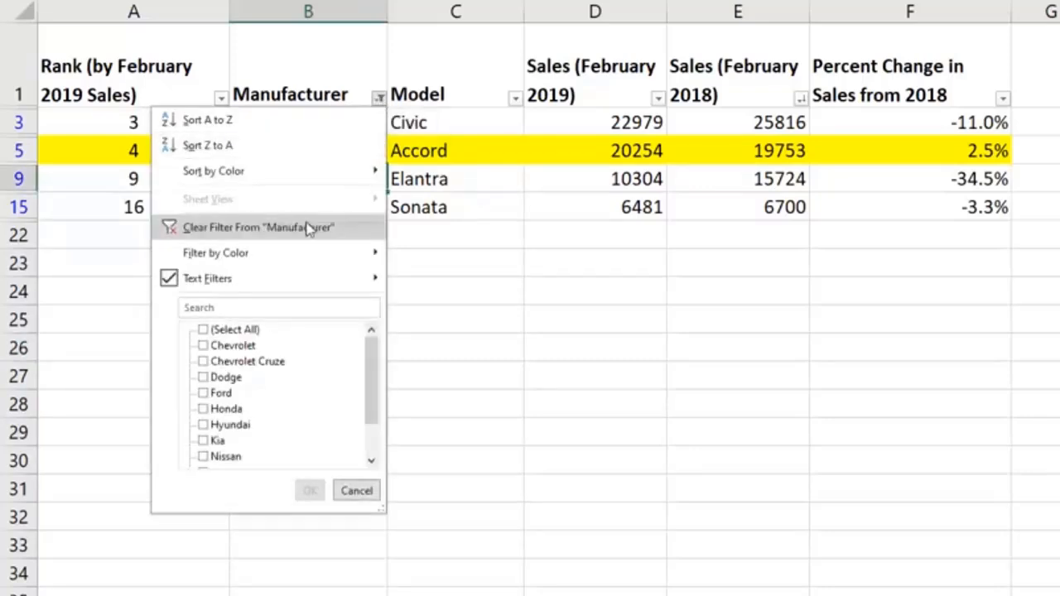
pyautogui.click(371, 225)
pyautogui.click(766, 230)
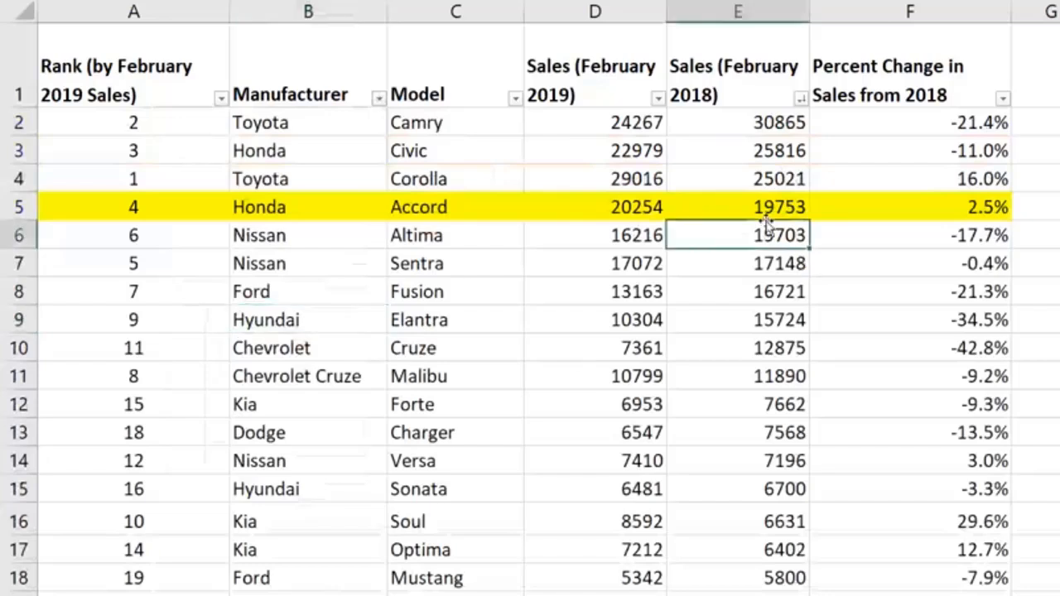
# Filter the February 2019 sales column to values greater than or equal to 5000 and less than or equal to 10000.
pyautogui.click(659, 100)
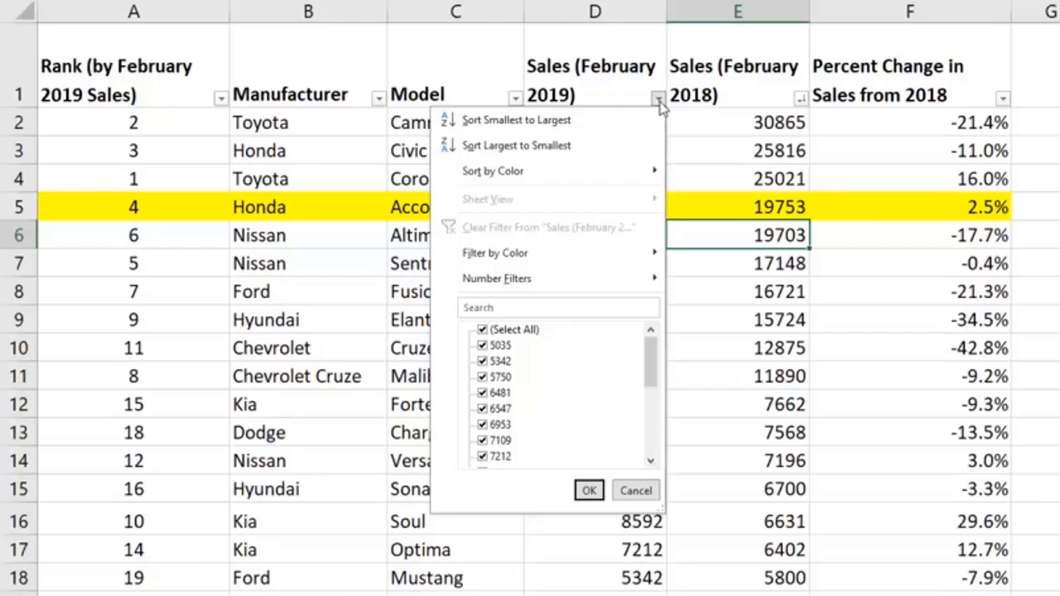
pyautogui.moveTo(525, 284)
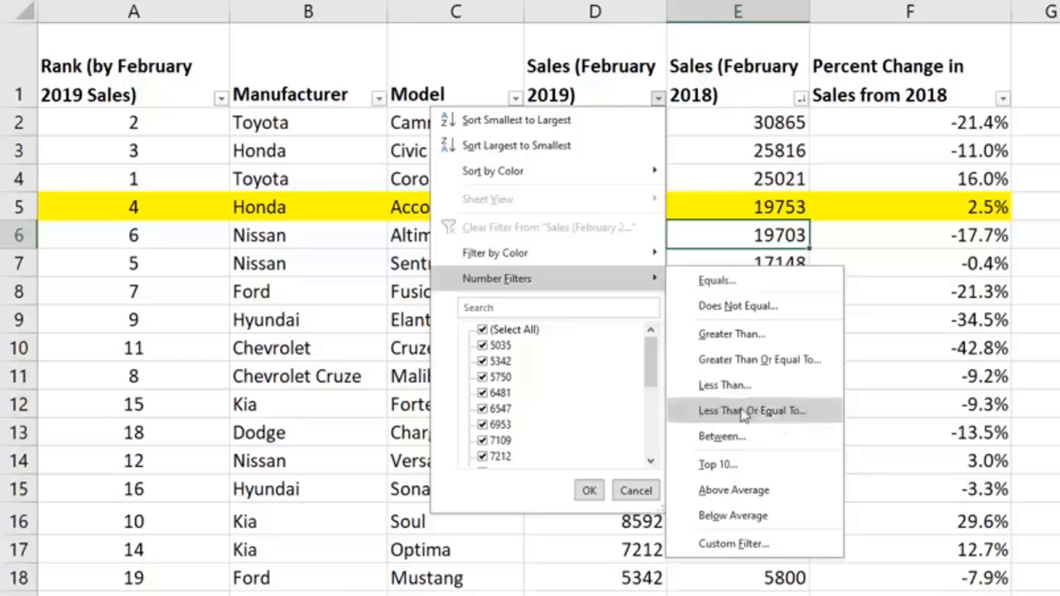
pyautogui.click(723, 437)
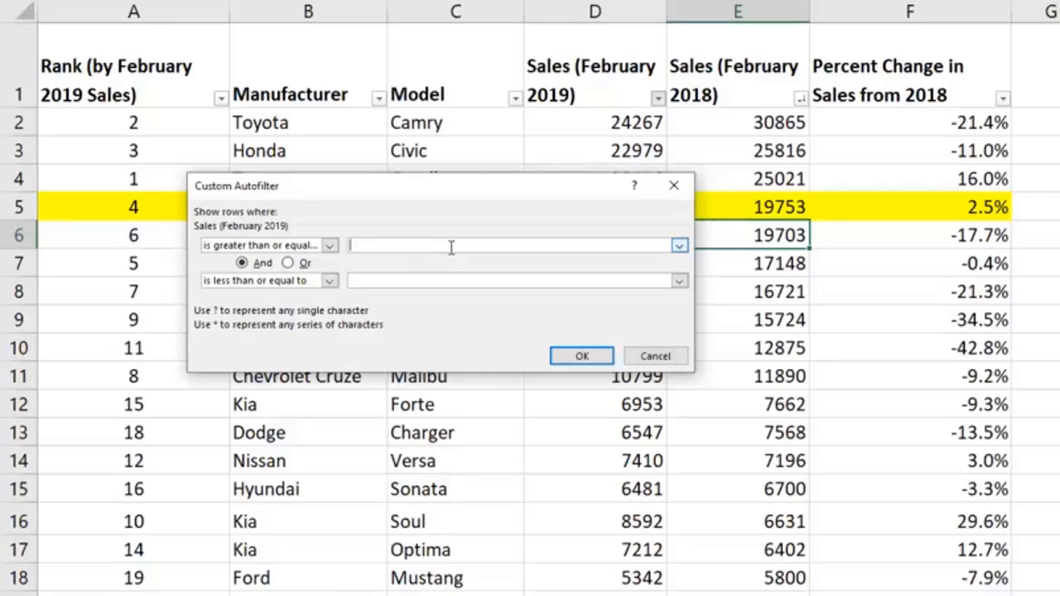
pyautogui.write('5000')
pyautogui.press('Tab')
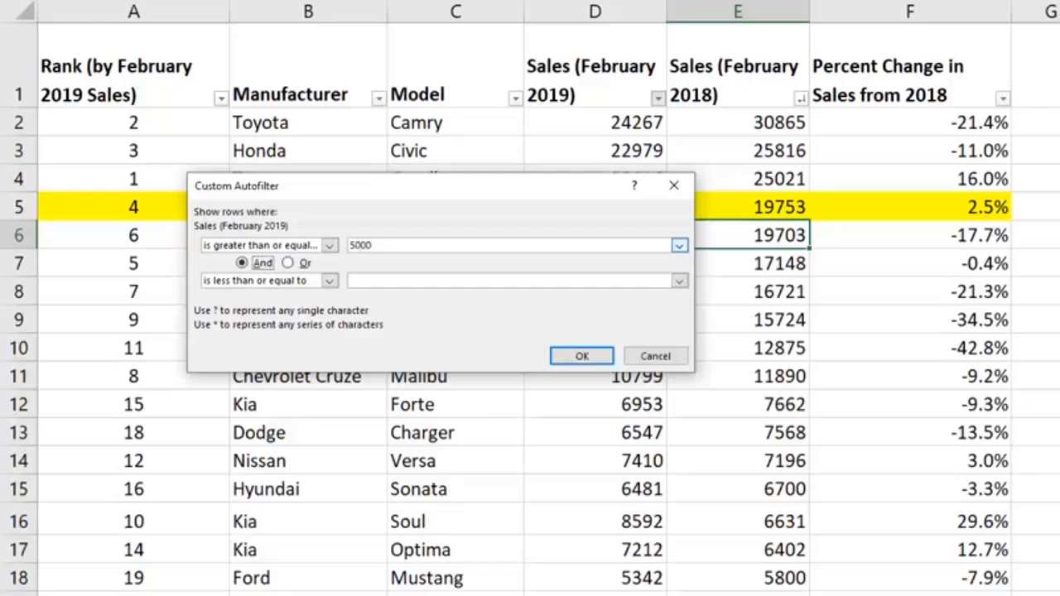
pyautogui.click(386, 282)
pyautogui.write('10000')
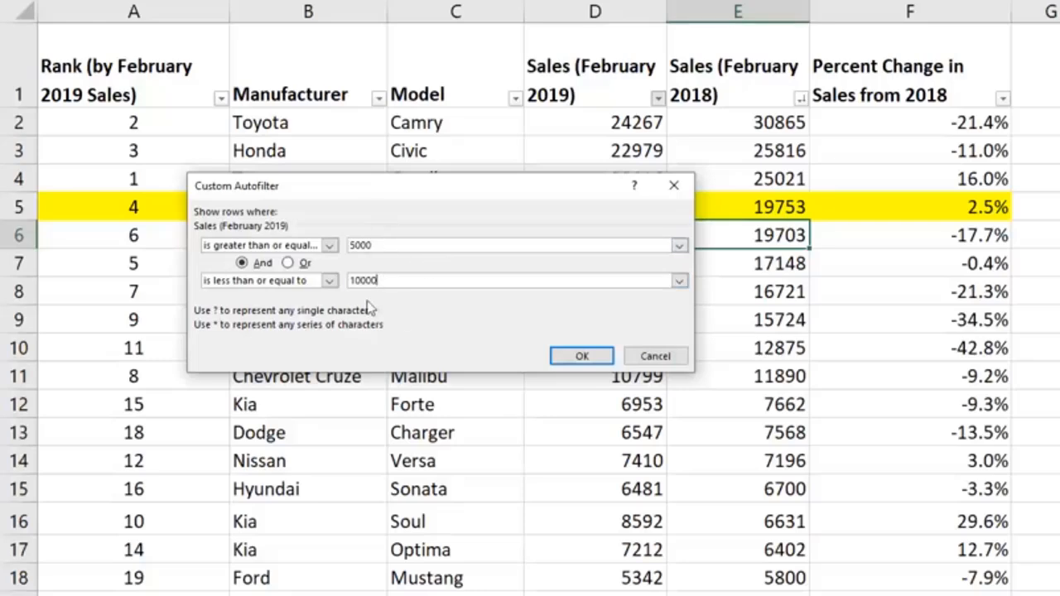
pyautogui.click(584, 358)
# Clear the number filter from the February 2019 sales column.
pyautogui.click(659, 98)
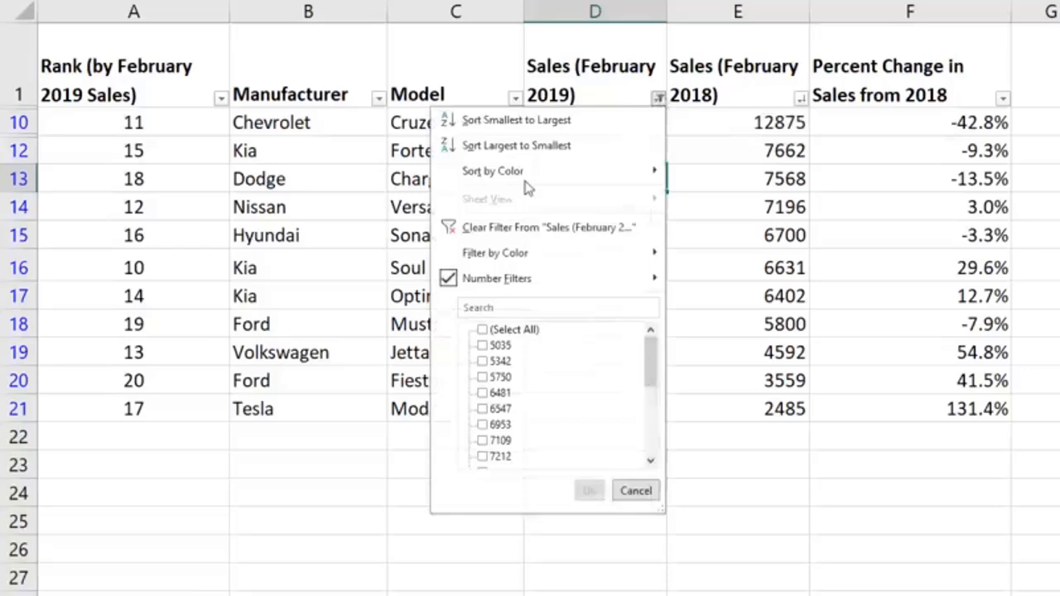
pyautogui.click(489, 227)
pyautogui.click(654, 319)
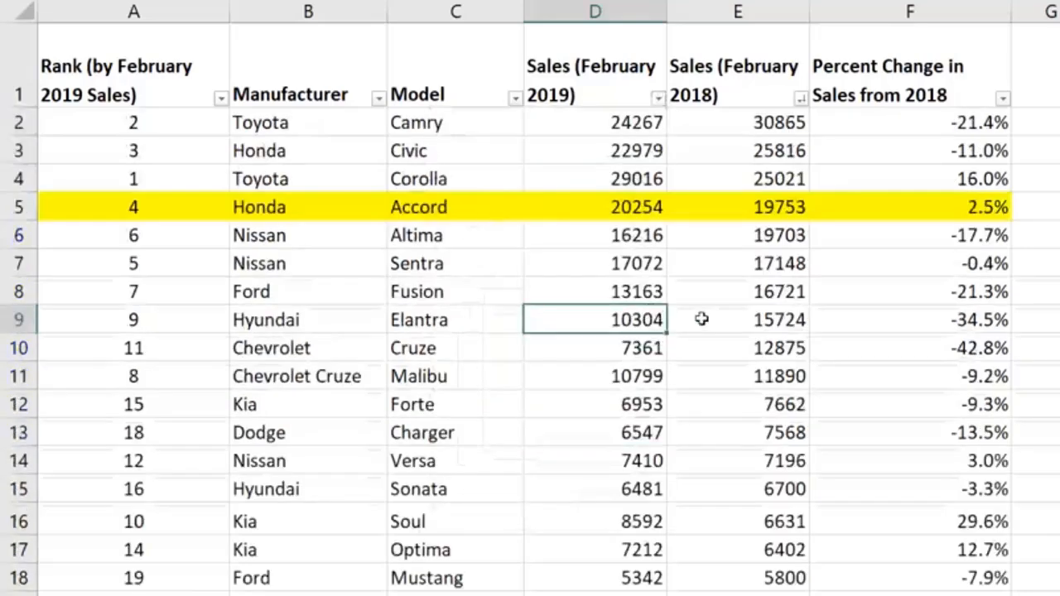
pyautogui.click(702, 319)
pyautogui.click(357, 320)
pyautogui.click(509, 284)
pyautogui.click(423, 179)
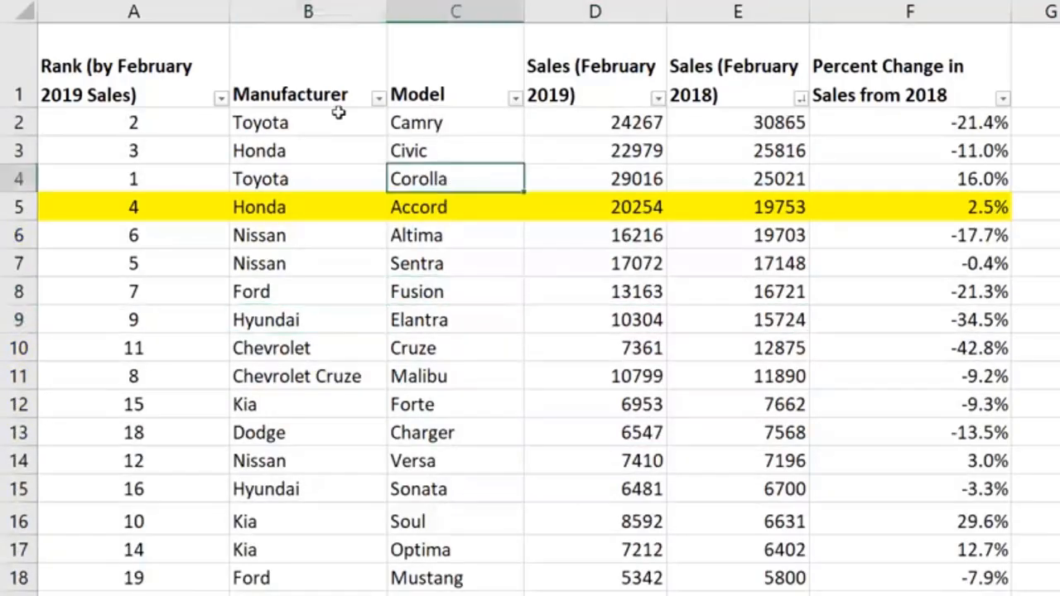
pyautogui.click(378, 98)
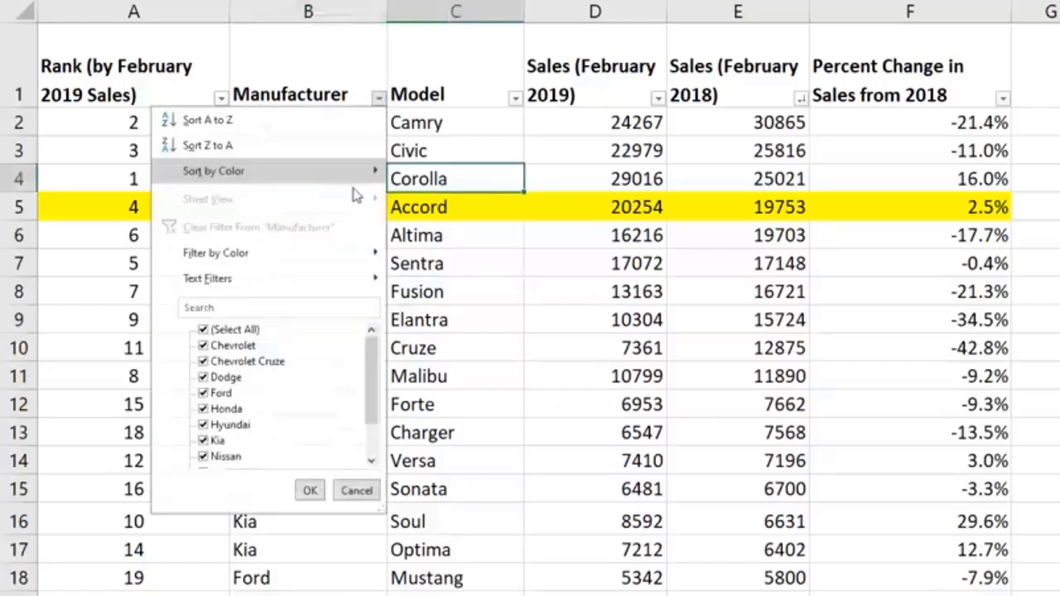
pyautogui.click(496, 370)
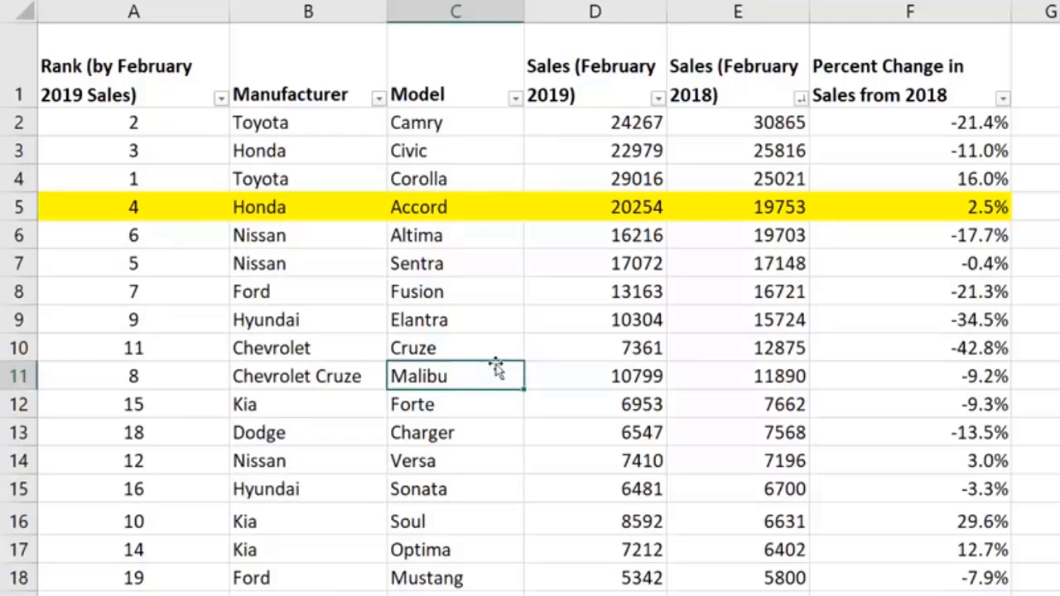
pyautogui.click(544, 319)
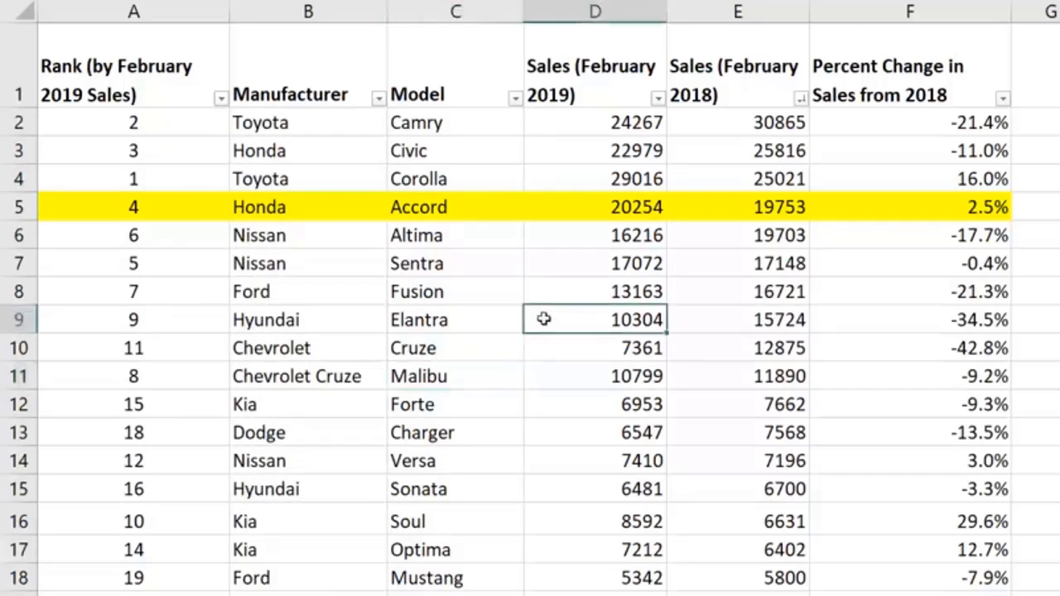
pyautogui.press('Up')
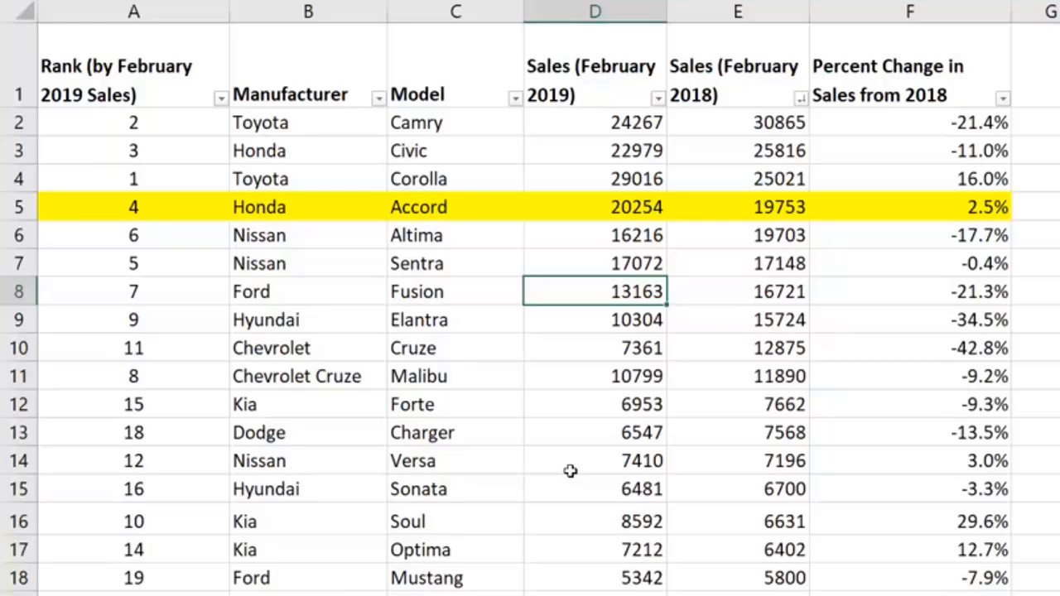
pyautogui.click(378, 232)
pyautogui.click(379, 176)
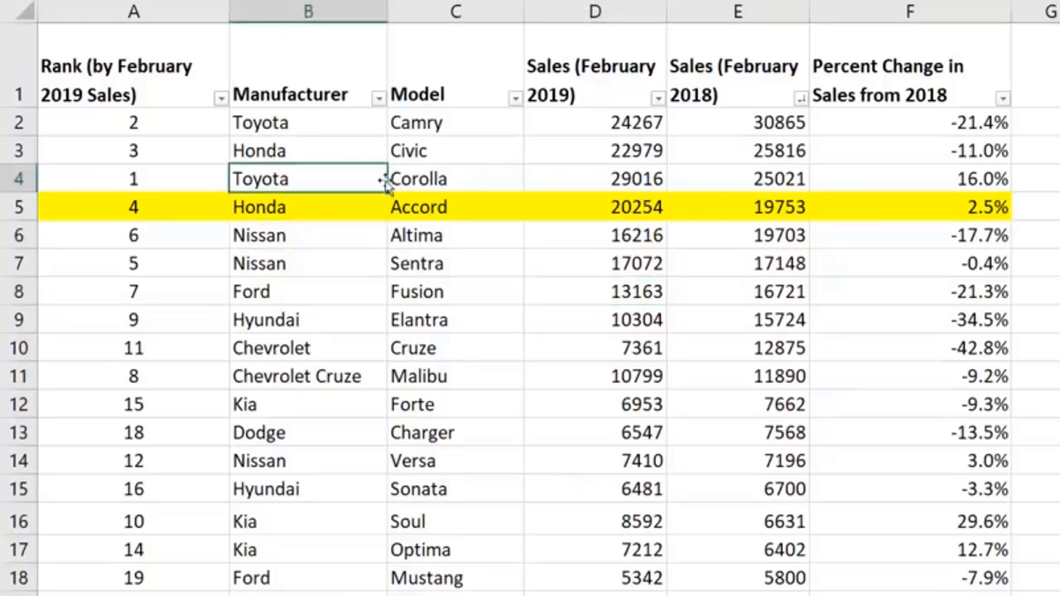
pyautogui.scroll(-1, 610, 437)
pyautogui.scroll(1, 610, 448)
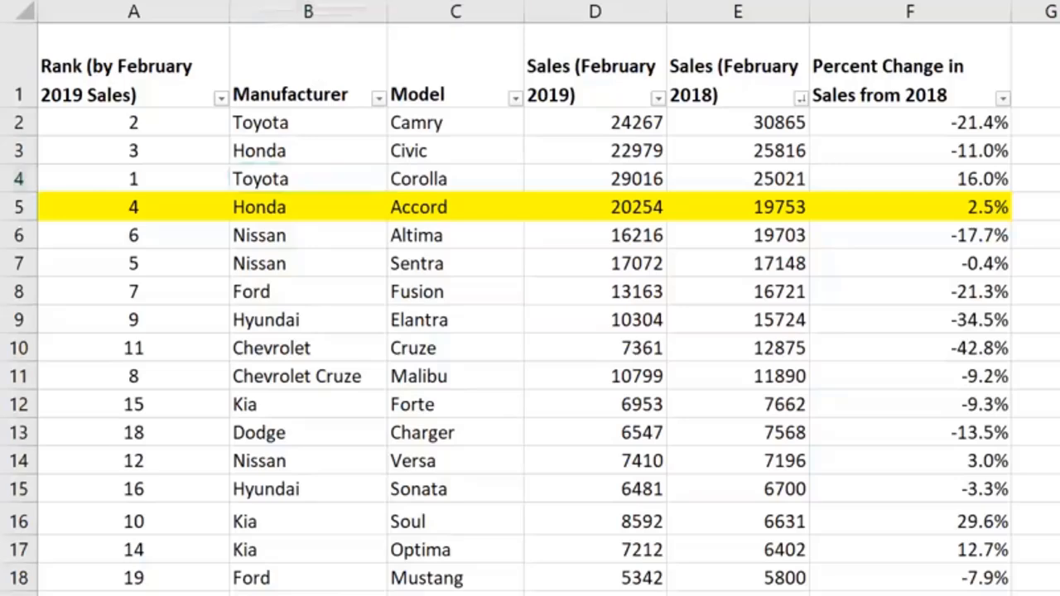
# Add a note below the to-do text box reading "Try:" with "Sort by manufacturer (alphabetically)" in the cell beneath it.
pyautogui.scroll(-2, 530, 331)
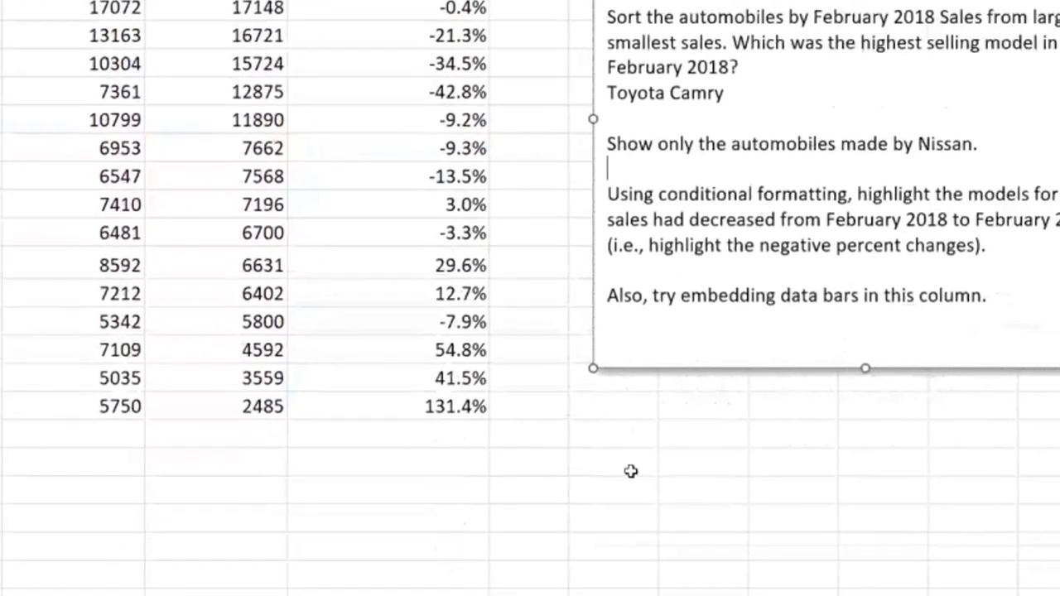
pyautogui.click(632, 466)
pyautogui.write('T')
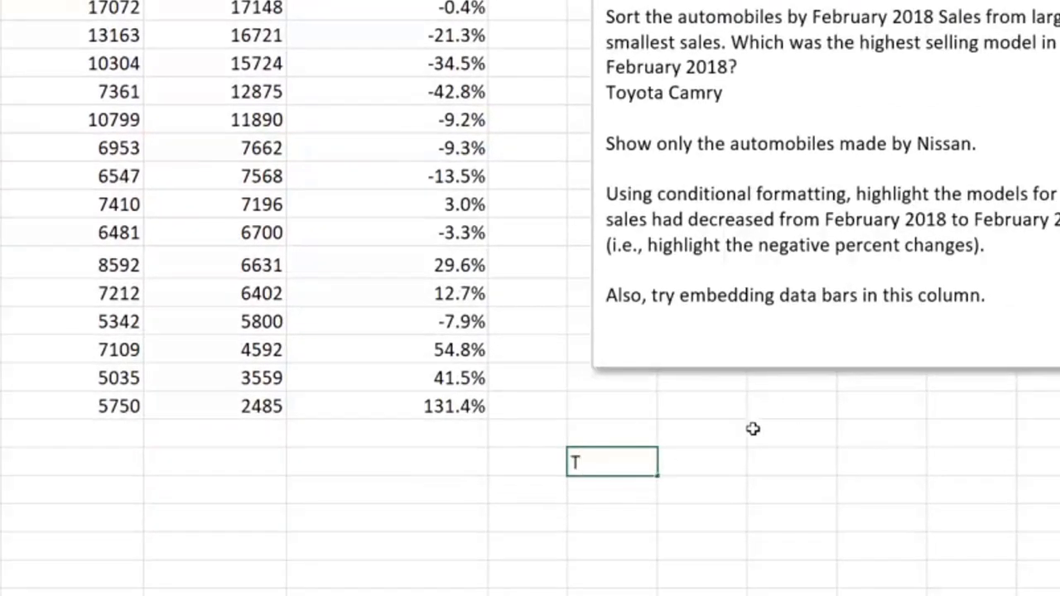
pyautogui.write('ry:')
pyautogui.press('Return')
pyautogui.write('Sor')
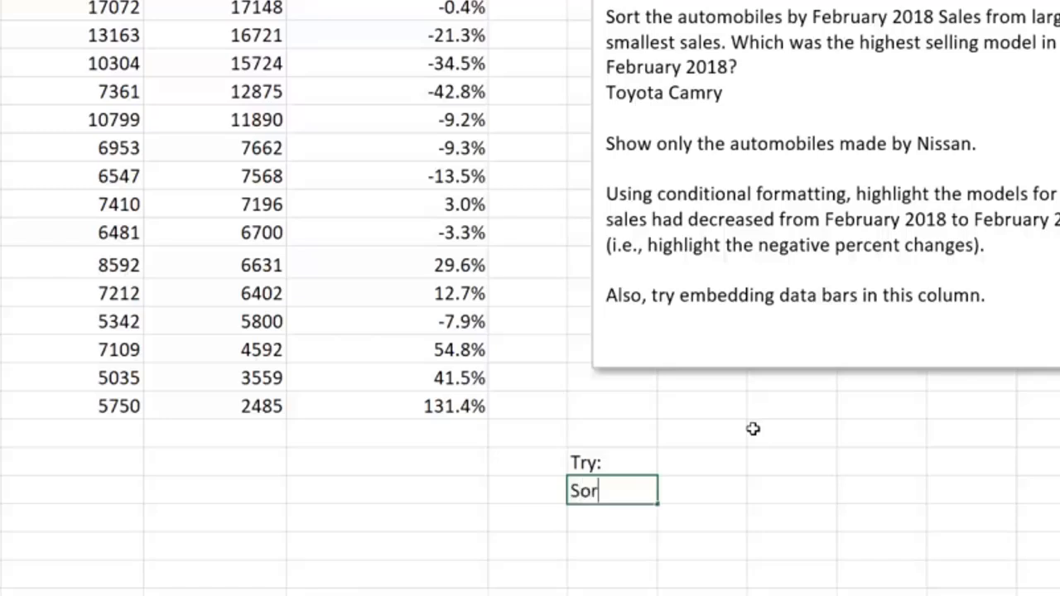
pyautogui.write('t by manufactu')
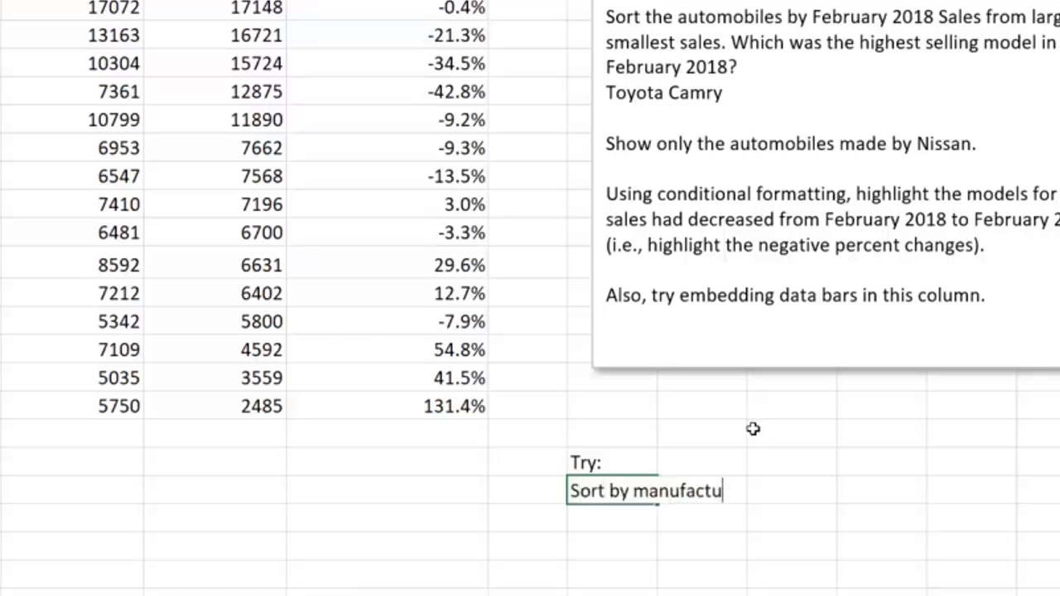
pyautogui.write('rer (alpha')
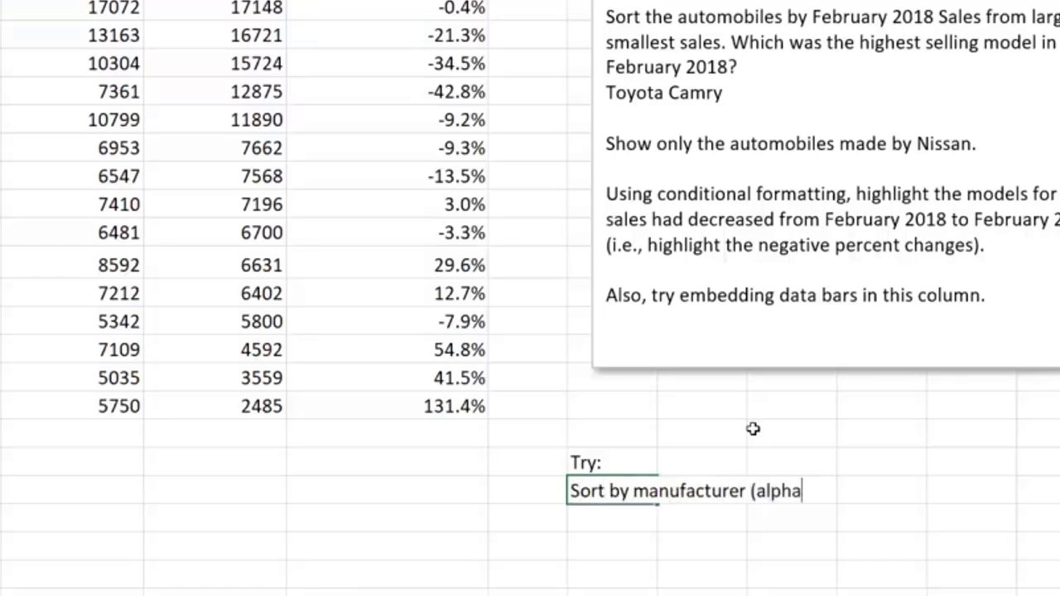
pyautogui.write('betically)')
pyautogui.press('Return')
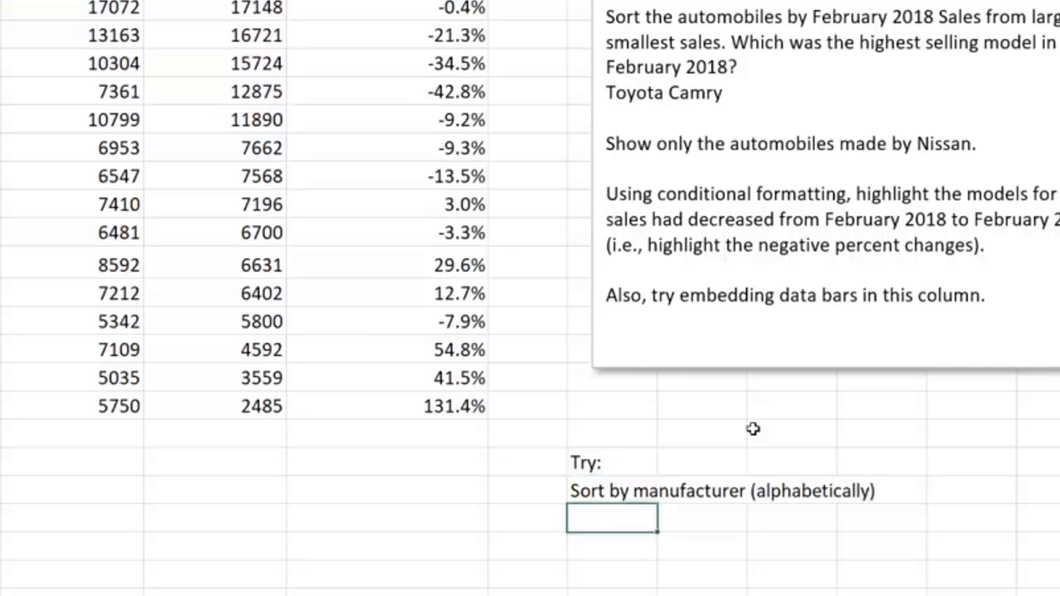
# Add "Within each manufacturer, sort by Feb 2019 Sales" as the next line of the note.
pyautogui.write('Within each manu')
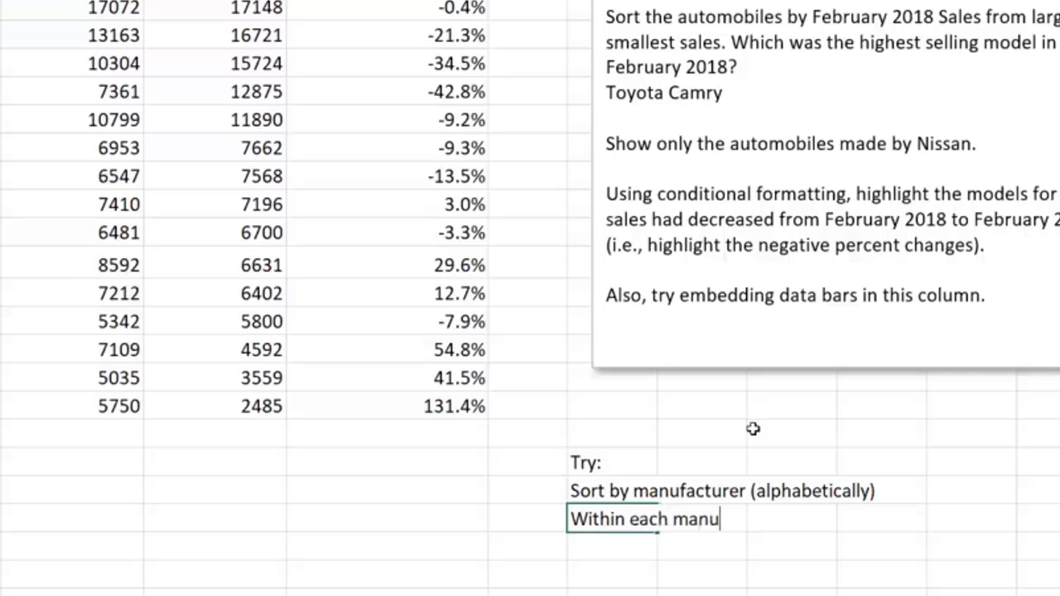
pyautogui.write('facturer, sort ')
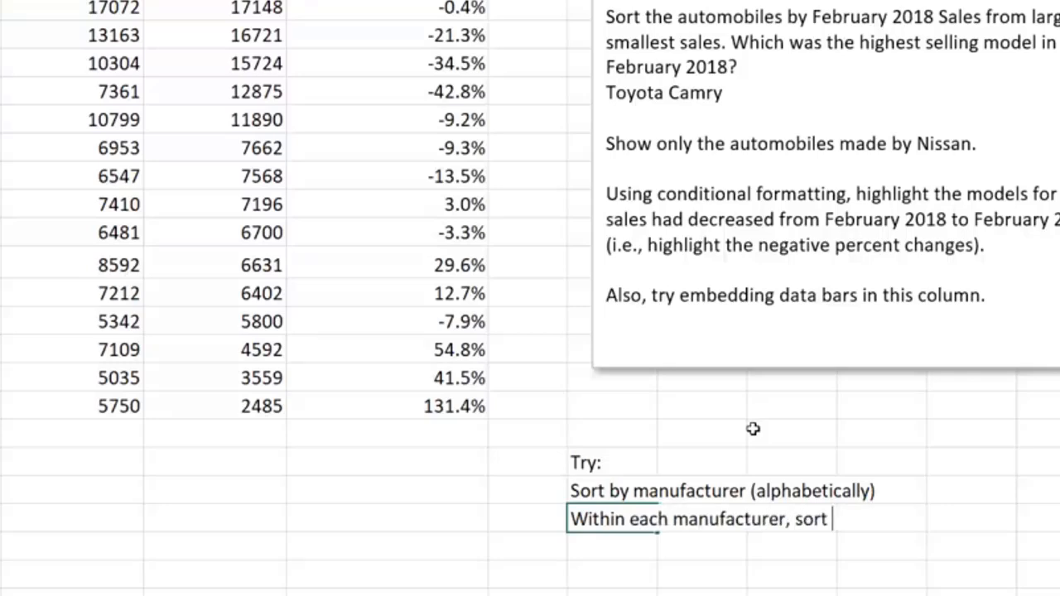
pyautogui.write('by Feb')
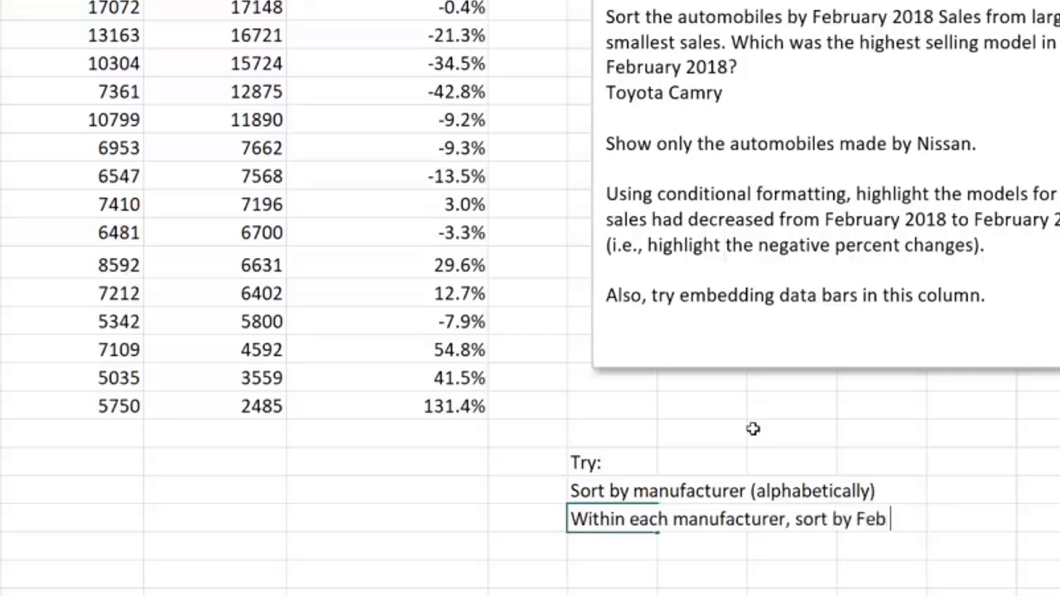
pyautogui.write(' 2019 Sales')
pyautogui.press('Return')
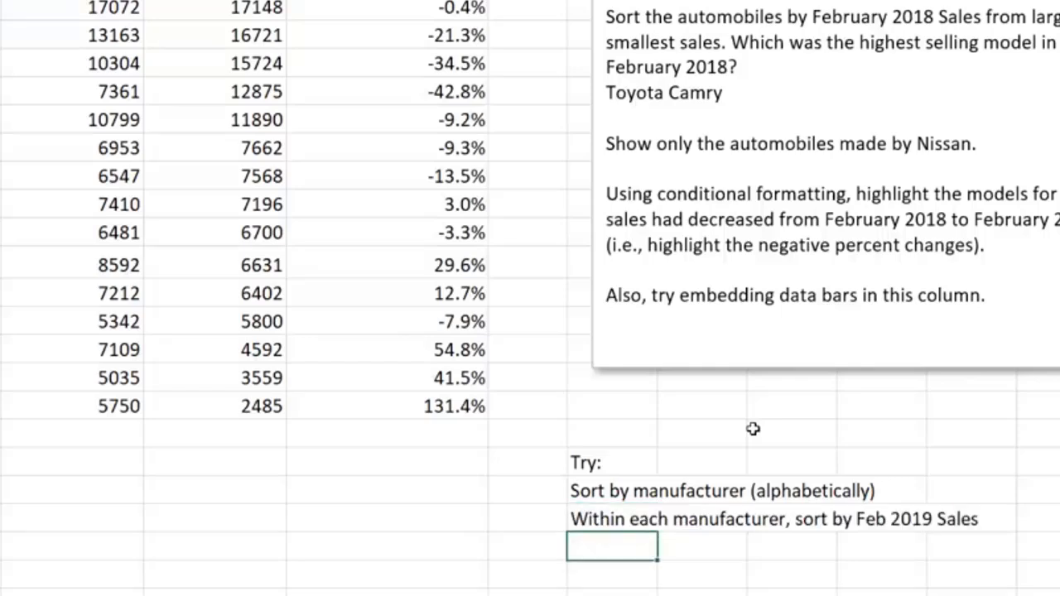
pyautogui.click(414, 462)
pyautogui.scroll(-2, 529, 387)
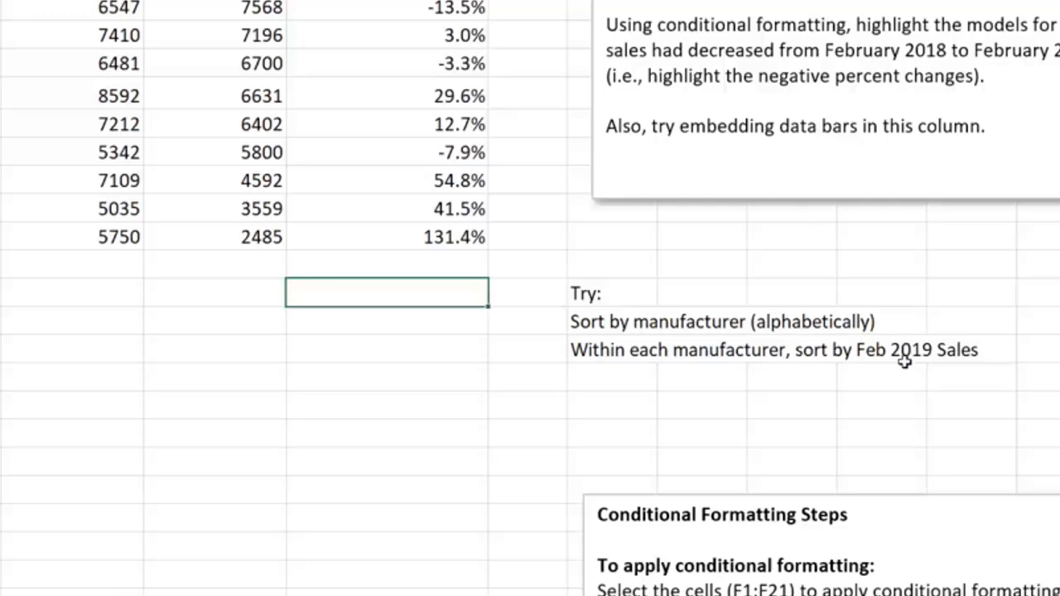
pyautogui.click(298, 324)
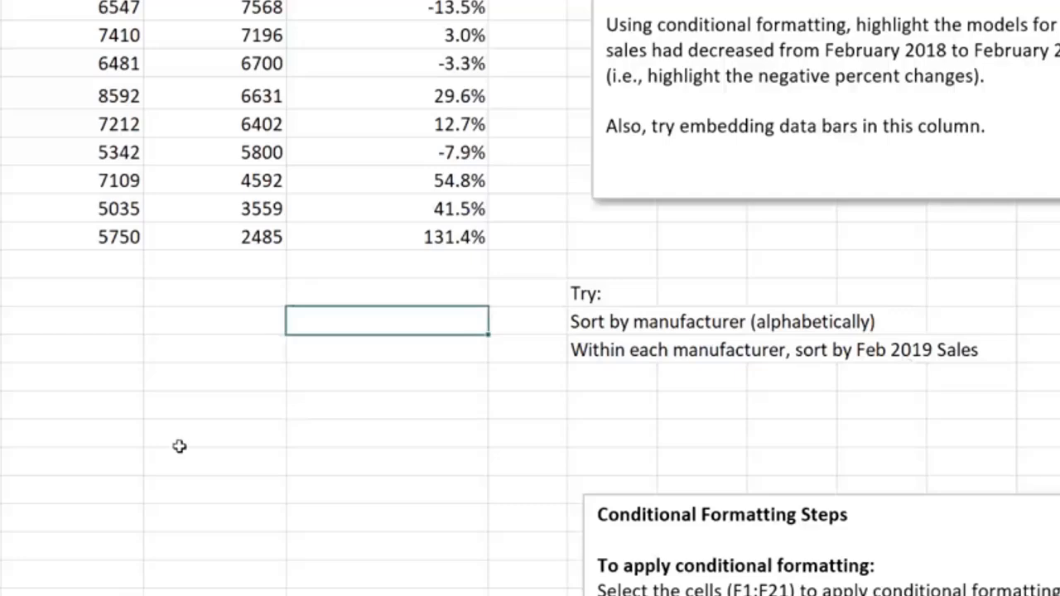
# Sort the car table by February 2019 sales from largest to smallest, followed by Manufacturer from A to Z.
pyautogui.scroll(1, 179, 447)
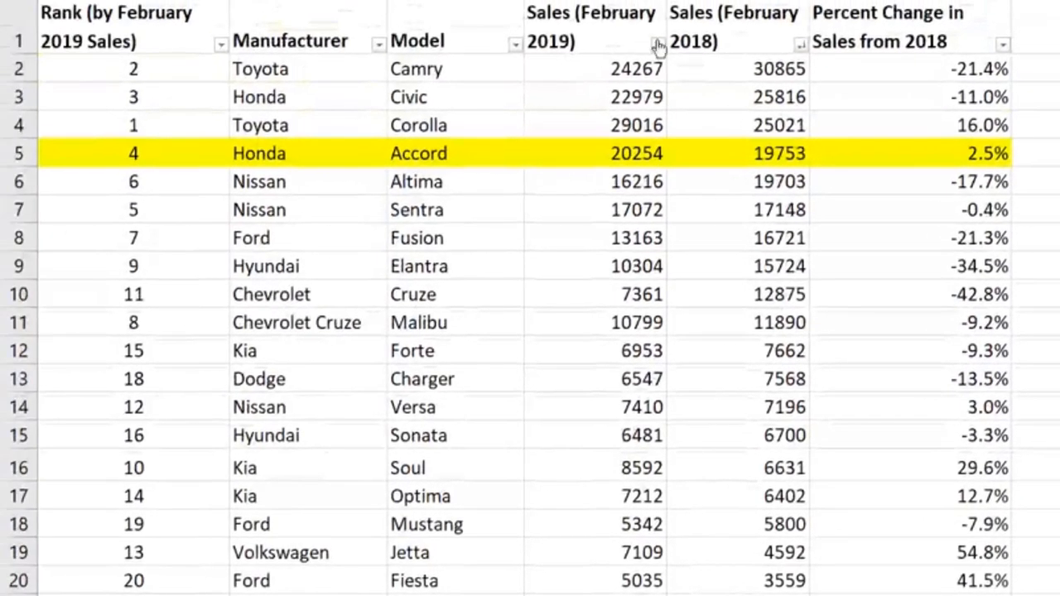
pyautogui.click(658, 45)
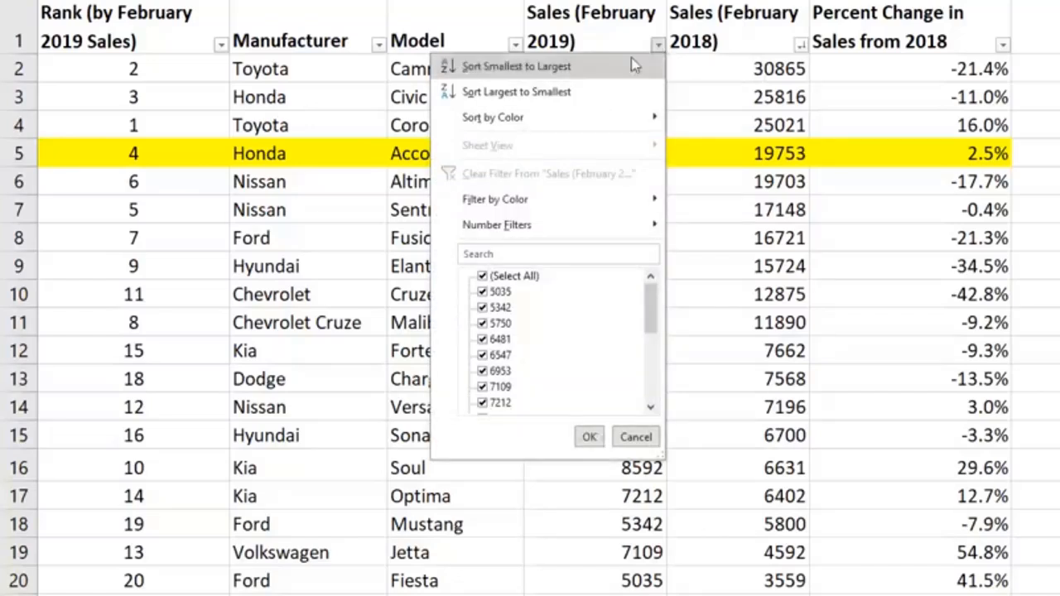
pyautogui.click(553, 94)
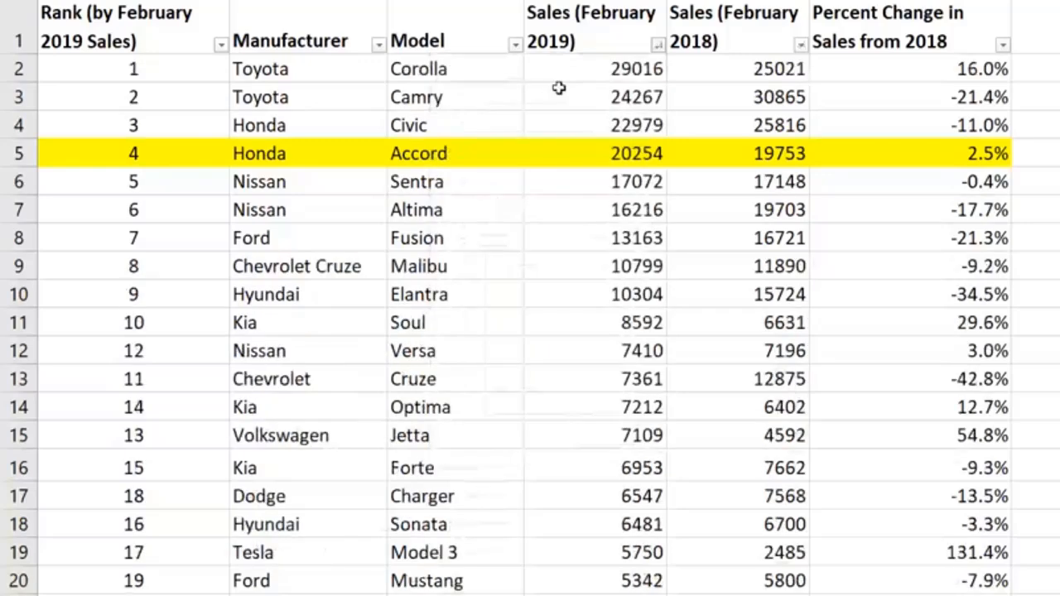
pyautogui.click(379, 46)
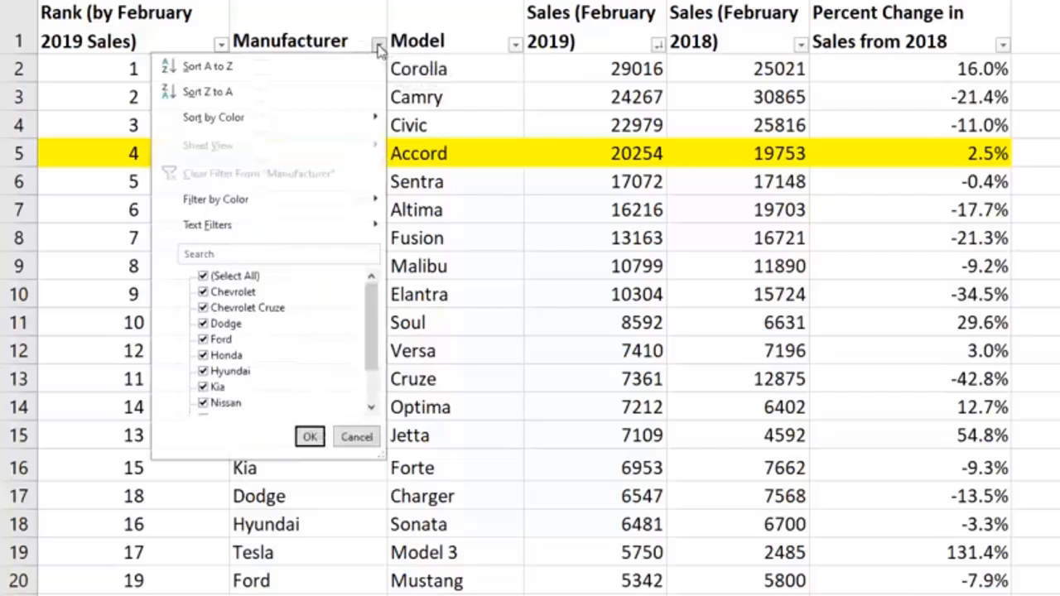
pyautogui.click(339, 72)
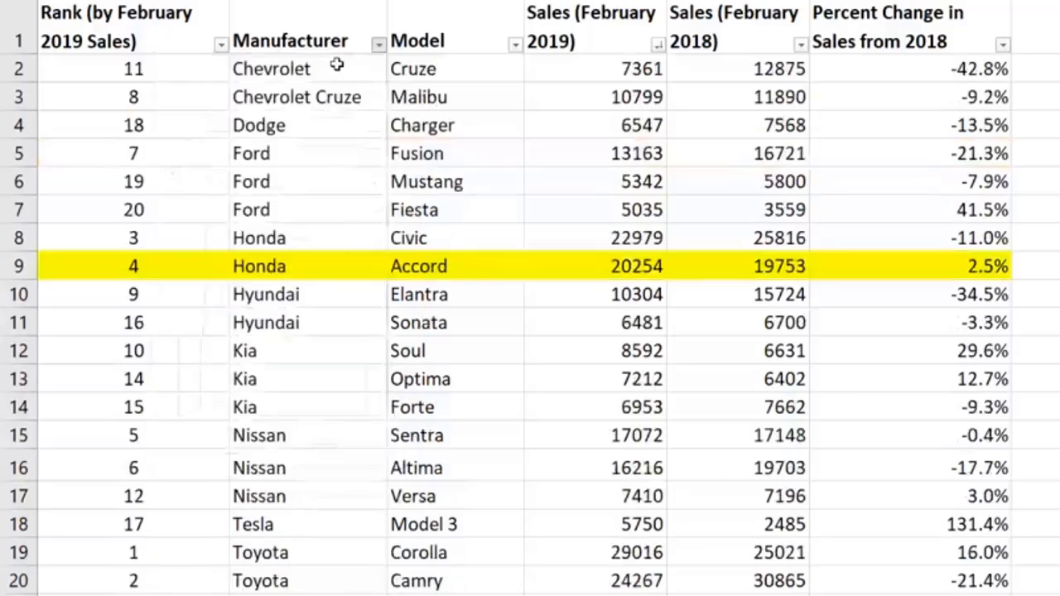
# Examine the Ford and Kia groups in the Manufacturer column and the order of Kia's February 2019 sales.
pyautogui.click(298, 100)
pyautogui.moveTo(271, 149); pyautogui.dragTo(265, 207)
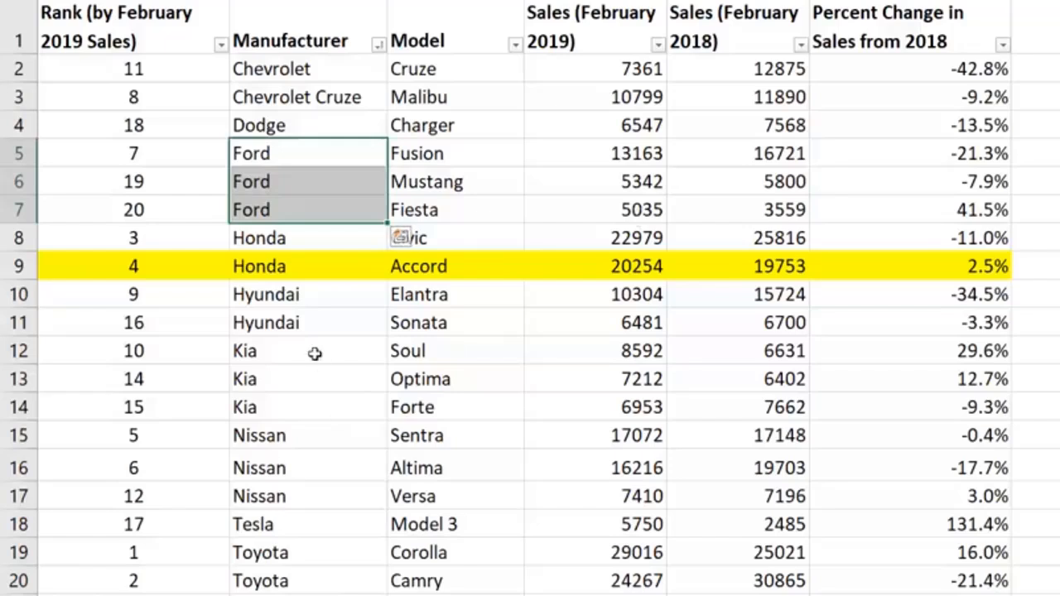
pyautogui.moveTo(294, 352); pyautogui.dragTo(293, 418)
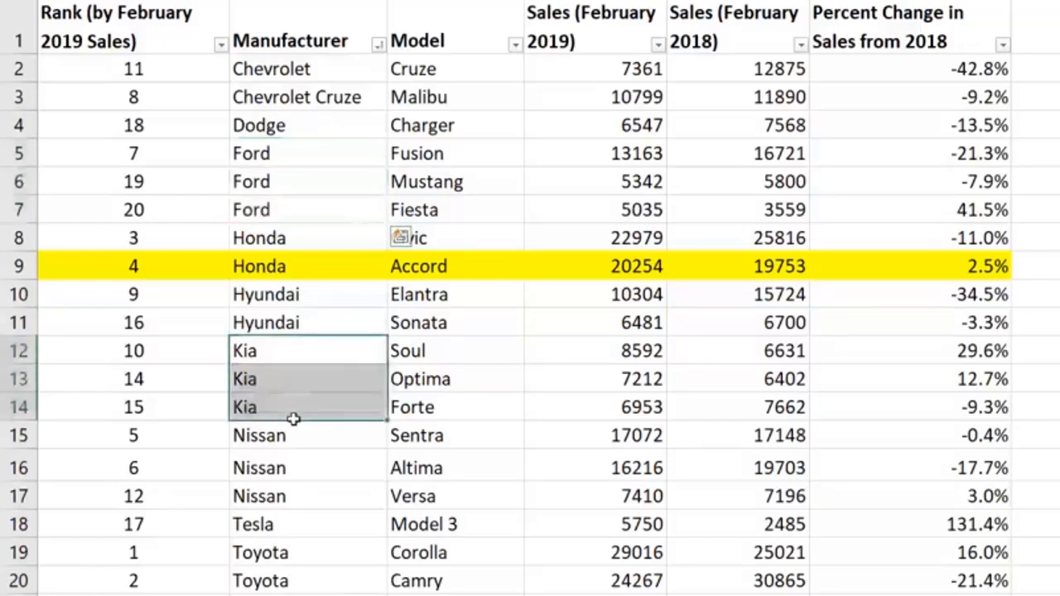
pyautogui.moveTo(565, 347); pyautogui.dragTo(565, 397)
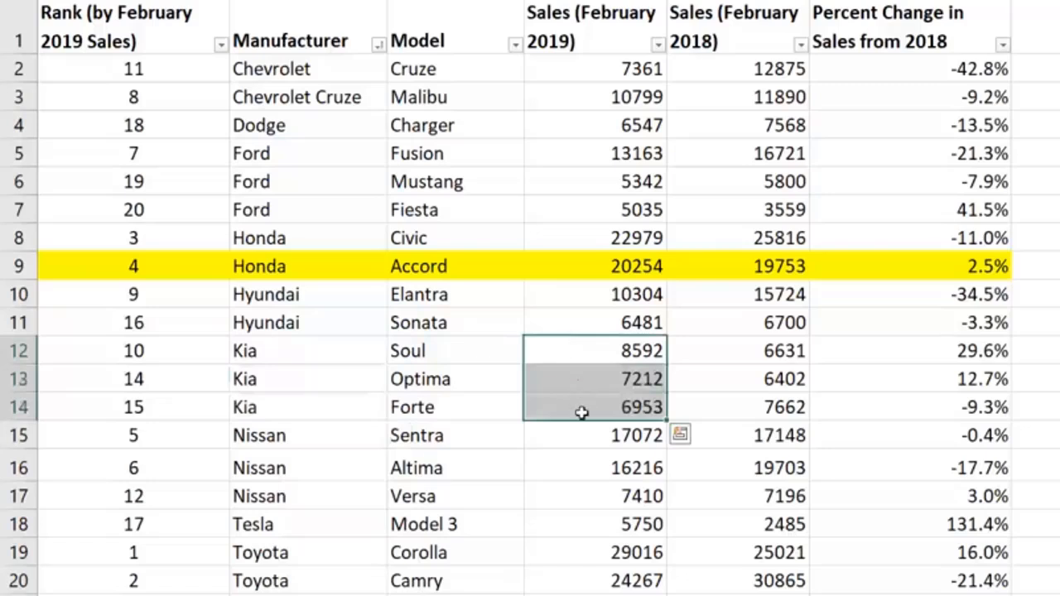
pyautogui.click(734, 354)
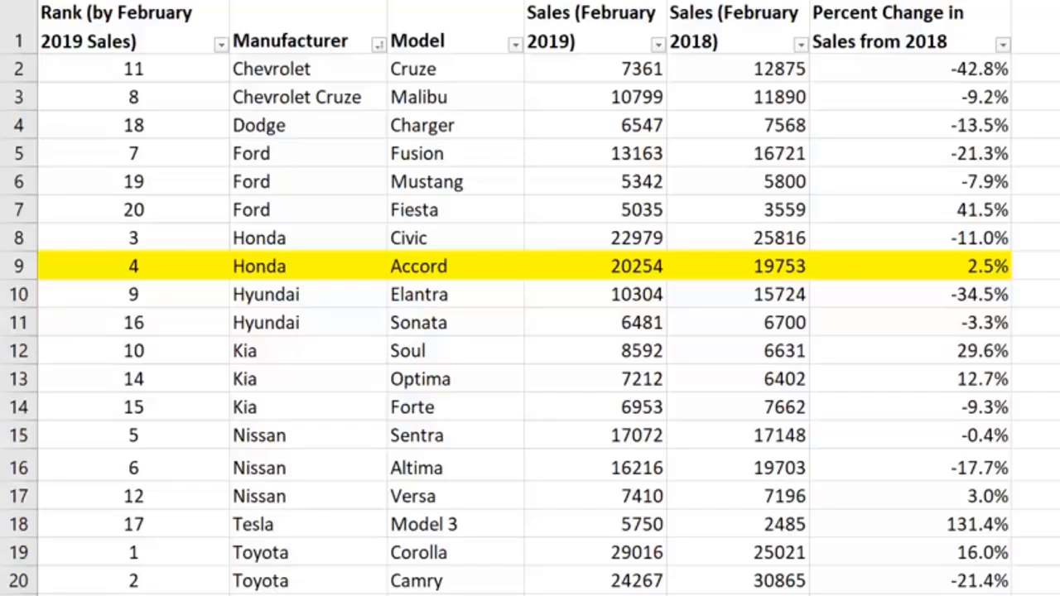
# Examine the negative values in the Percent Change in Sales from 2018 column.
pyautogui.click(914, 138)
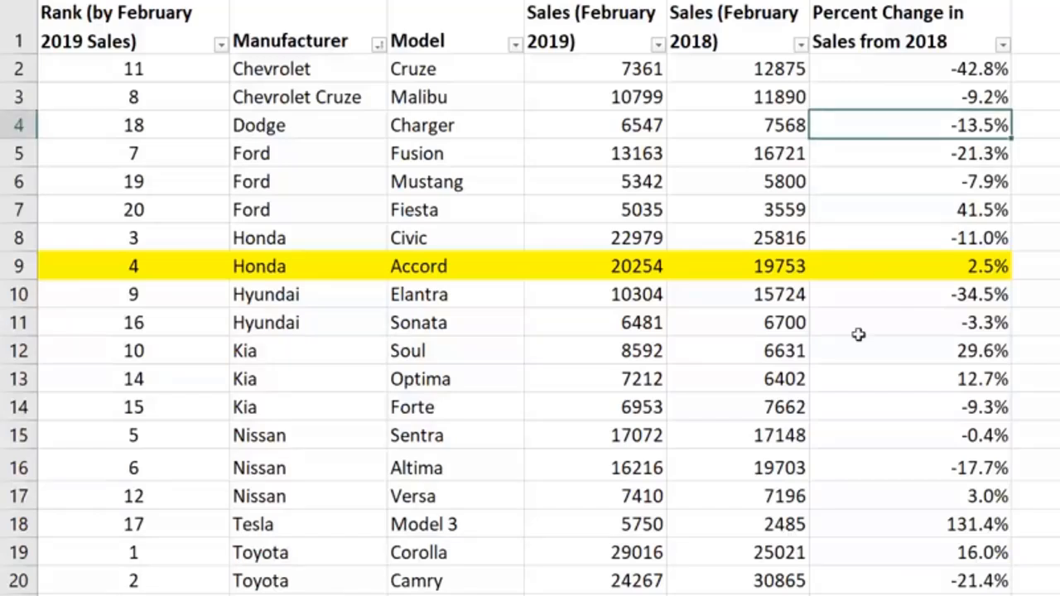
pyautogui.click(898, 67)
pyautogui.moveTo(898, 68); pyautogui.dragTo(893, 240)
pyautogui.moveTo(920, 303); pyautogui.dragTo(911, 322)
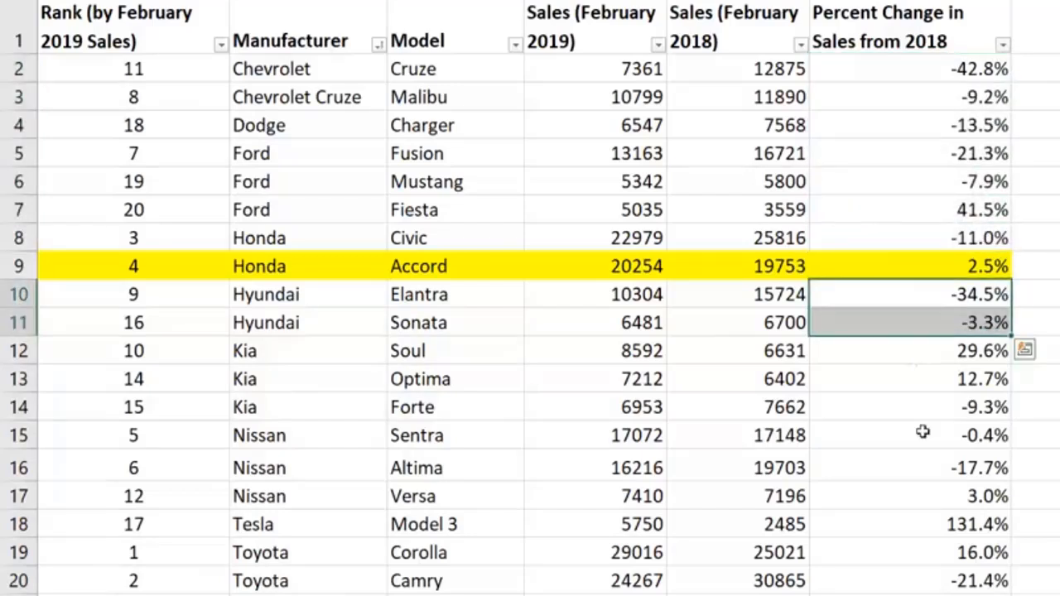
pyautogui.moveTo(909, 403); pyautogui.dragTo(912, 429)
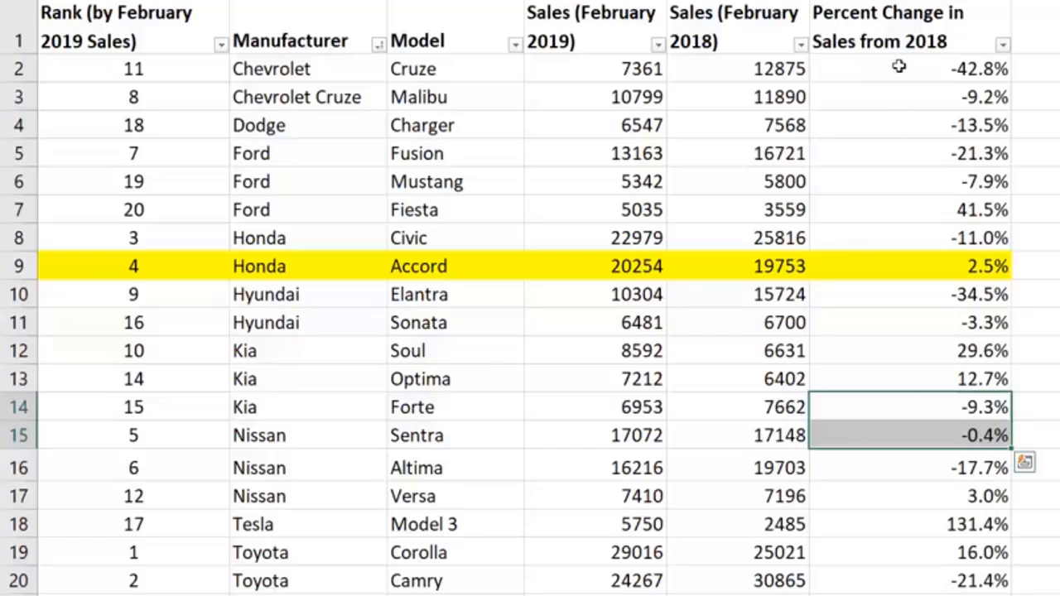
pyautogui.click(1035, 379)
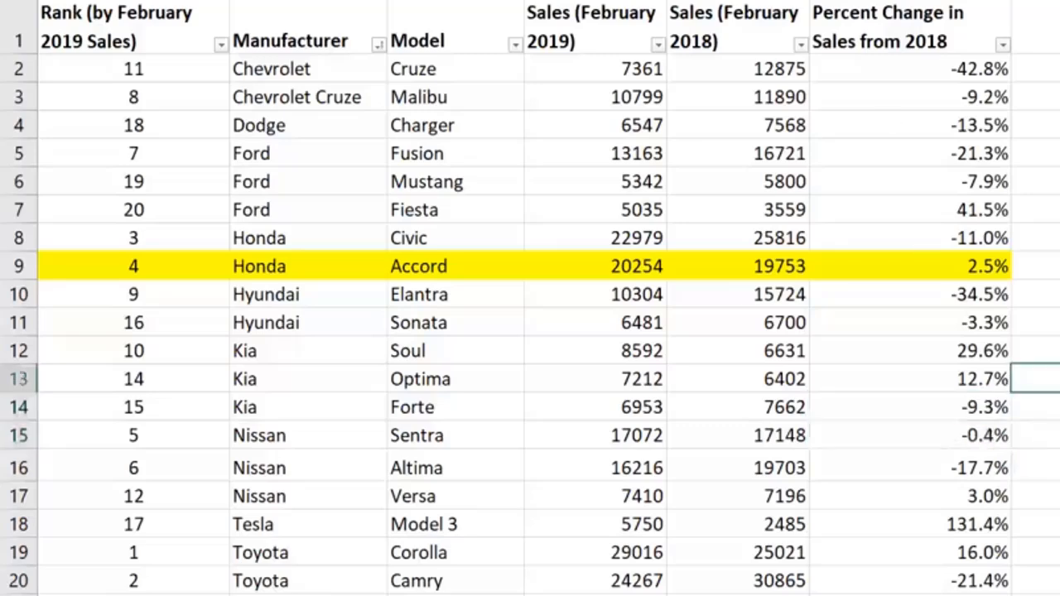
# Highlight the Percent Change in Sales from 2018 values less than 0 with Light Red Fill with Dark Red Text.
pyautogui.hscroll(2, 530, 298)
pyautogui.scroll(-8, 530, 299)
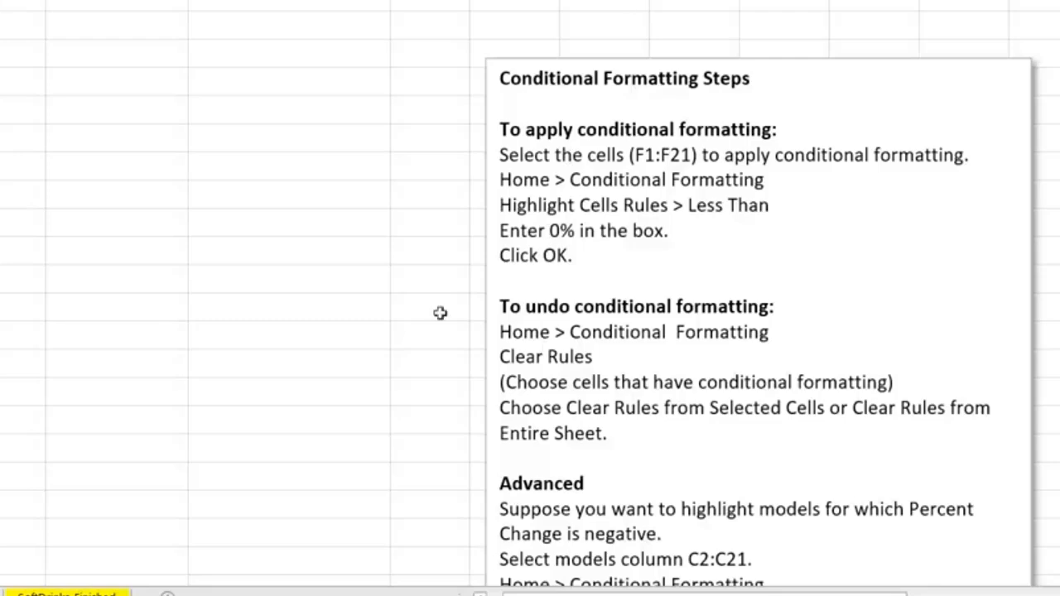
pyautogui.scroll(6, 443, 482)
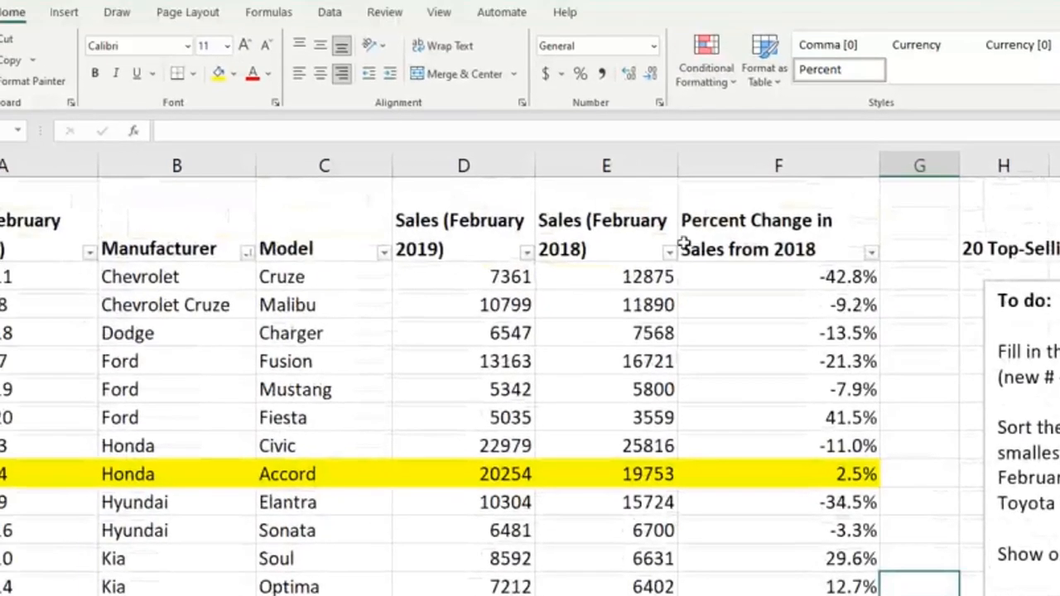
pyautogui.click(752, 213)
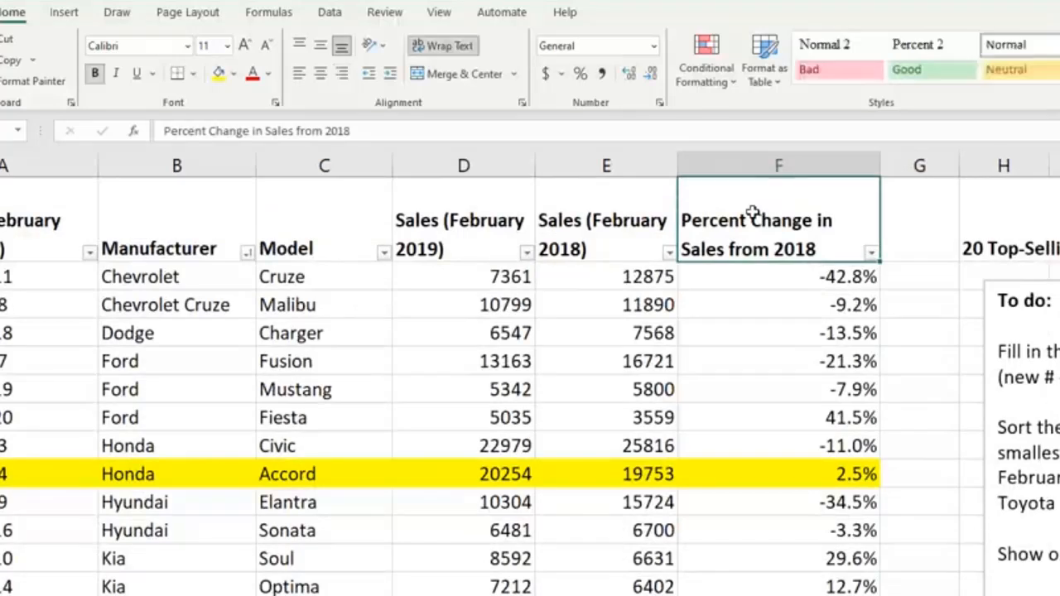
pyautogui.hotkey('ctrl', 'shift', 'Down')
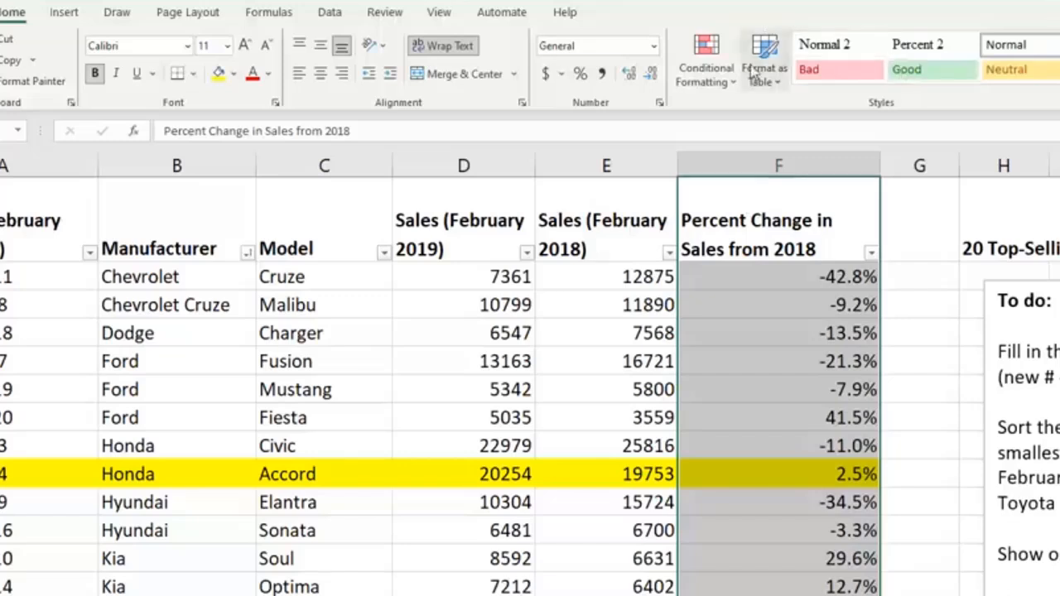
pyautogui.click(713, 83)
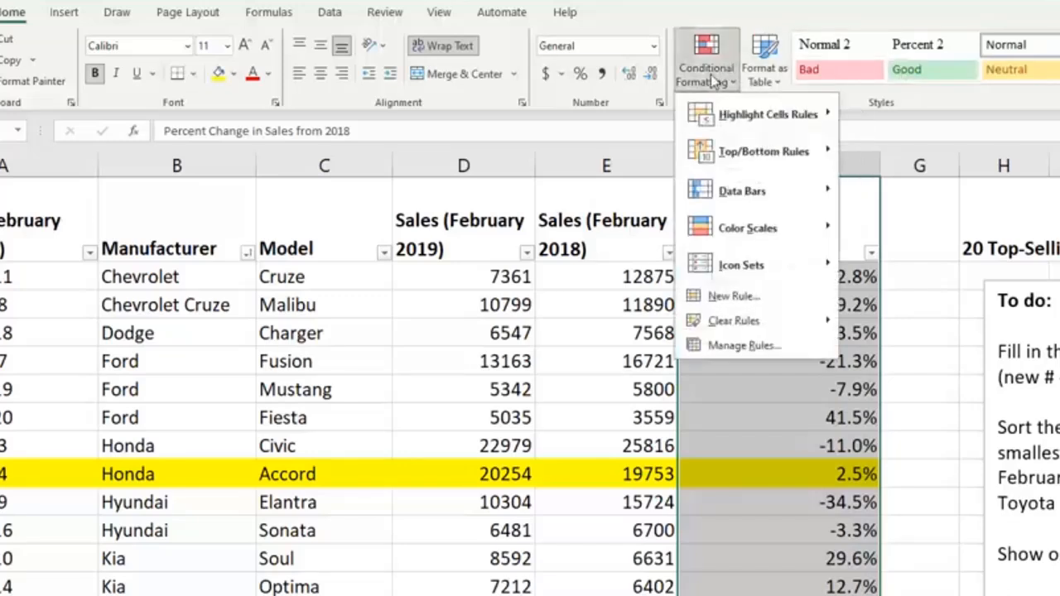
pyautogui.moveTo(722, 115)
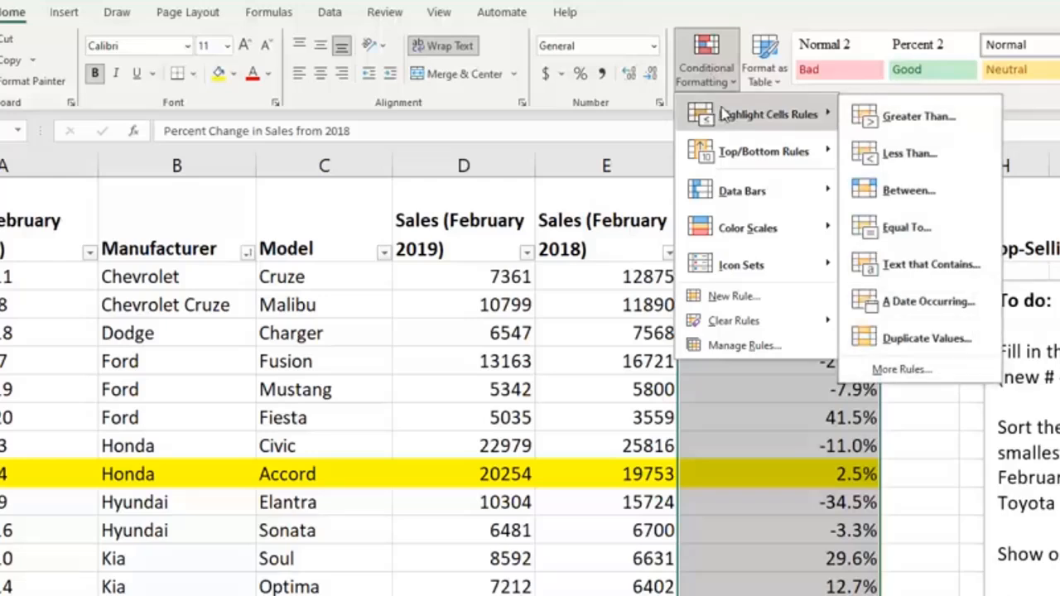
pyautogui.click(903, 154)
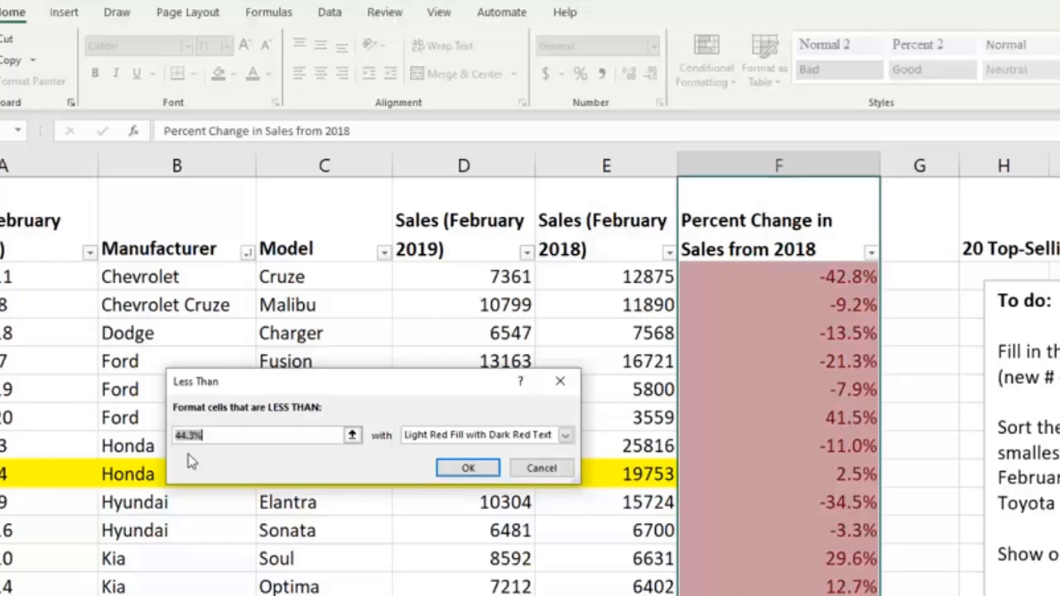
pyautogui.write('0')
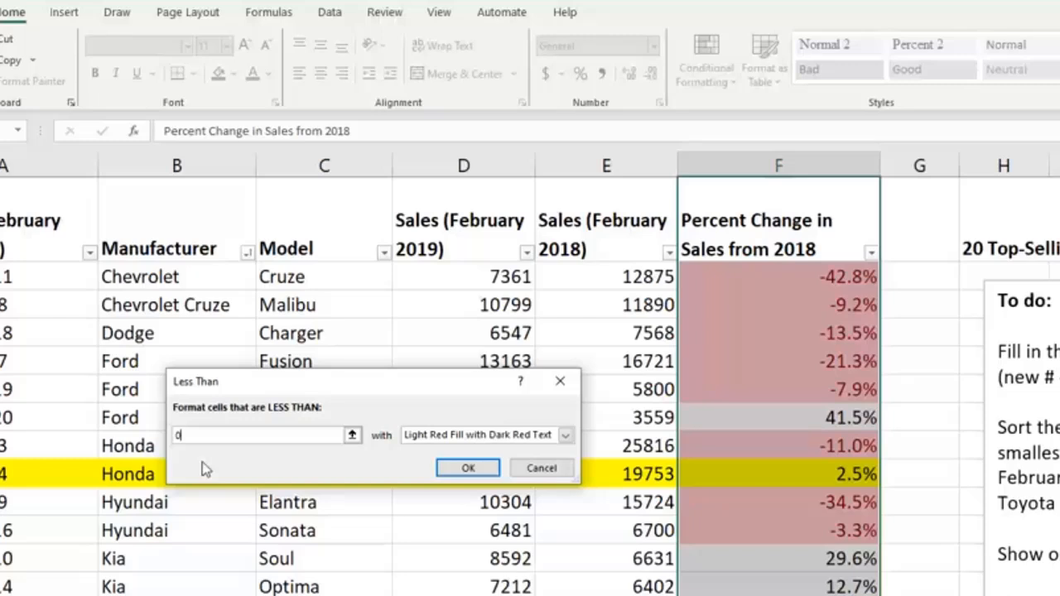
pyautogui.click(464, 469)
pyautogui.click(893, 336)
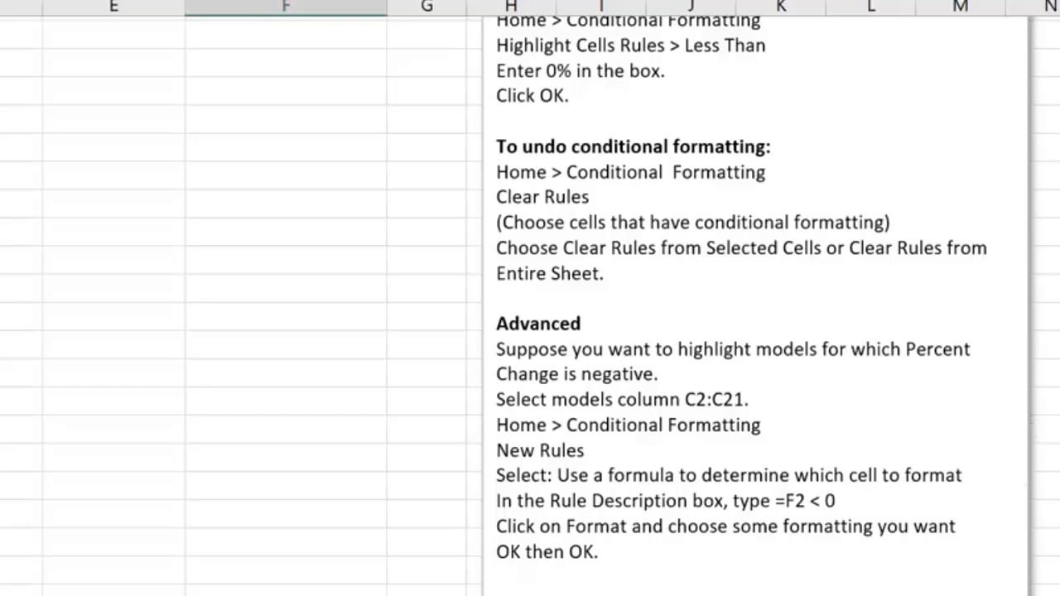
# Read the Conditional Formatting Steps note on applying rules, clearing rules and highlighting models with a formula-based rule.
pyautogui.click(340, 401)
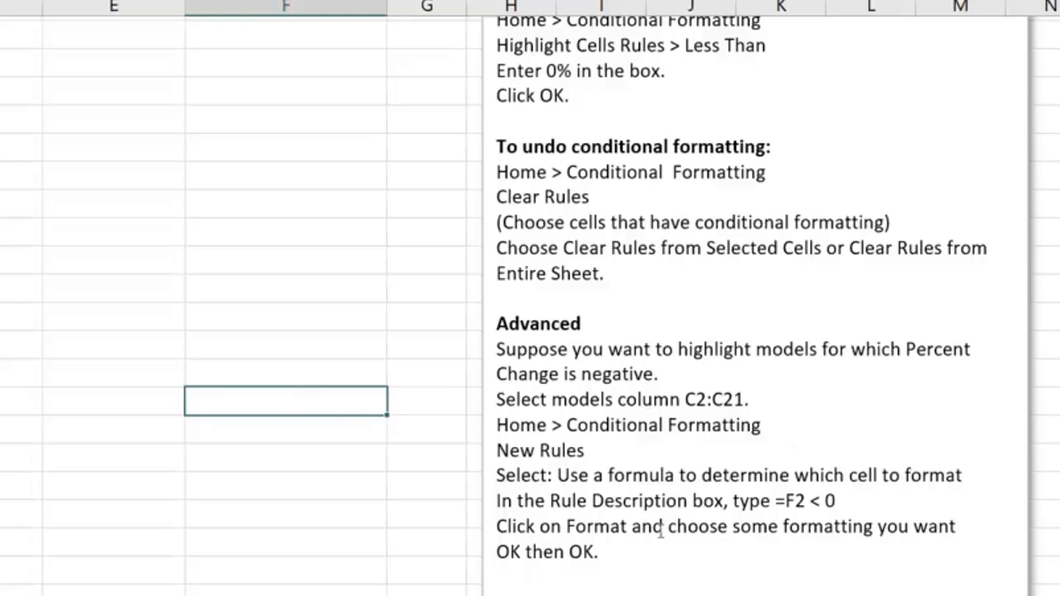
pyautogui.click(433, 400)
pyautogui.press('Up')
pyautogui.press('Up')
pyautogui.press('Up')
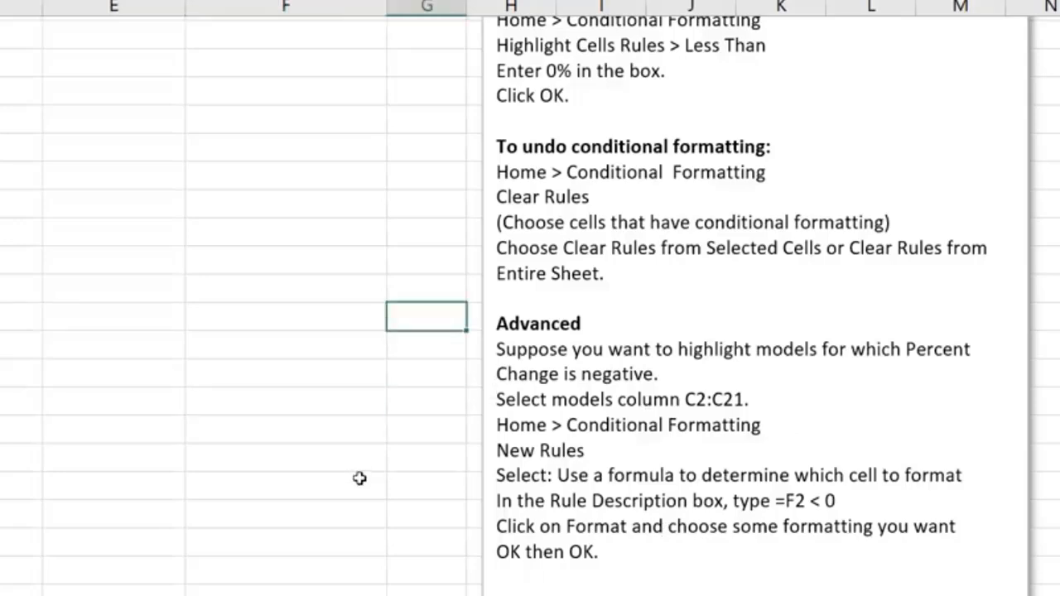
pyautogui.scroll(2, 367, 475)
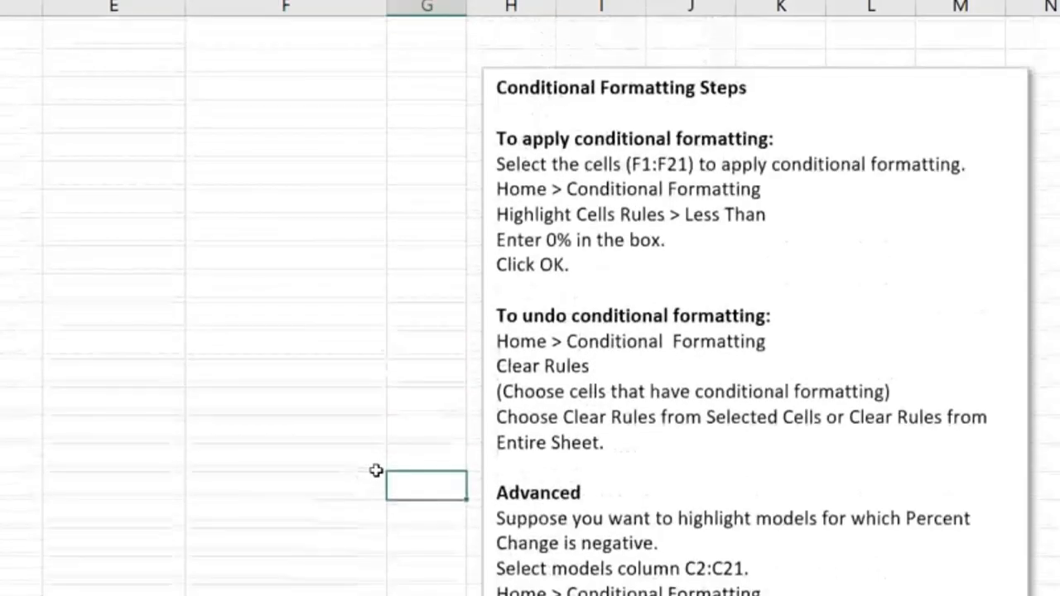
pyautogui.scroll(4, 368, 493)
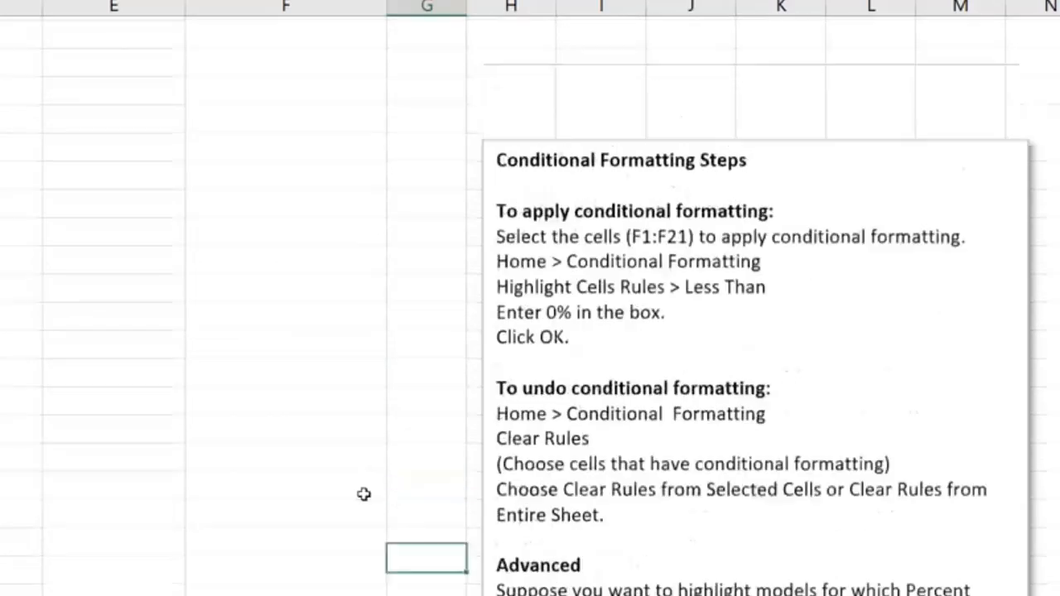
# Add blue gradient-fill data bars to the Percent Change in Sales from 2018 column.
pyautogui.scroll(5, 367, 493)
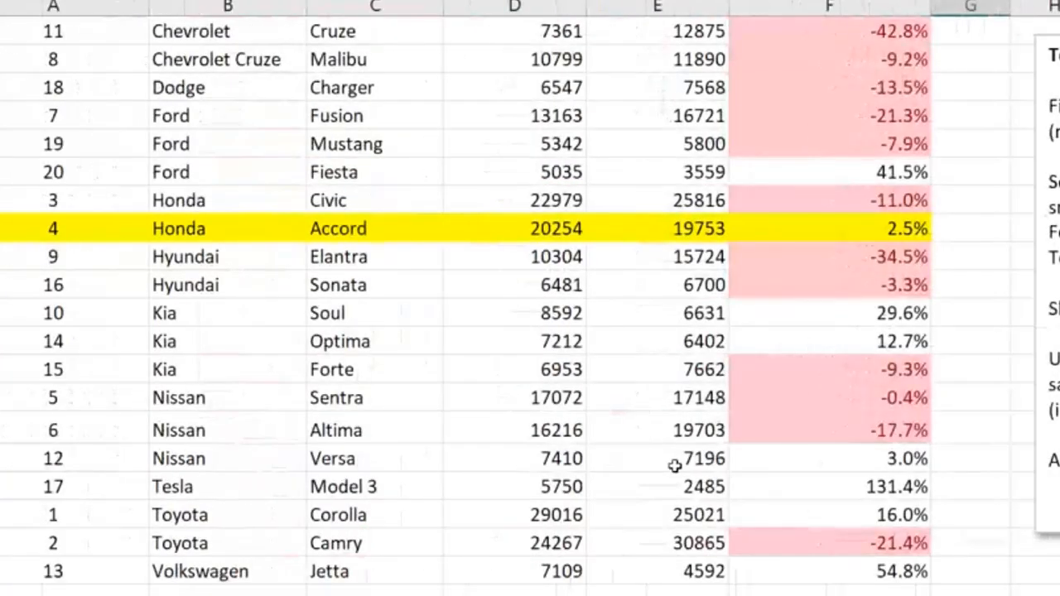
pyautogui.scroll(1, 134, 460)
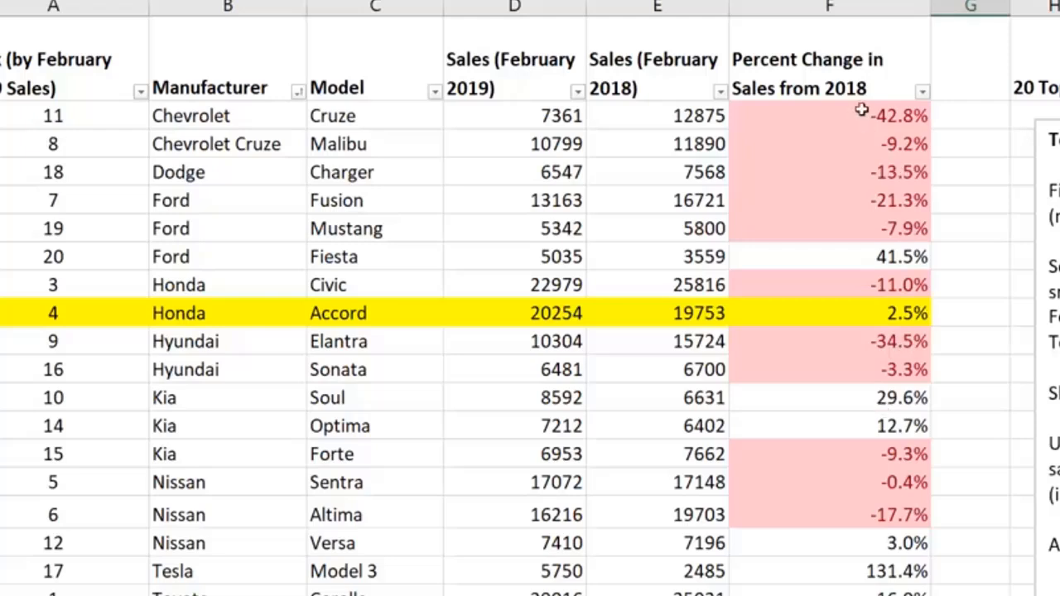
pyautogui.moveTo(867, 110); pyautogui.dragTo(870, 580)
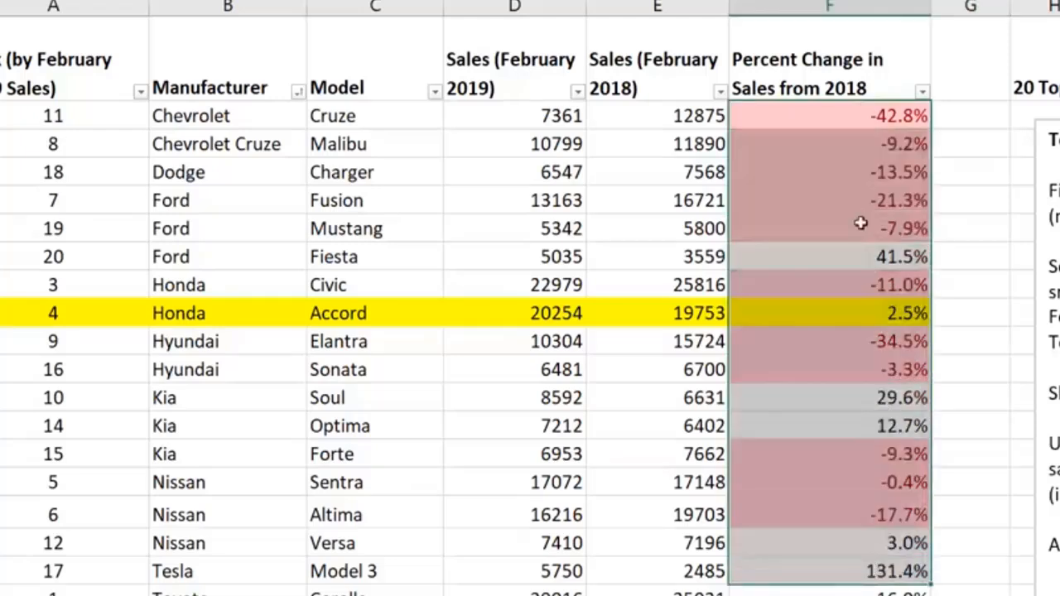
pyautogui.click(854, 201)
pyautogui.moveTo(844, 95); pyautogui.dragTo(958, 570)
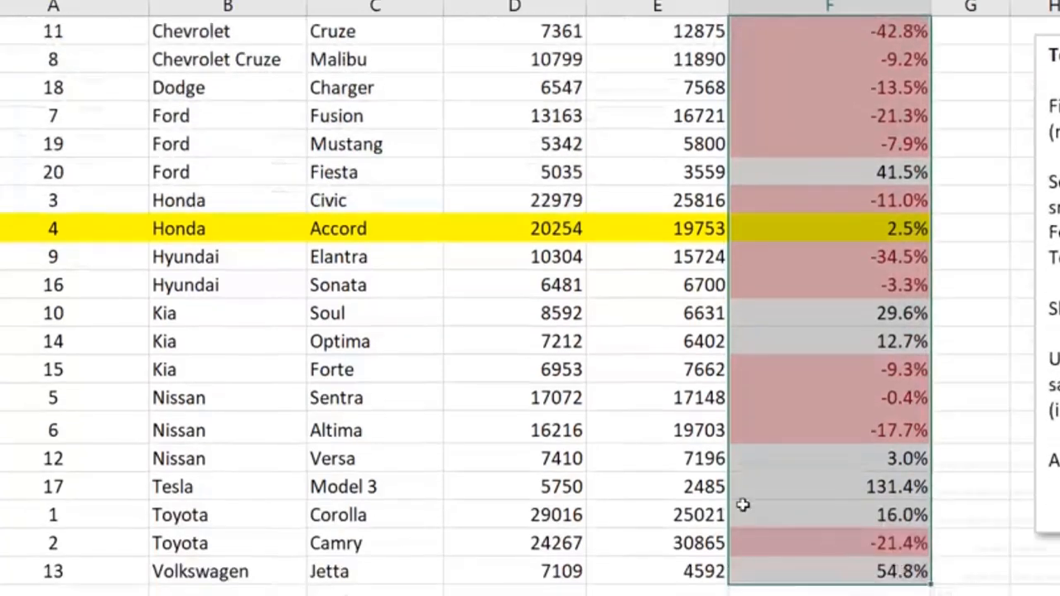
pyautogui.scroll(1, 744, 504)
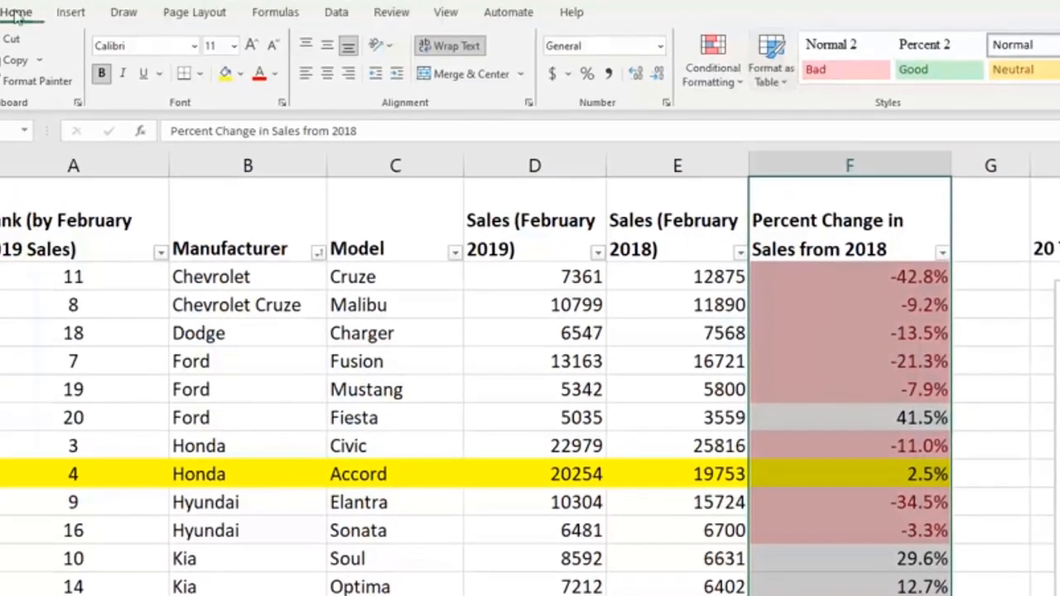
pyautogui.click(704, 79)
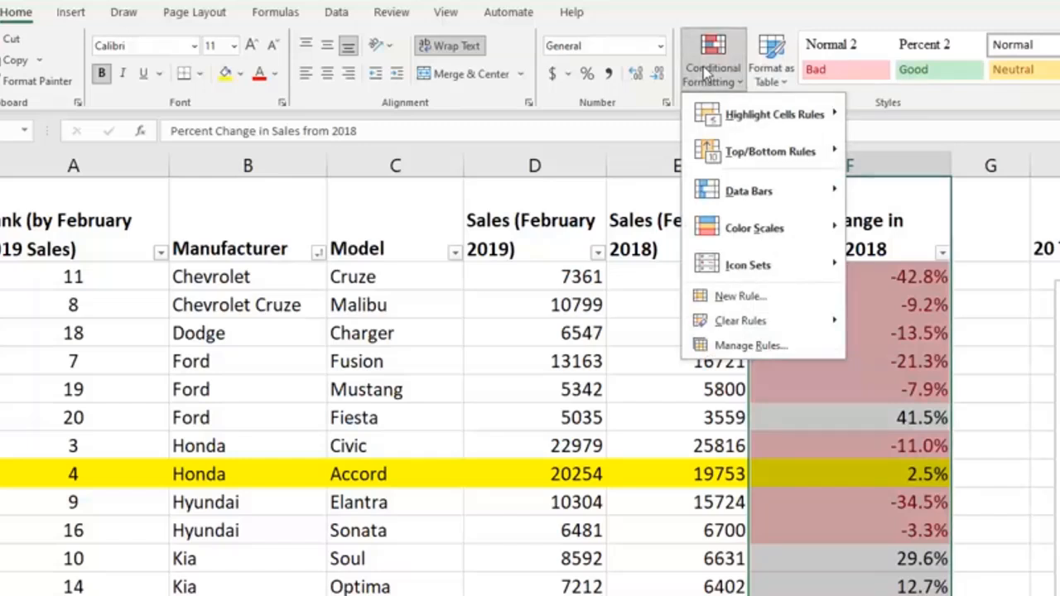
pyautogui.moveTo(781, 190)
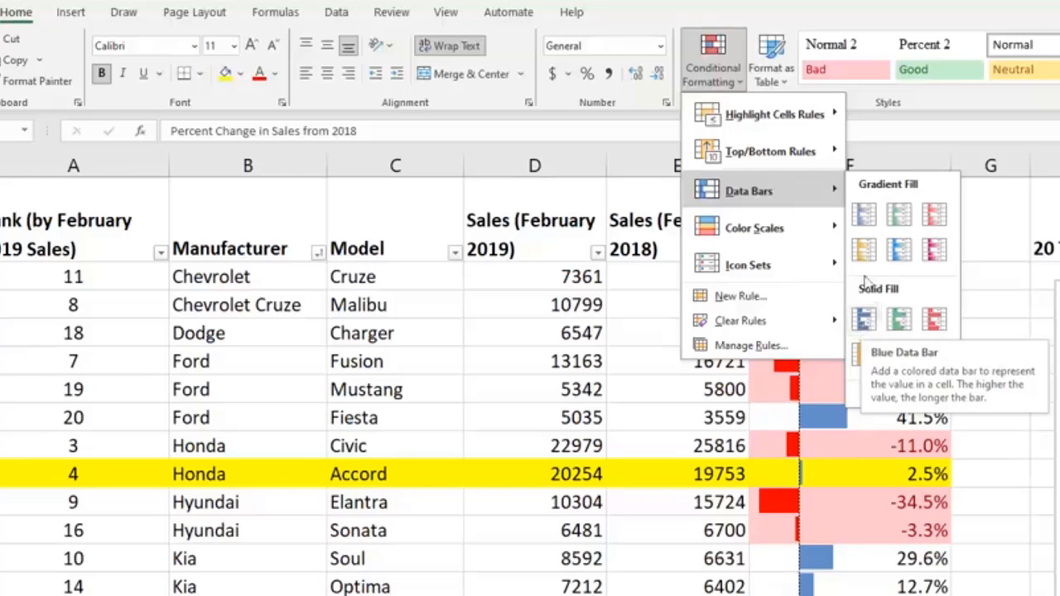
pyautogui.click(865, 218)
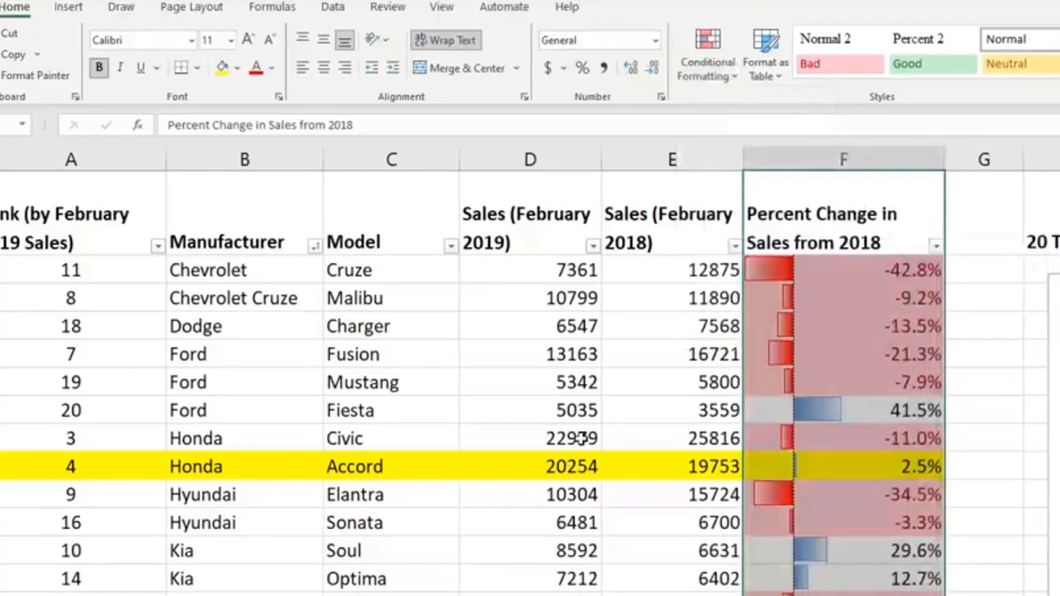
pyautogui.click(583, 439)
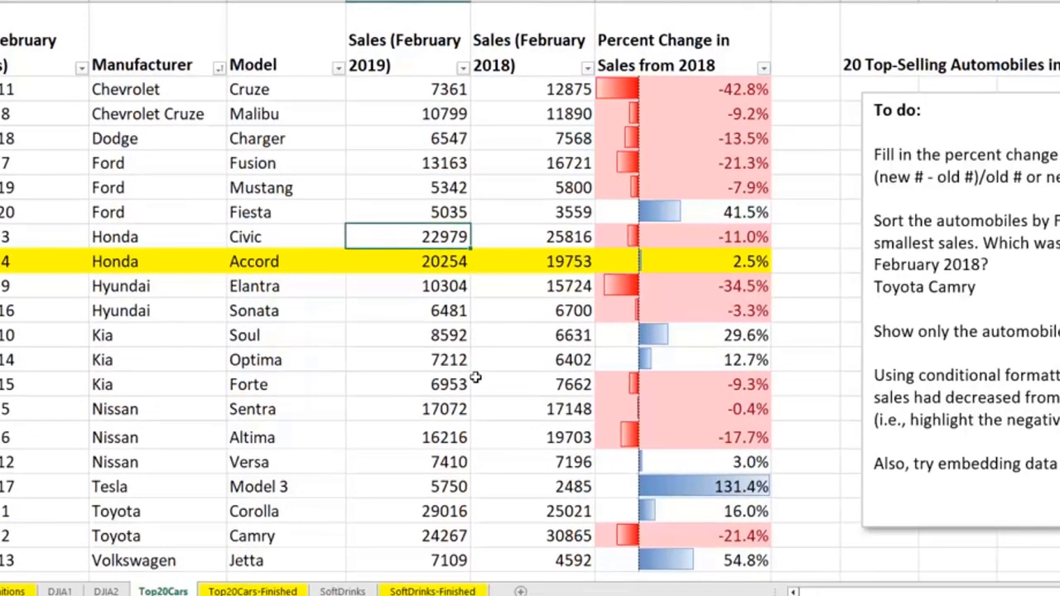